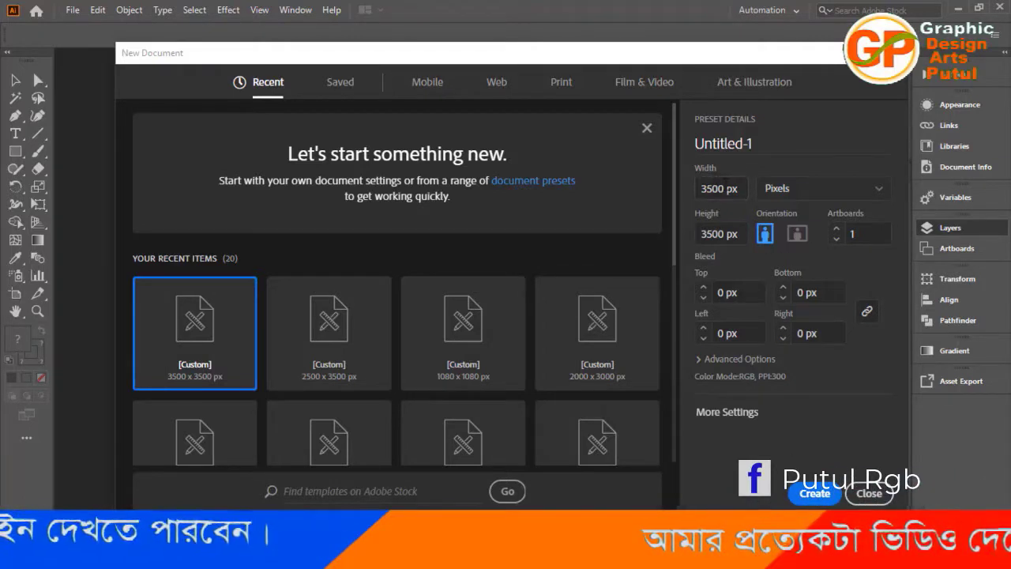
Create a new document 1080 px wide and 1080 px high.
click(729, 191)
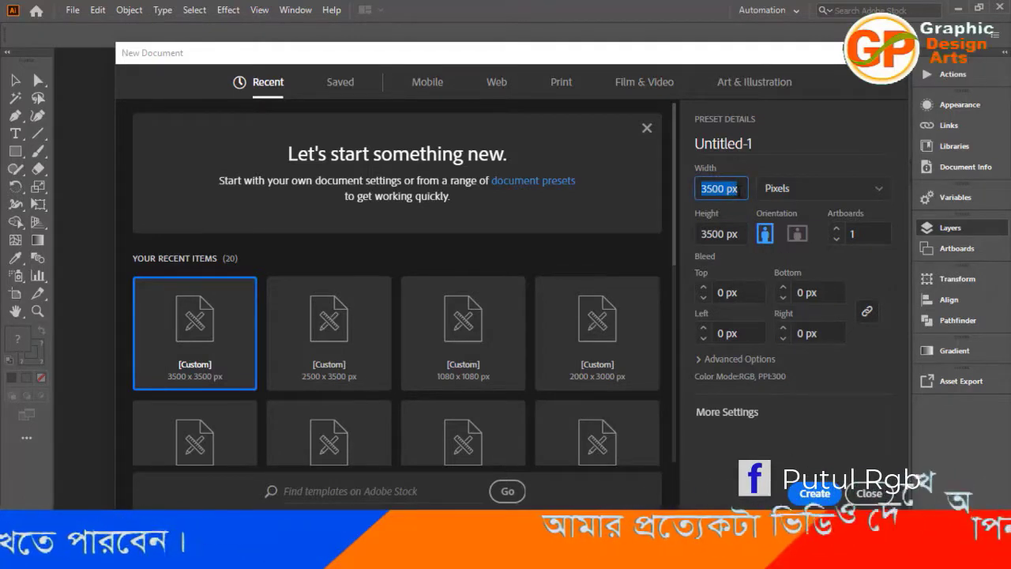
text(1080)
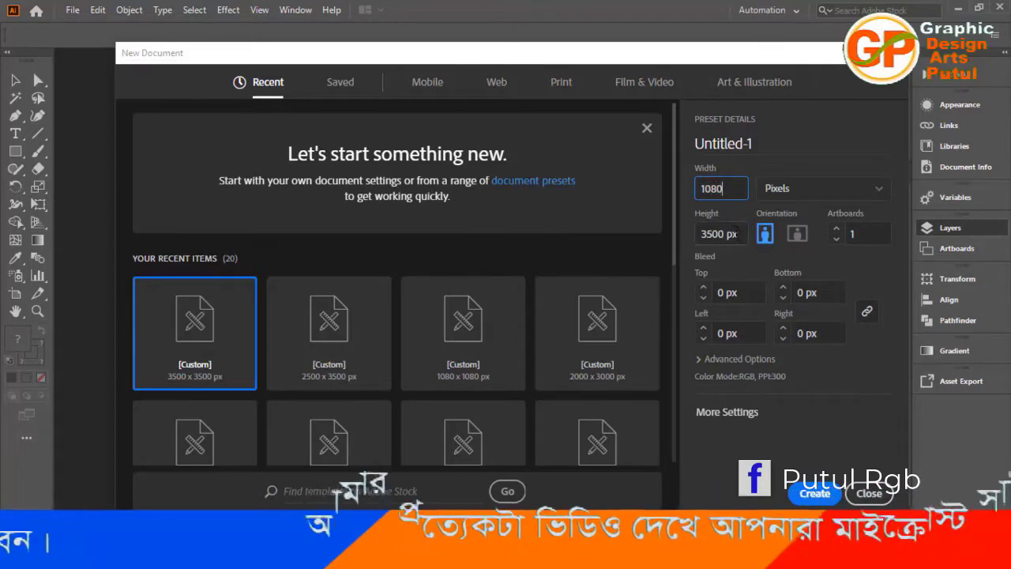
key(Tab)
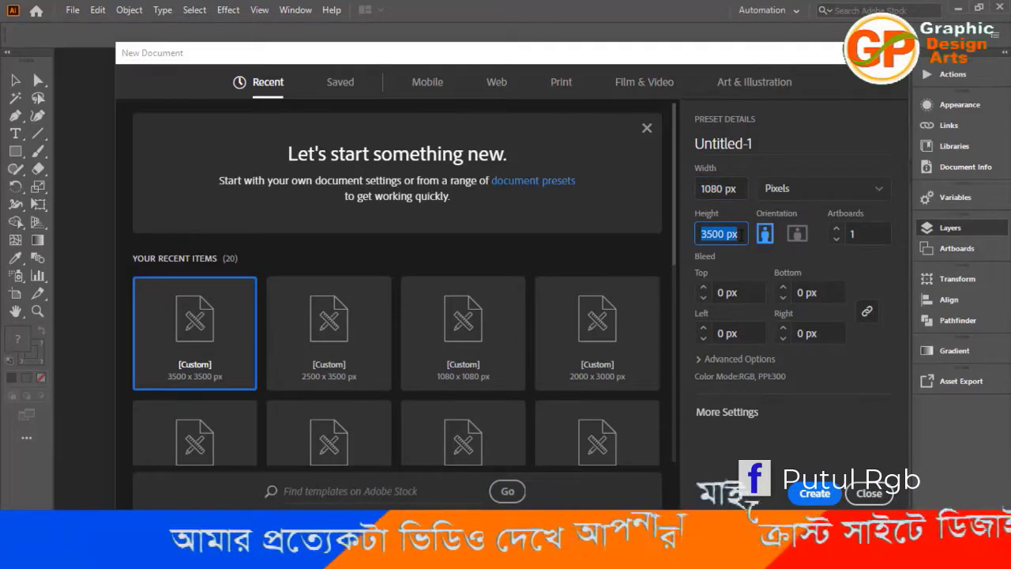
text(1080)
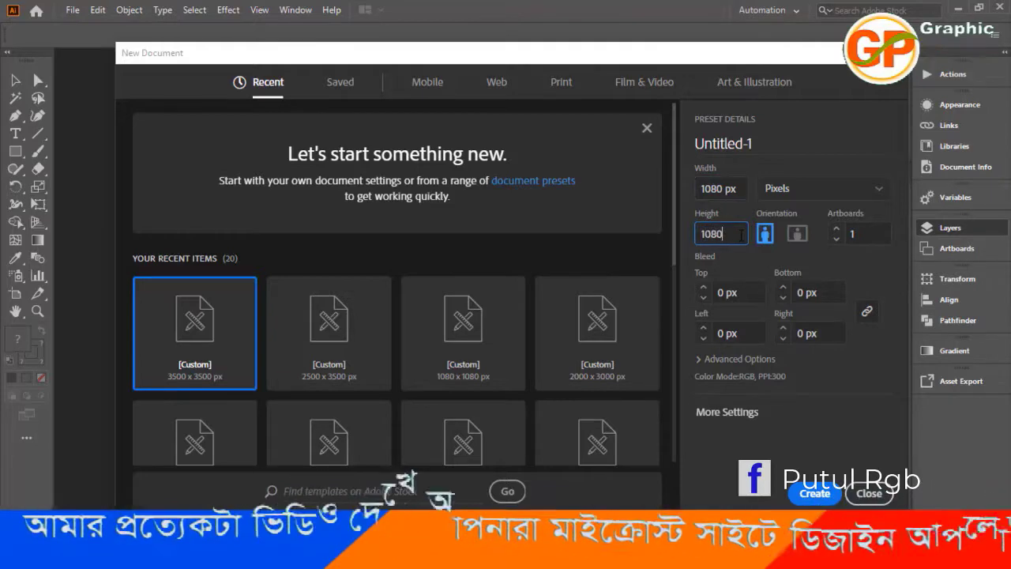
click(824, 496)
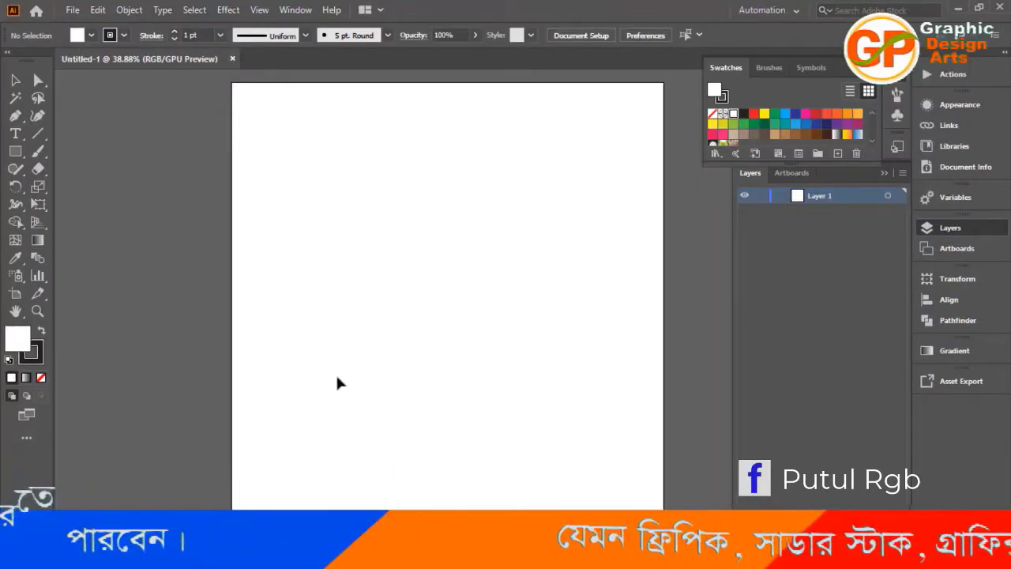
Remove the stroke and create a white 1080 x 1080 px rectangle.
key(x)
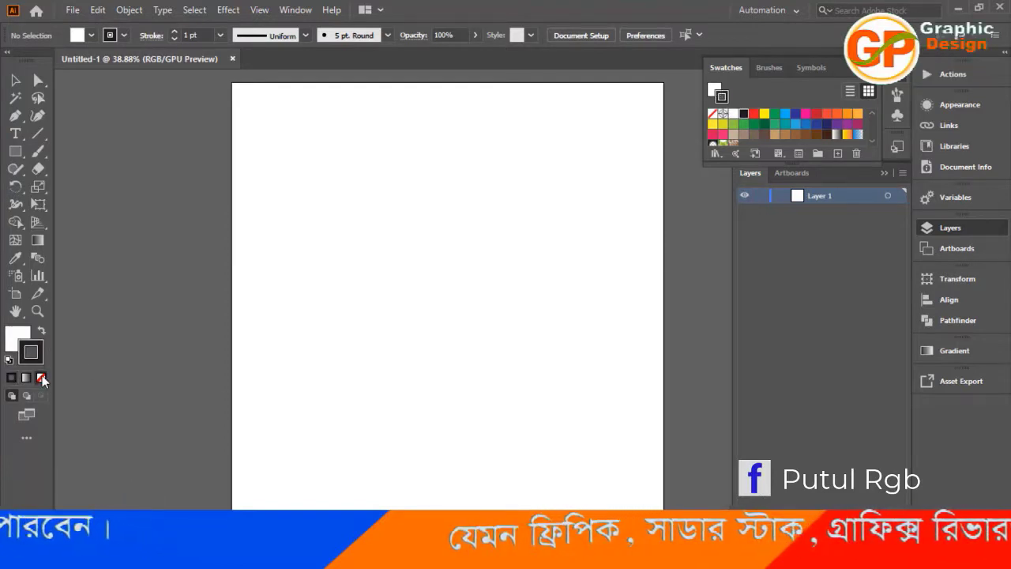
click(41, 377)
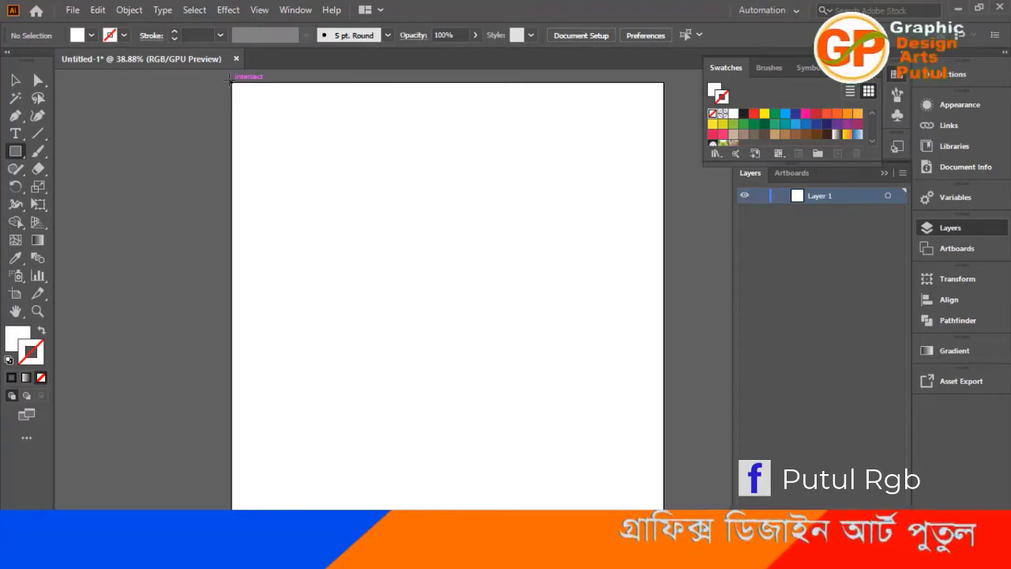
click(396, 241)
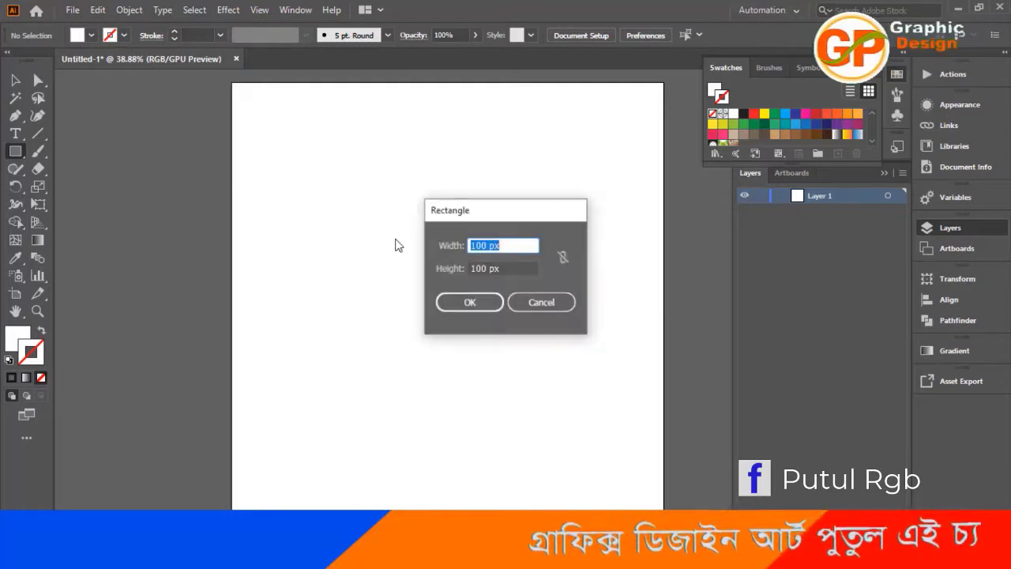
text(10)
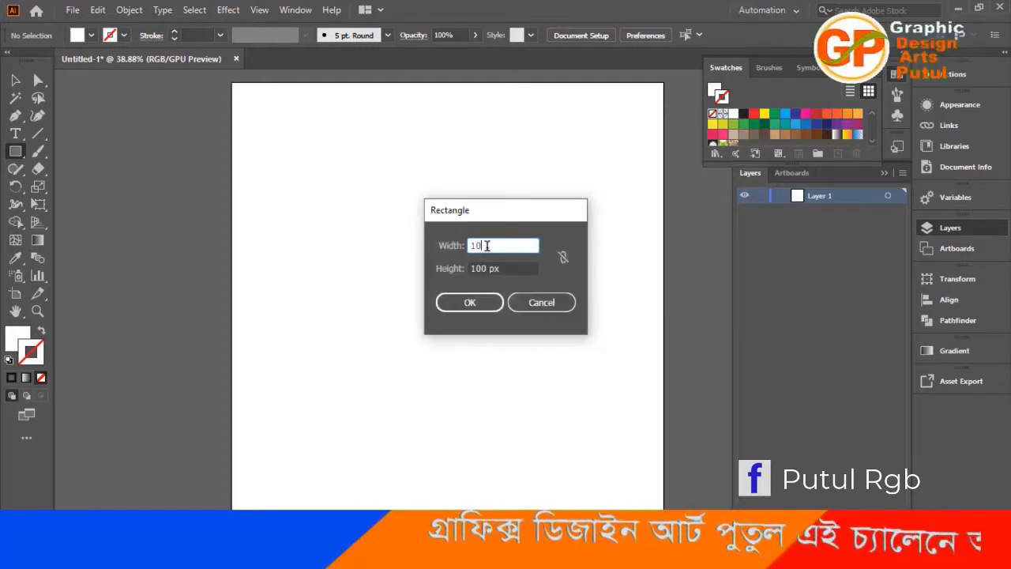
text(80)
click(508, 268)
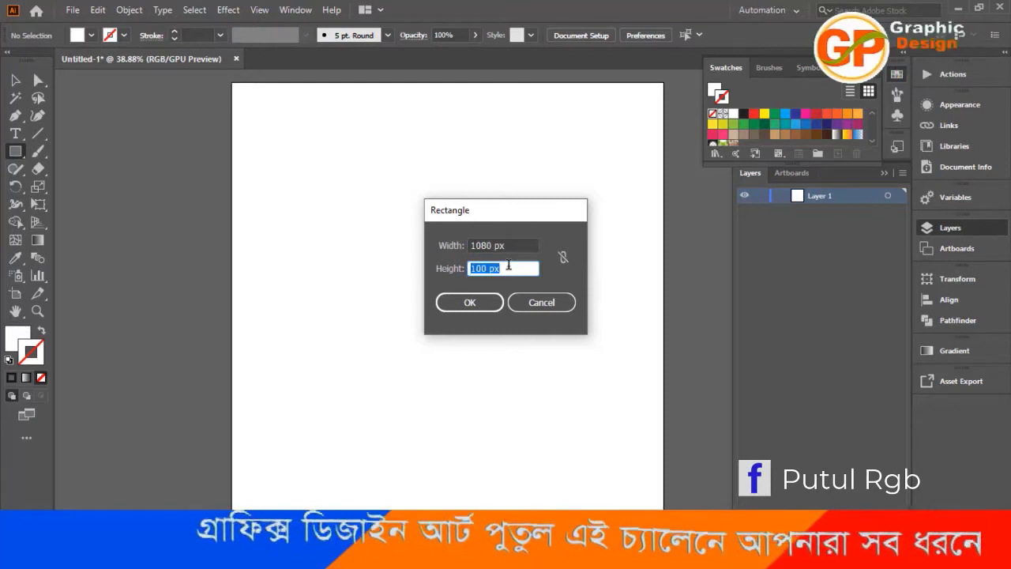
text(1080)
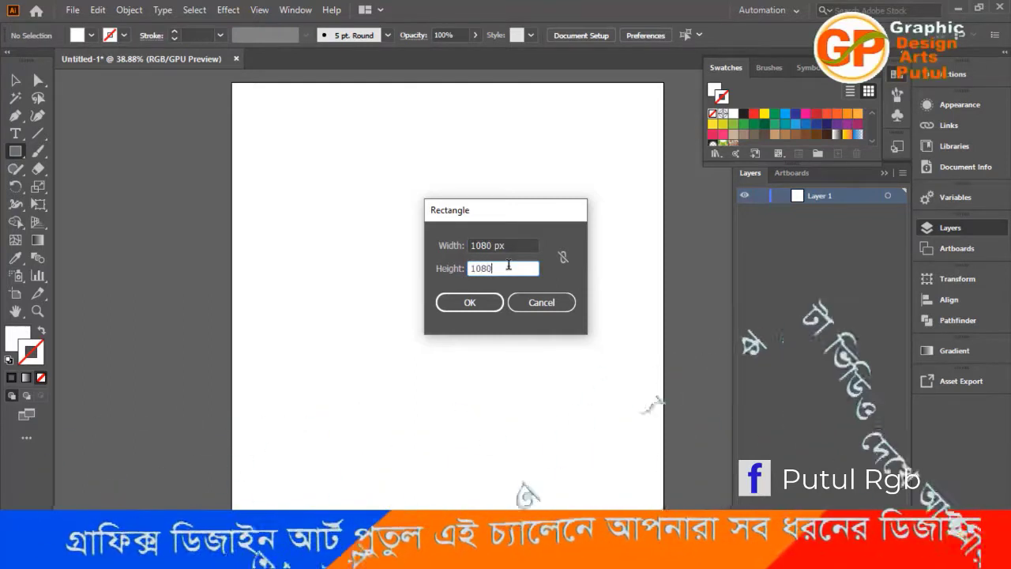
click(470, 304)
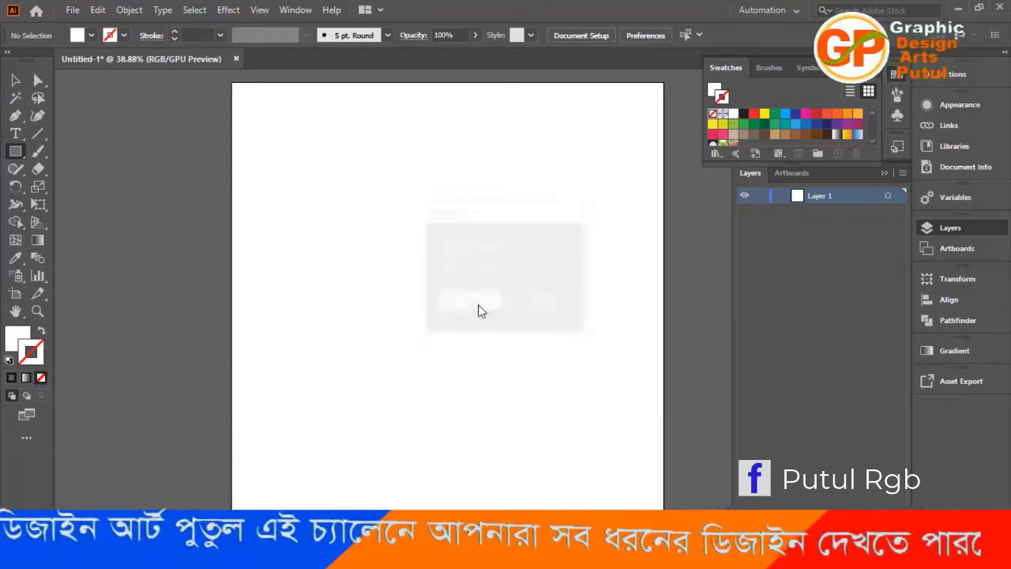
Align the rectangle to the left and top edges of the artboard.
click(15, 81)
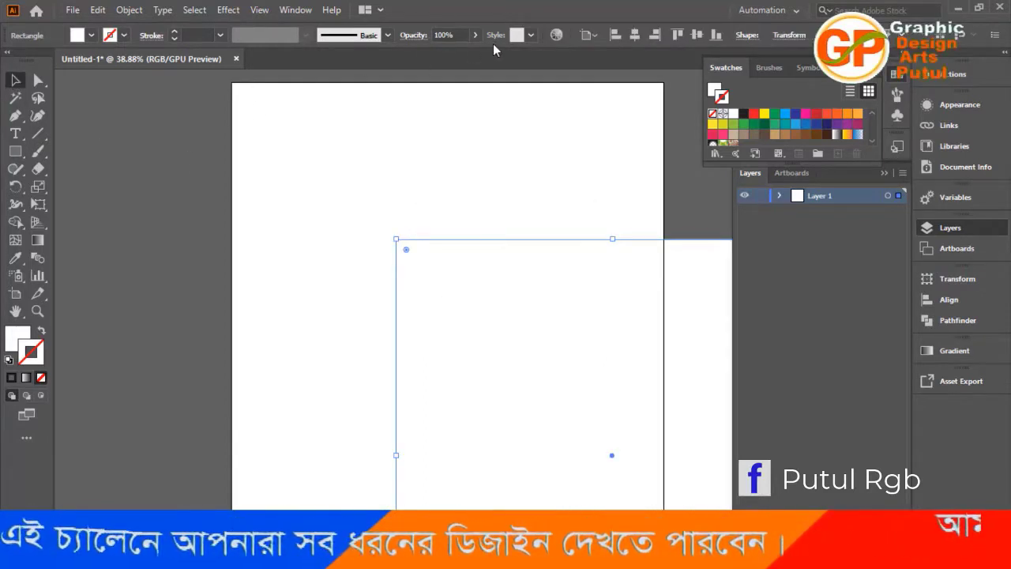
click(614, 36)
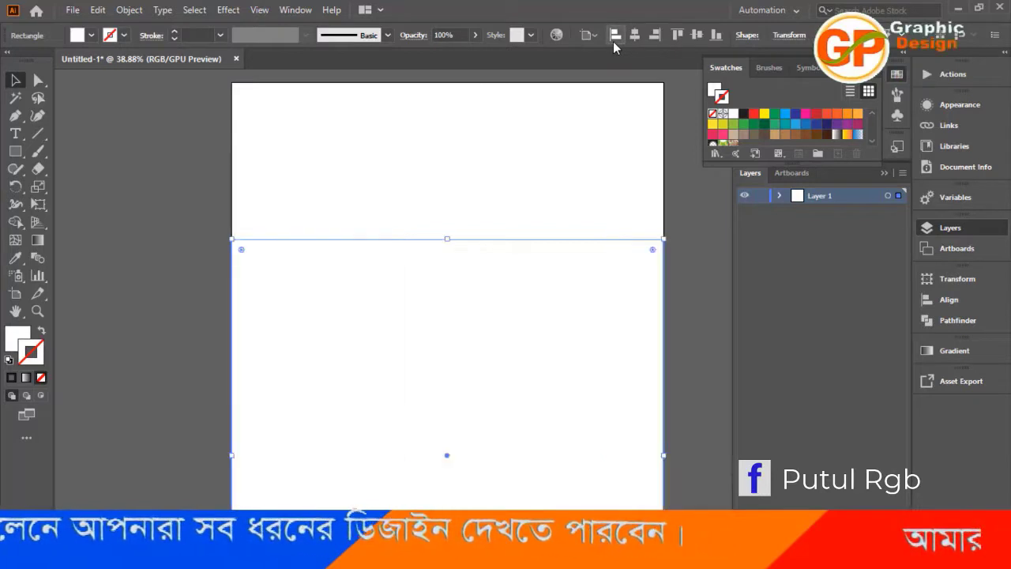
click(677, 35)
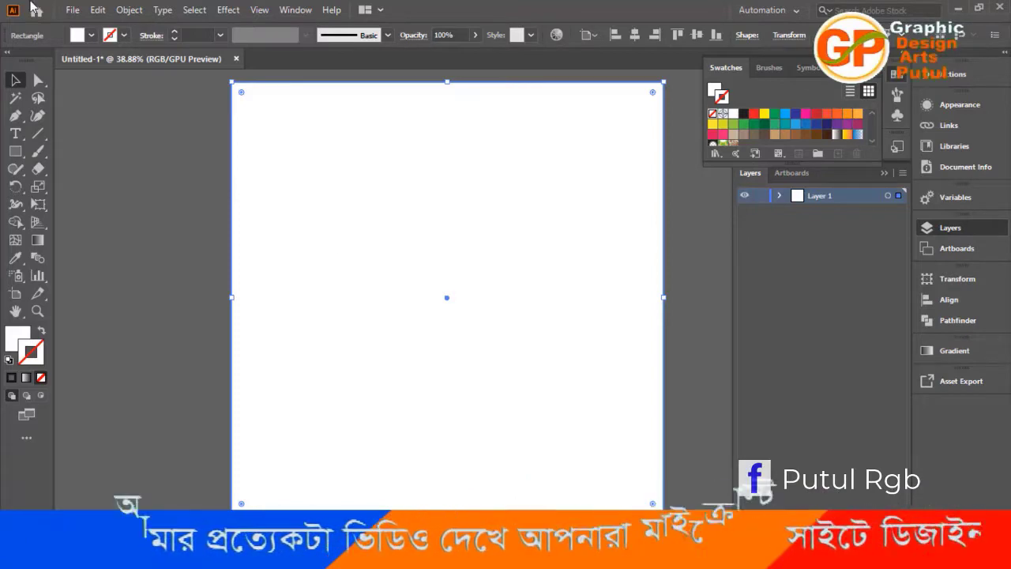
Offset the rectangle's path inward by -47 px with miter joins.
click(130, 10)
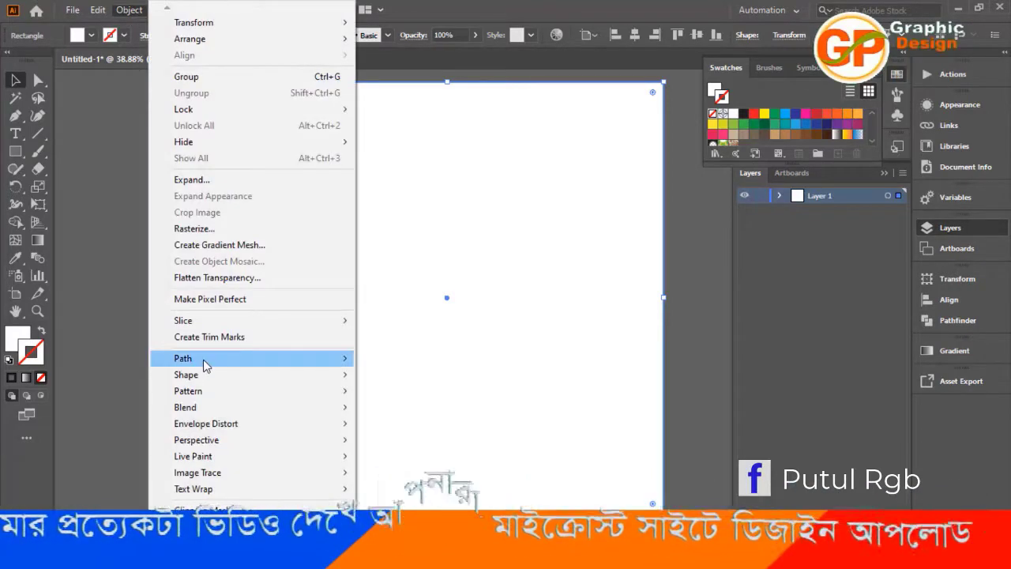
mouse_move(216, 364)
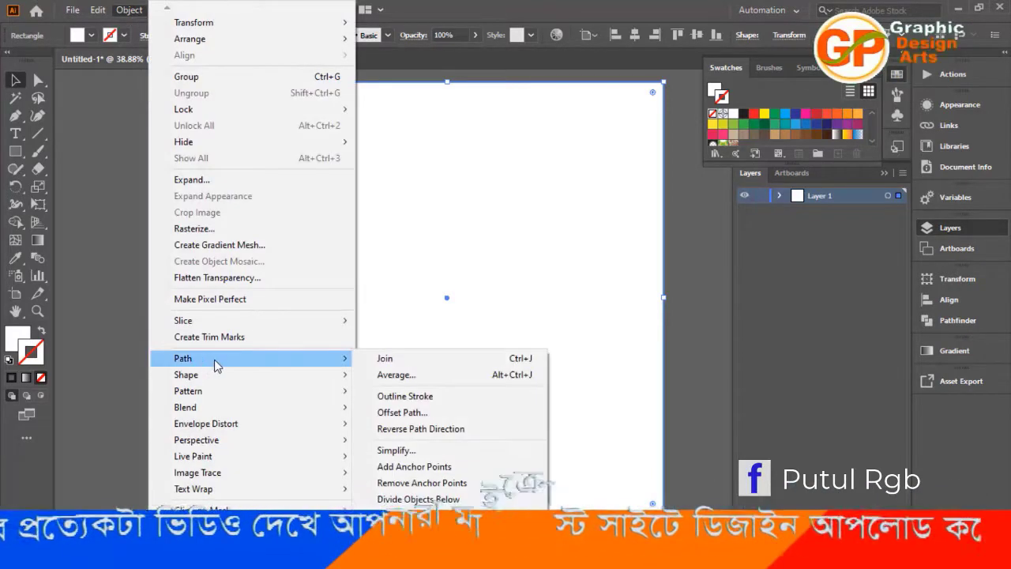
click(411, 419)
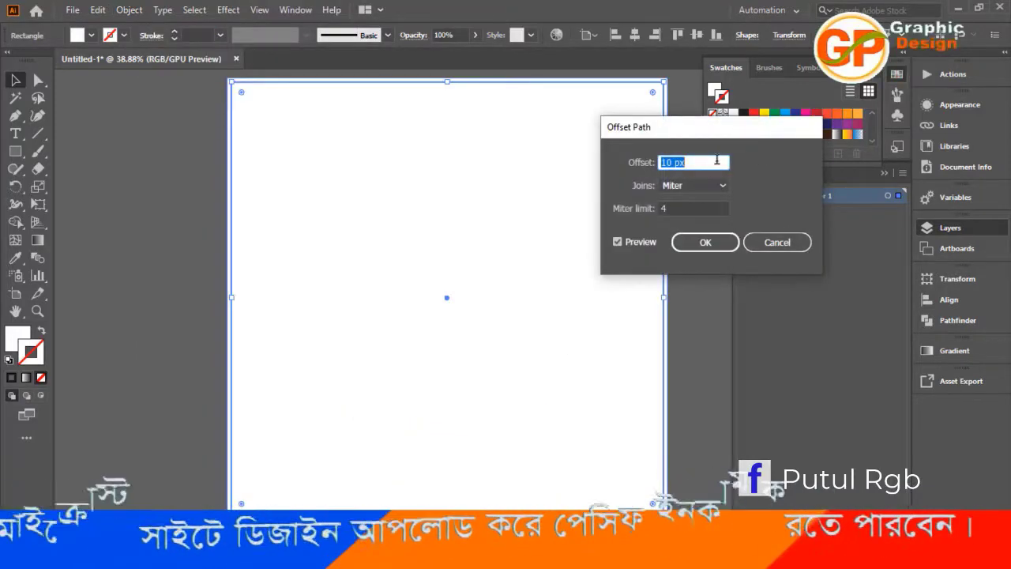
text(-6)
key(Down)
key(Down)
key(Down)
key(Down)
key(Down)
key(Down)
key(Down)
key(Down)
key(Down)
key(Down)
key(Down)
key(Down)
key(Down)
key(Down)
key(Down)
key(Down)
key(Down)
key(Down)
key(Down)
key(Down)
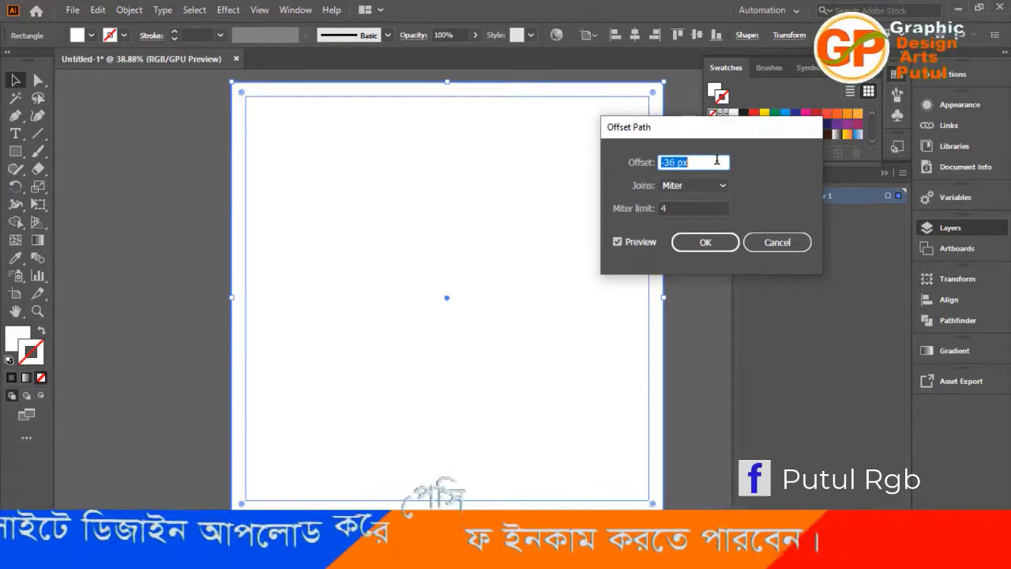
key(Down)
key(Down)
key(Down)
key(Down)
key(Down)
key(Down)
key(Down)
key(Down)
key(Down)
key(Down)
key(Down)
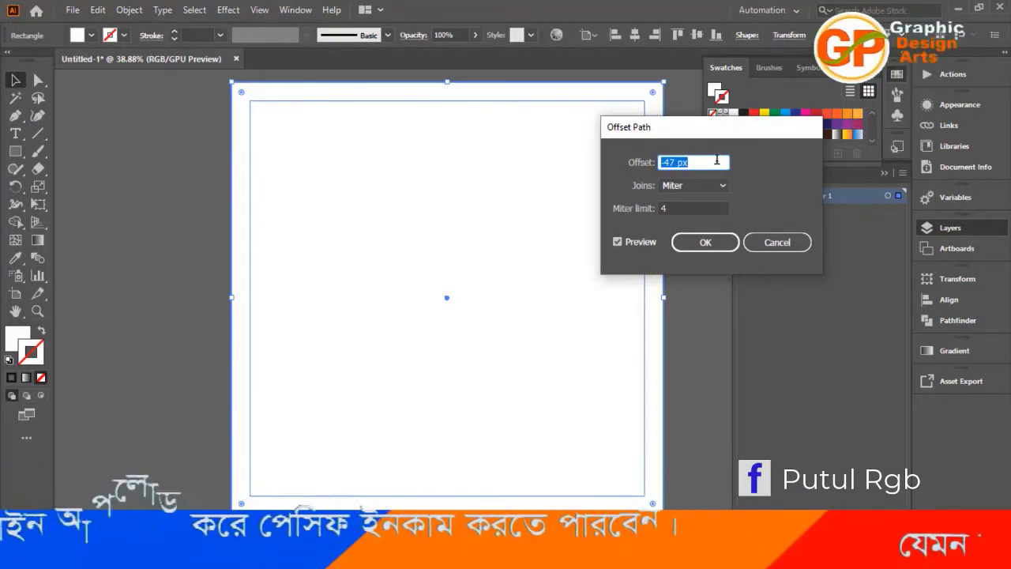
click(708, 242)
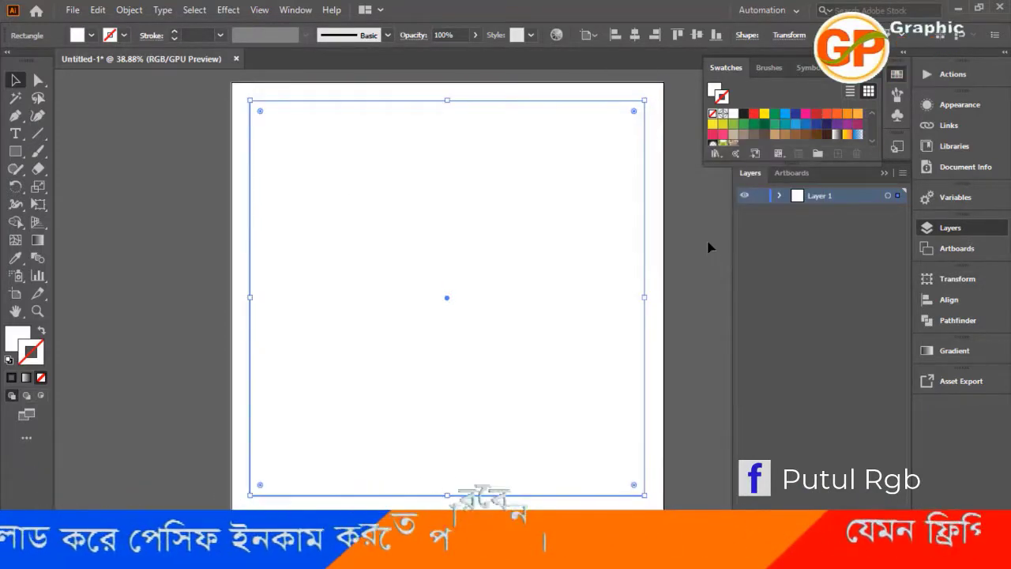
Convert the inner offset rectangle to guides, lock the guides and clear the selection.
right_click(310, 161)
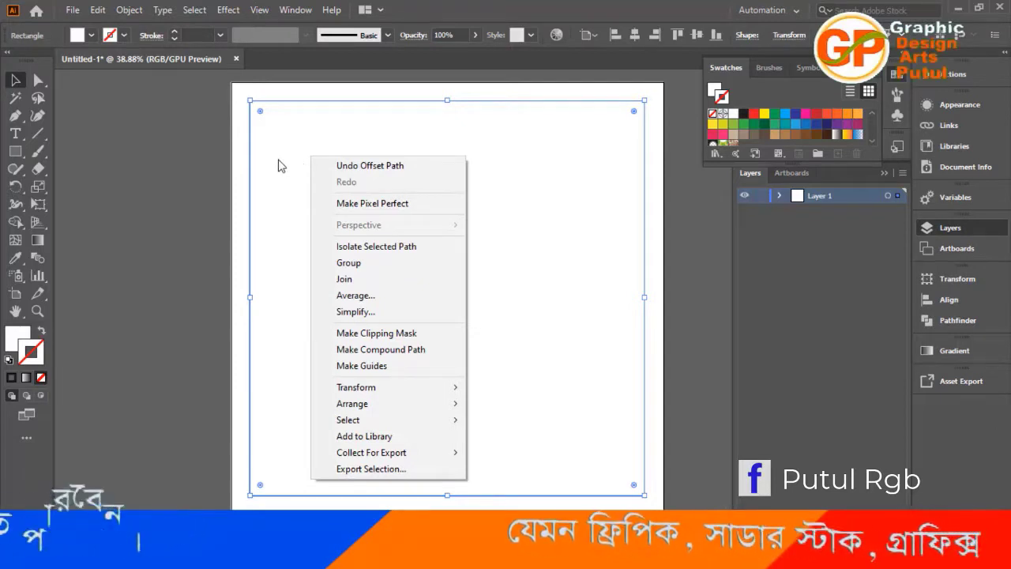
click(400, 368)
right_click(356, 197)
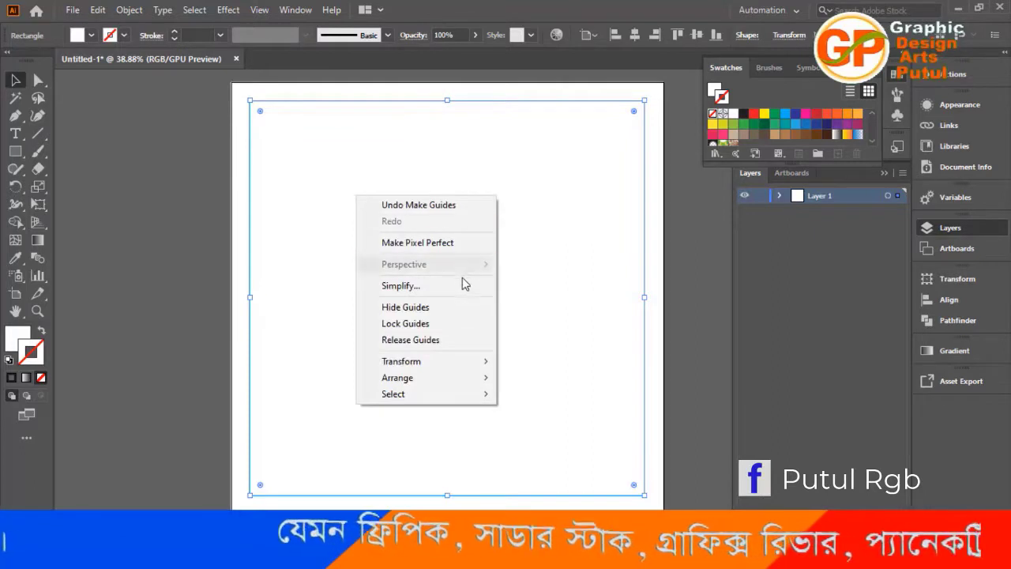
click(435, 323)
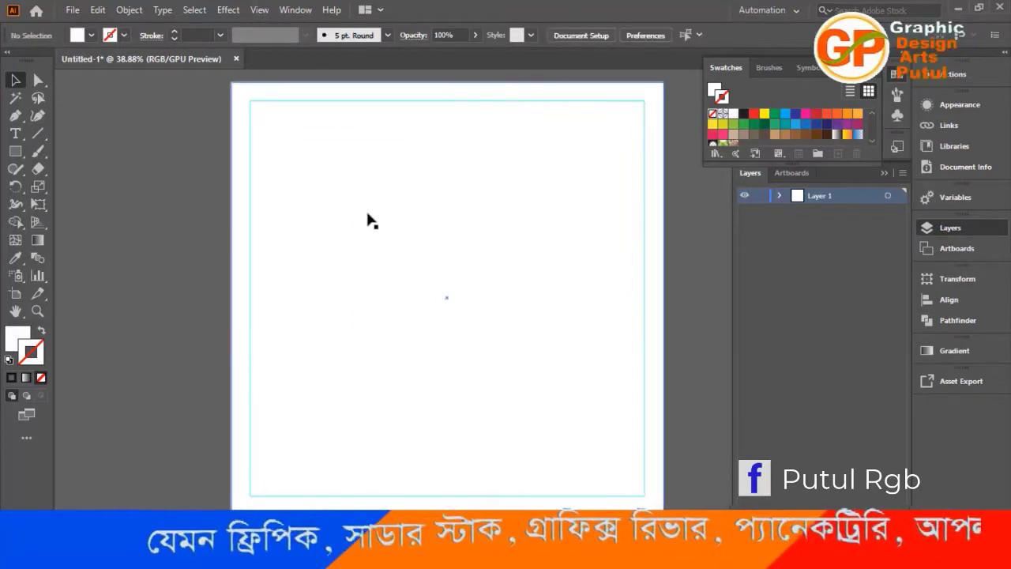
click(367, 217)
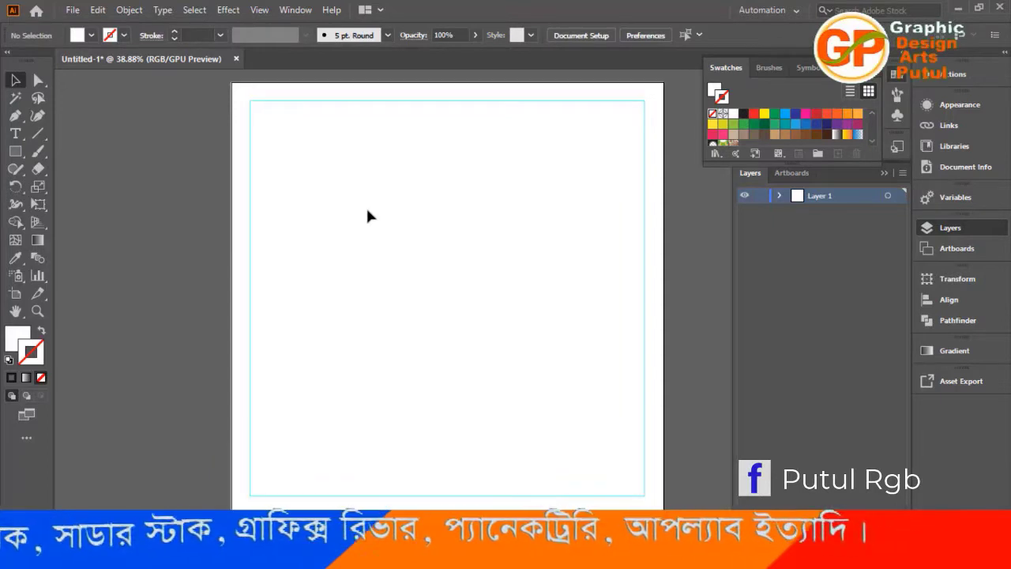
scroll(367, 211, up, 1)
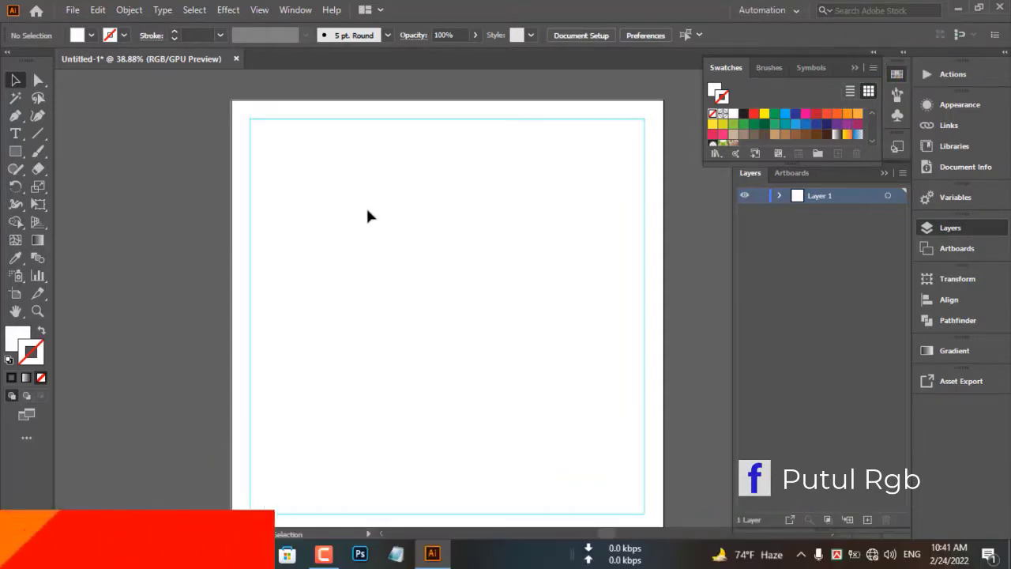
Open the existing design file t110 Facebook ads design.ai.
click(72, 9)
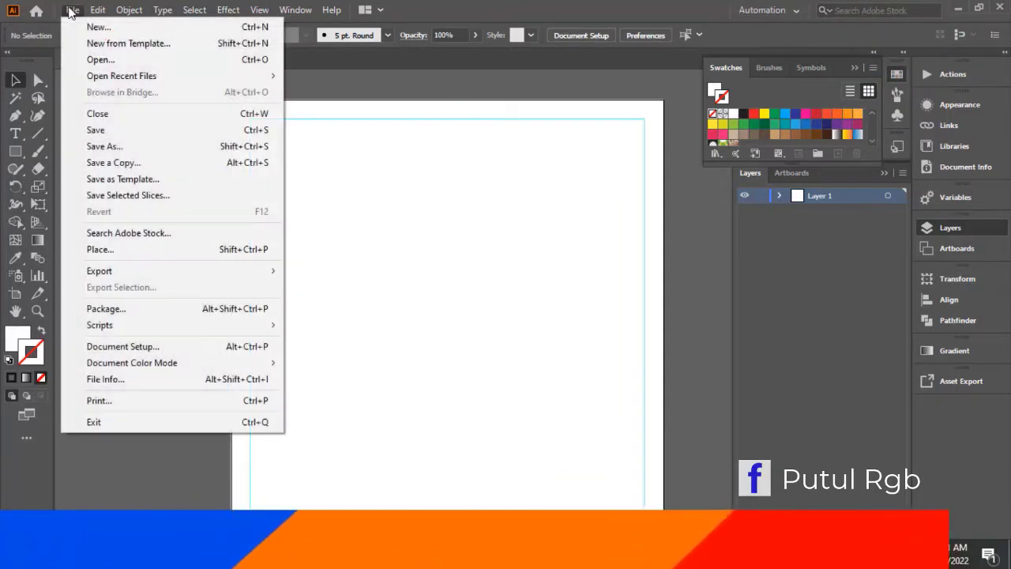
click(100, 61)
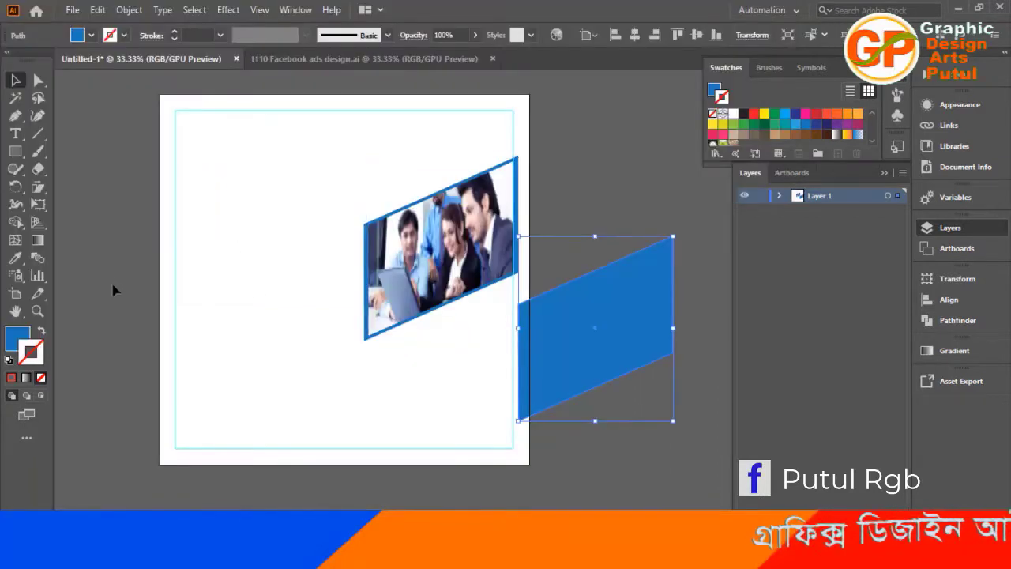
click(113, 290)
Group the team photo with its blue slanted frame.
click(385, 273)
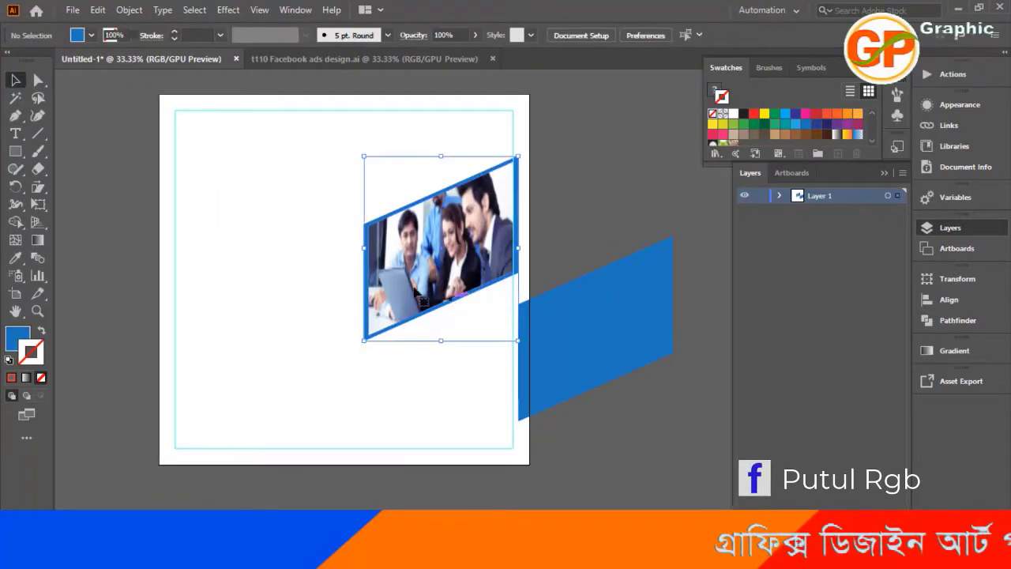
right_click(384, 274)
click(420, 380)
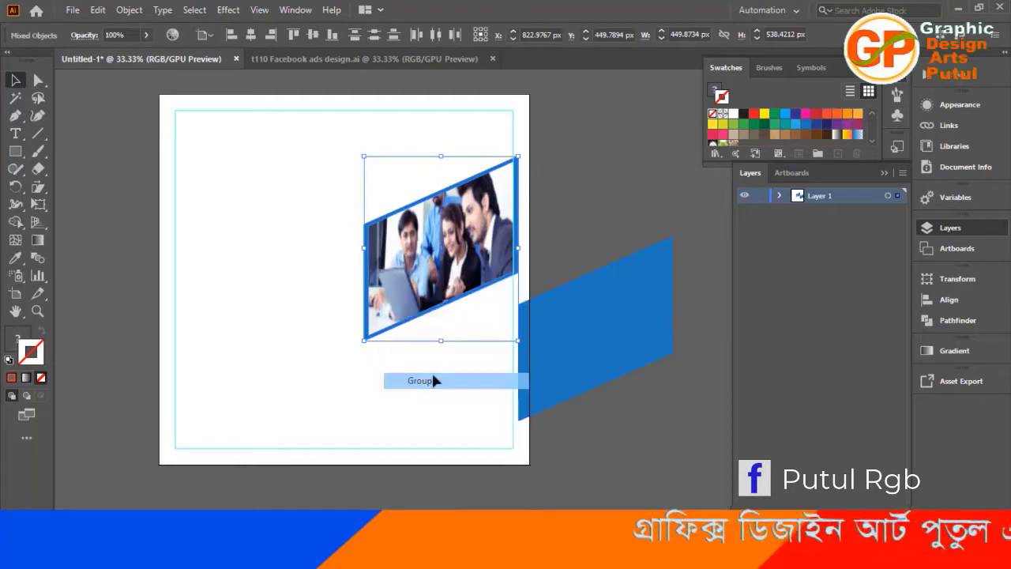
Move the separate blue parallelogram above the framed photo and reduce its height to a slim band.
click(587, 251)
click(582, 323)
drag(582, 323, 458, 226)
scroll(508, 355, up, 2)
drag(482, 269, 480, 207)
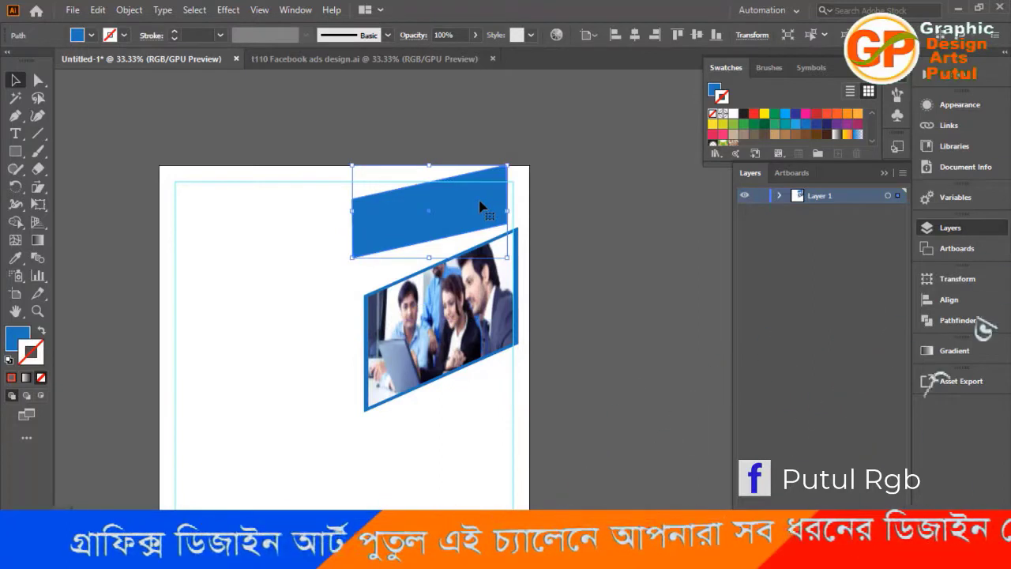
mouse_move(429, 248)
mouse_down()
mouse_move(428, 208)
mouse_move(418, 244)
mouse_up()
Delete the blue band above the framed photo.
click(587, 233)
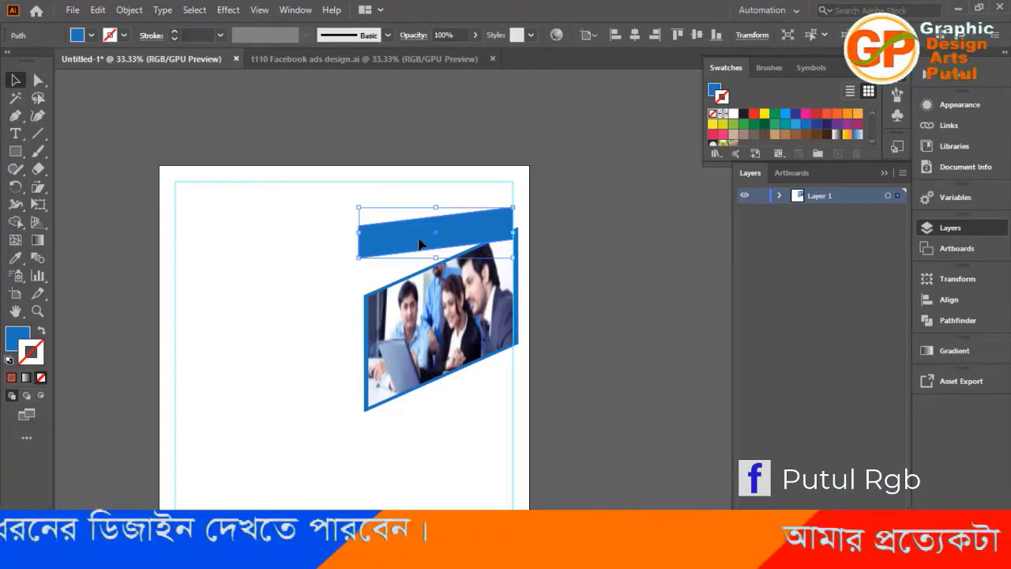
key(Delete)
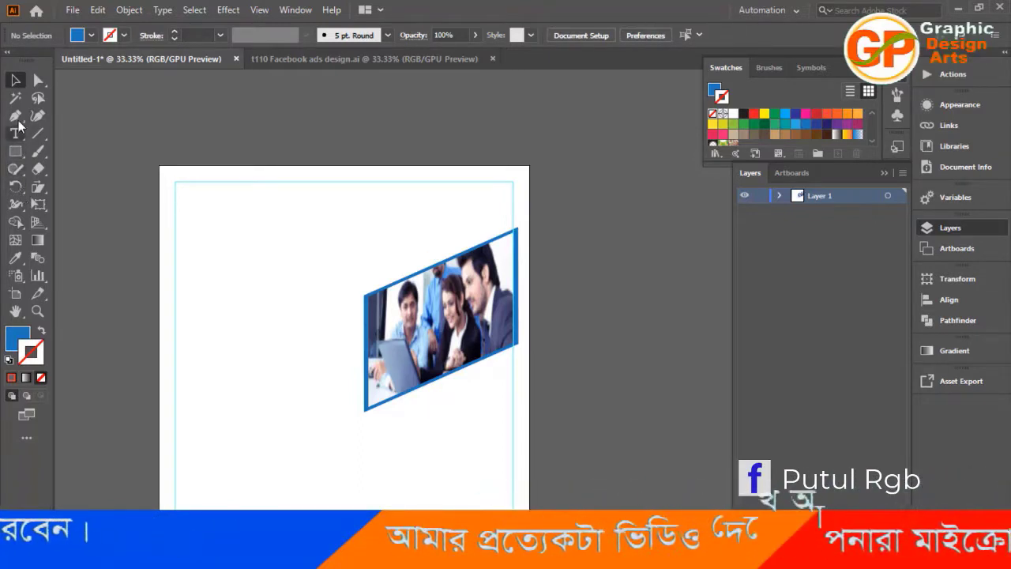
Draw a wide blue rectangle in the empty area above the framed team photo.
scroll(397, 306, down, 1)
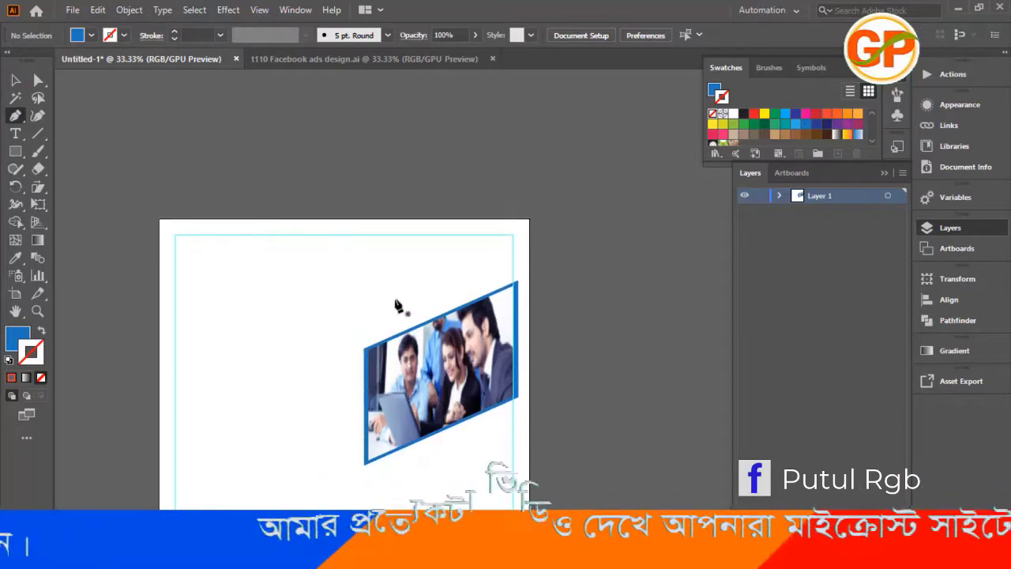
scroll(392, 290, up, 2)
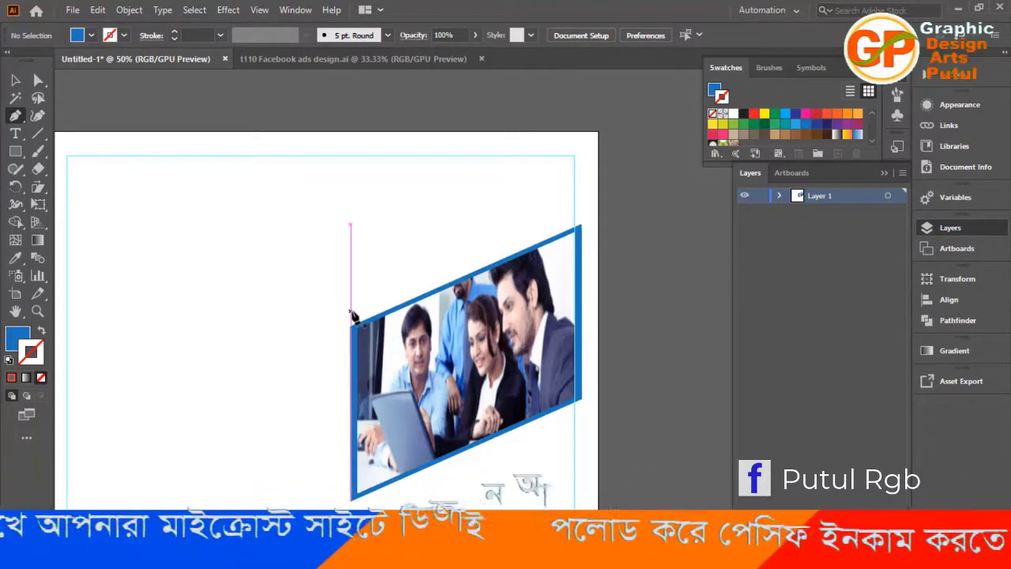
click(15, 150)
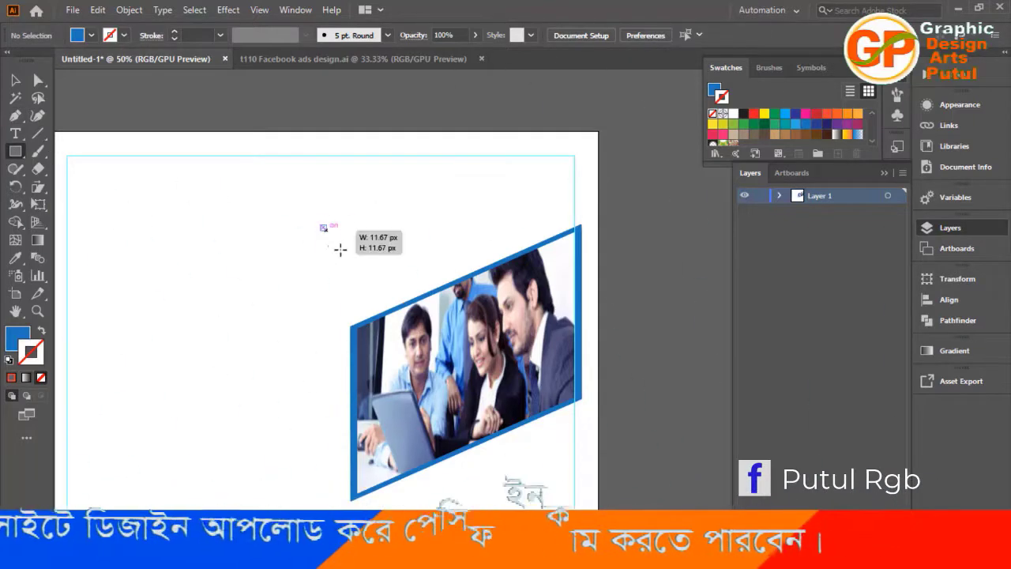
drag(320, 226, 579, 152)
click(15, 79)
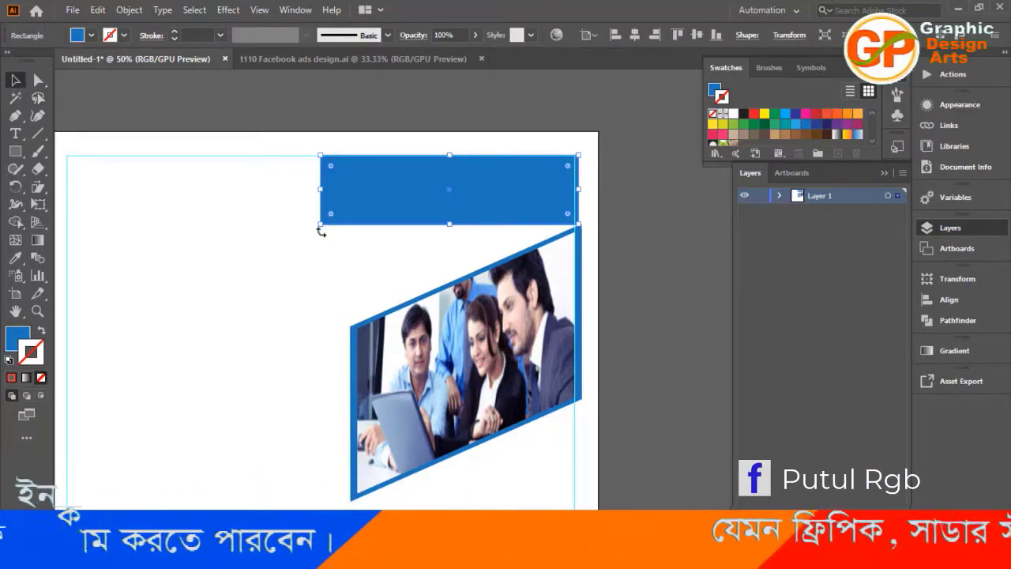
Rotate the blue rectangle to match the photo frame's slanted top edge and narrow it to a slim band just above the frame.
drag(321, 230, 353, 265)
drag(387, 204, 388, 253)
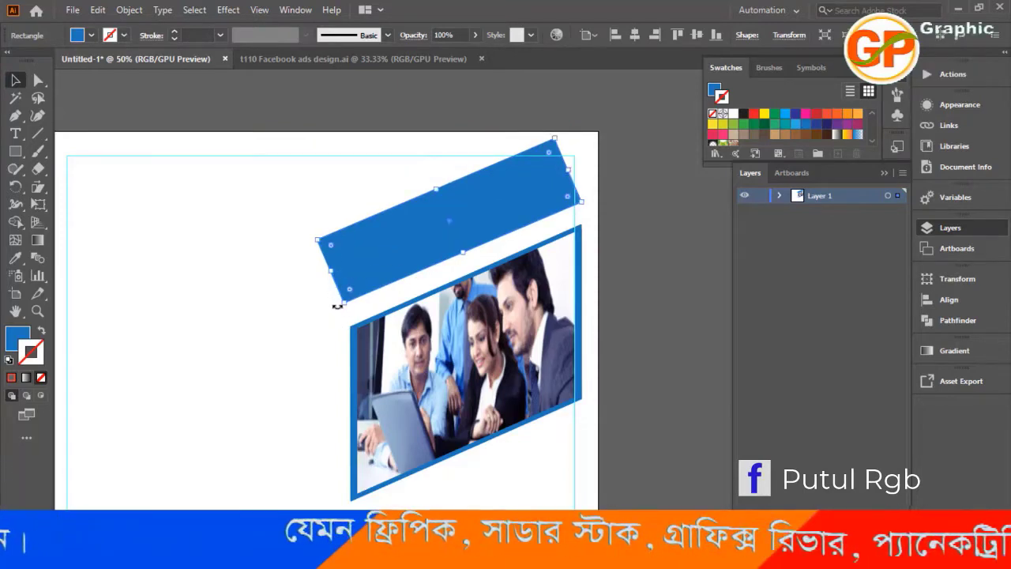
drag(339, 308, 337, 309)
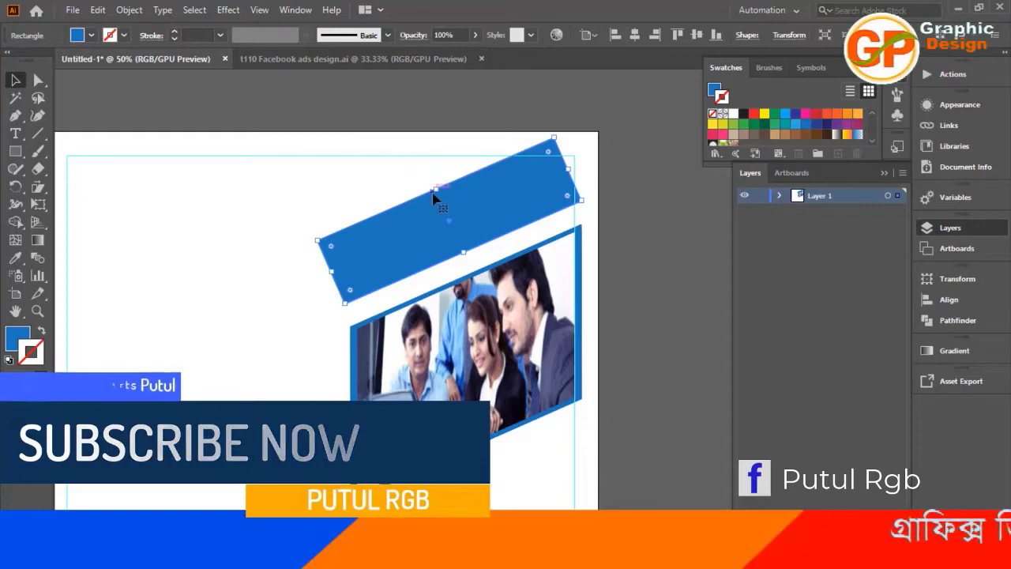
drag(435, 189, 461, 271)
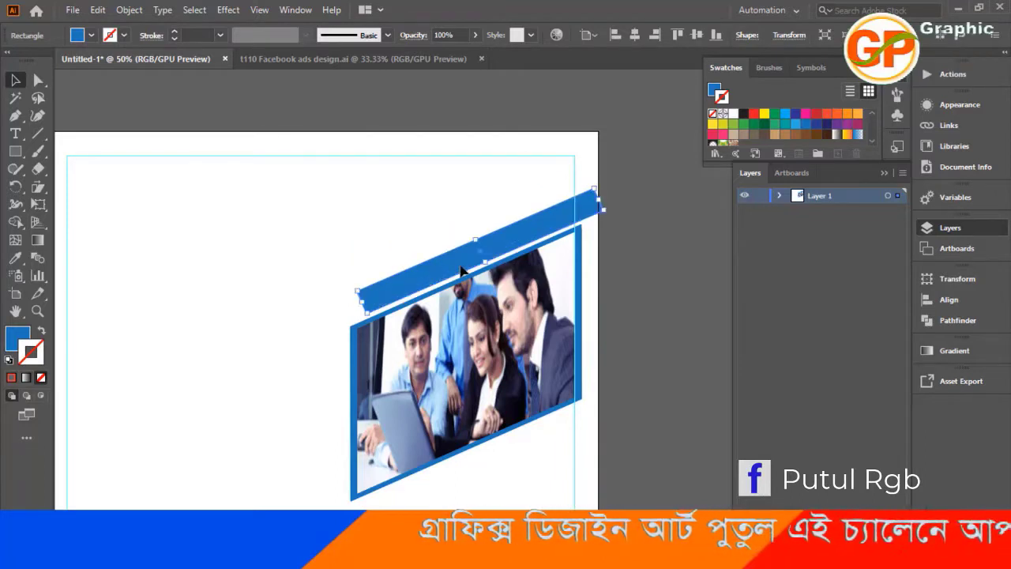
click(643, 291)
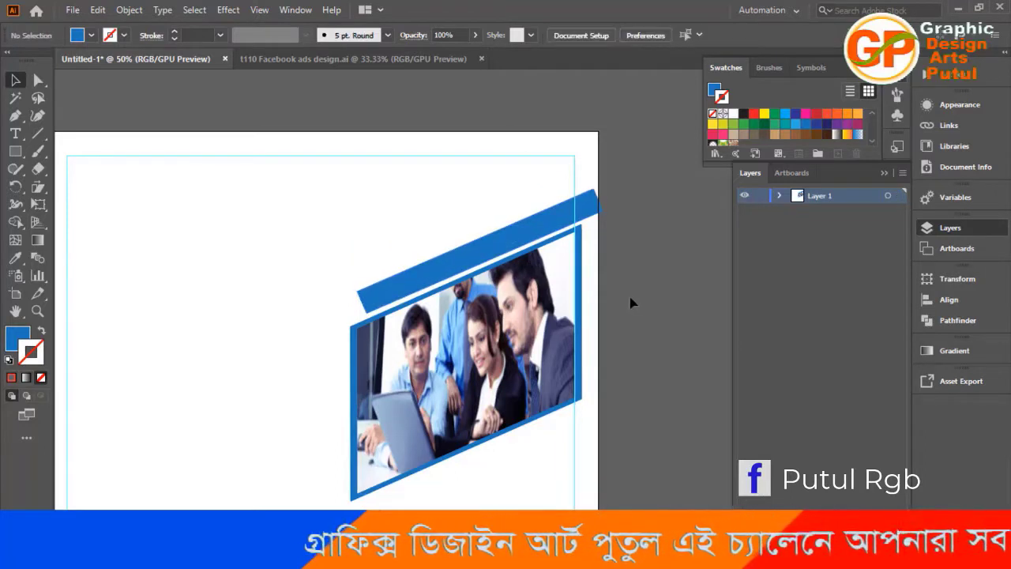
Duplicate the slanted blue band twice, offsetting each copy up and to the right to form a stepped stack.
click(452, 271)
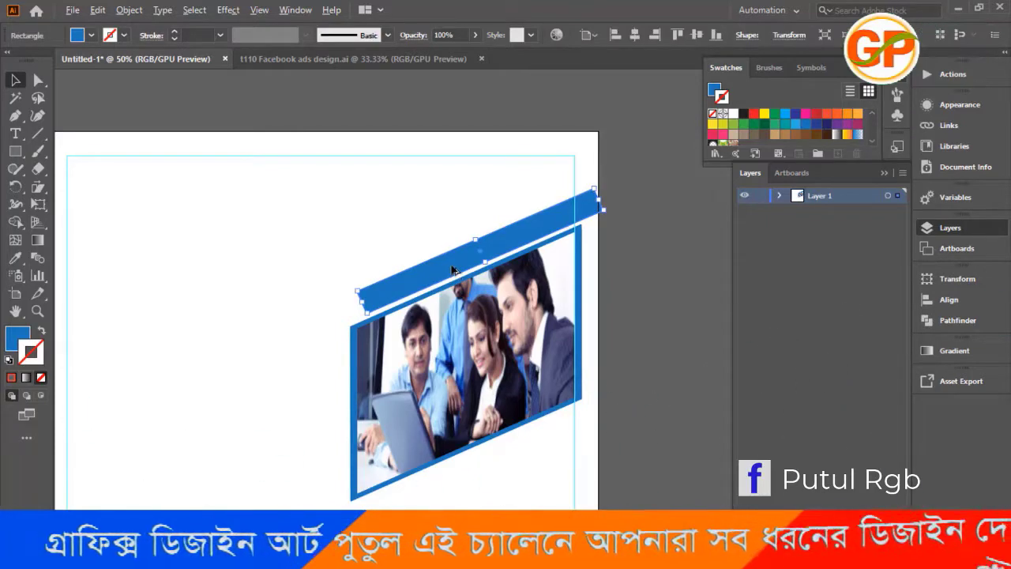
drag(453, 271, 482, 243)
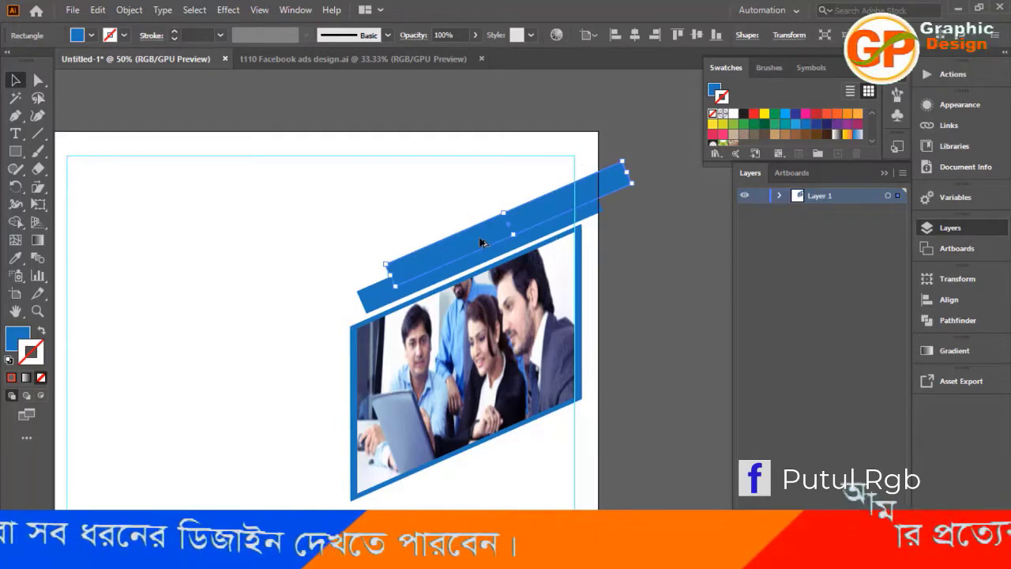
click(640, 289)
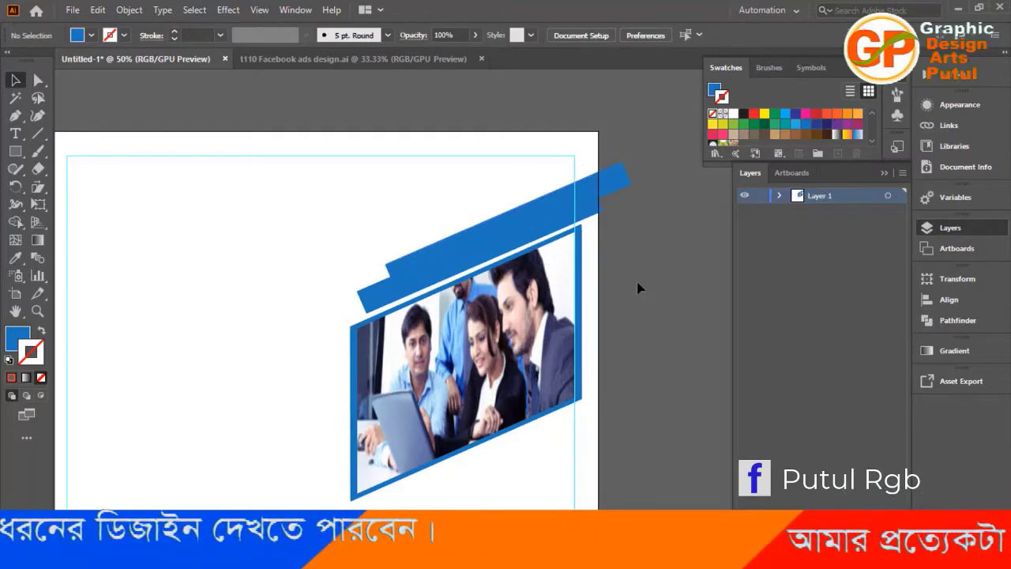
click(466, 246)
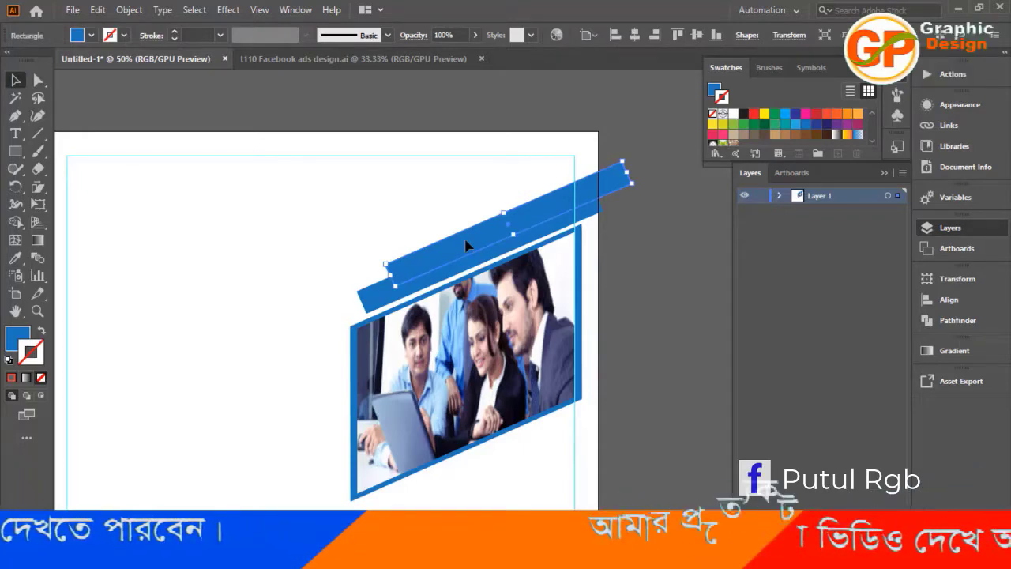
drag(466, 247, 495, 211)
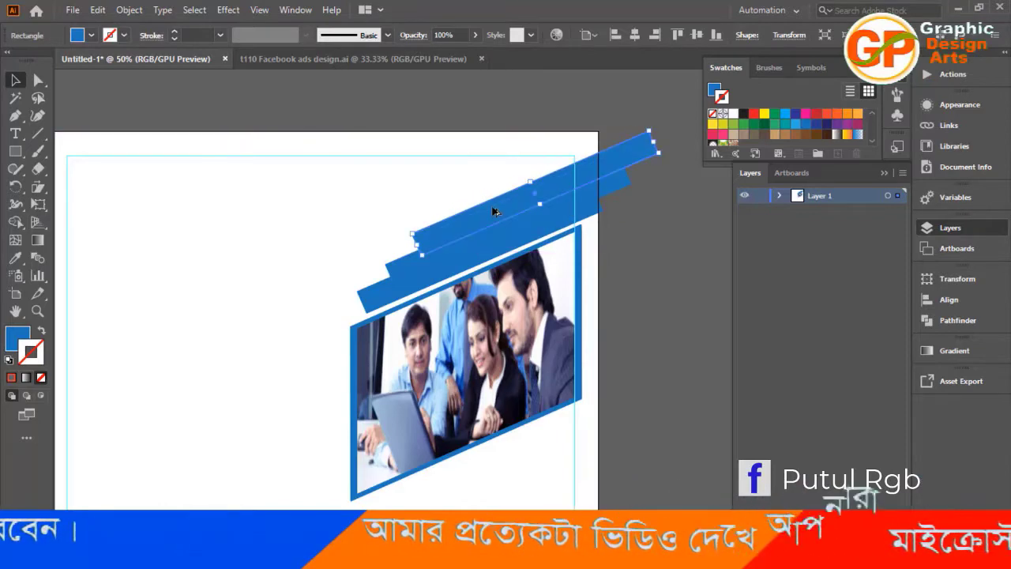
click(639, 317)
Copy the stack of three slanted blue bands to just below the framed photo, shifted to the left.
scroll(636, 314, down, 2)
scroll(638, 314, down, 1)
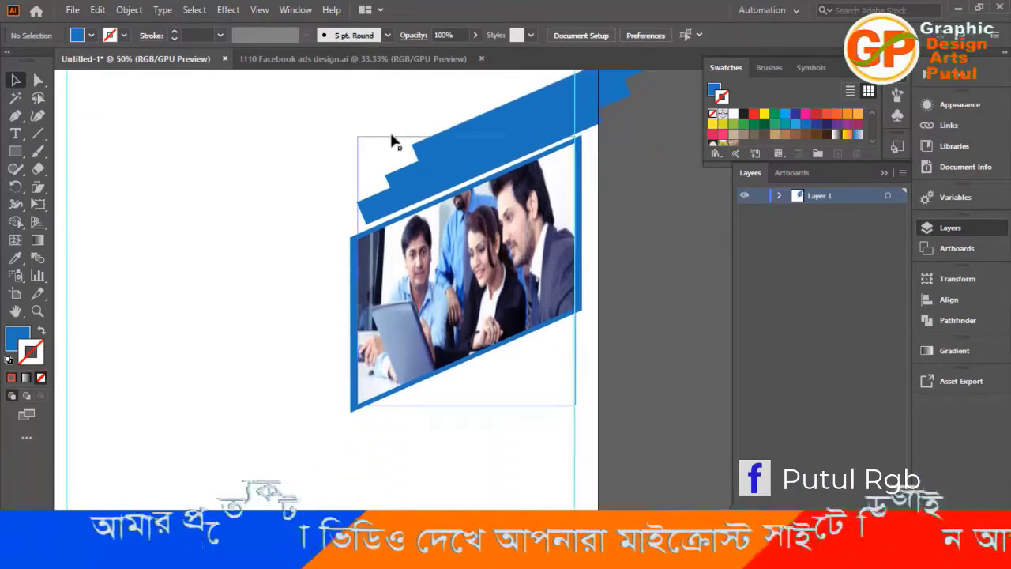
drag(331, 124, 431, 198)
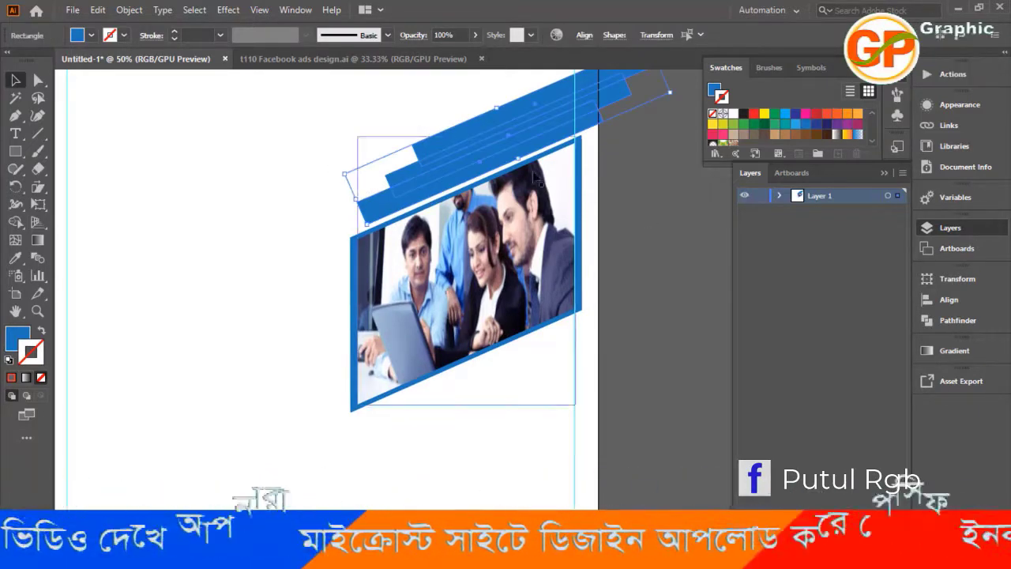
drag(467, 154, 347, 457)
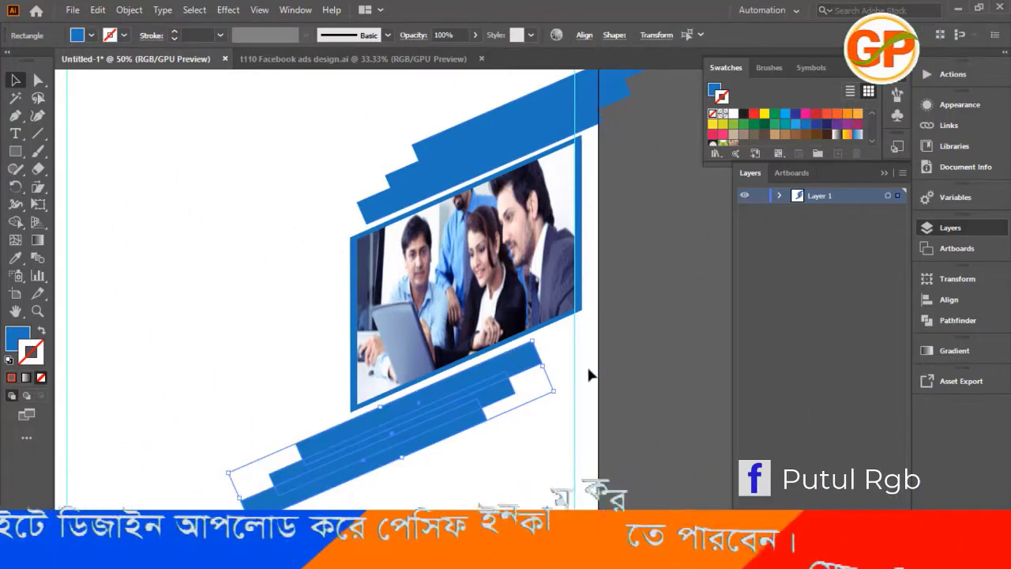
scroll(623, 354, down, 1)
click(629, 355)
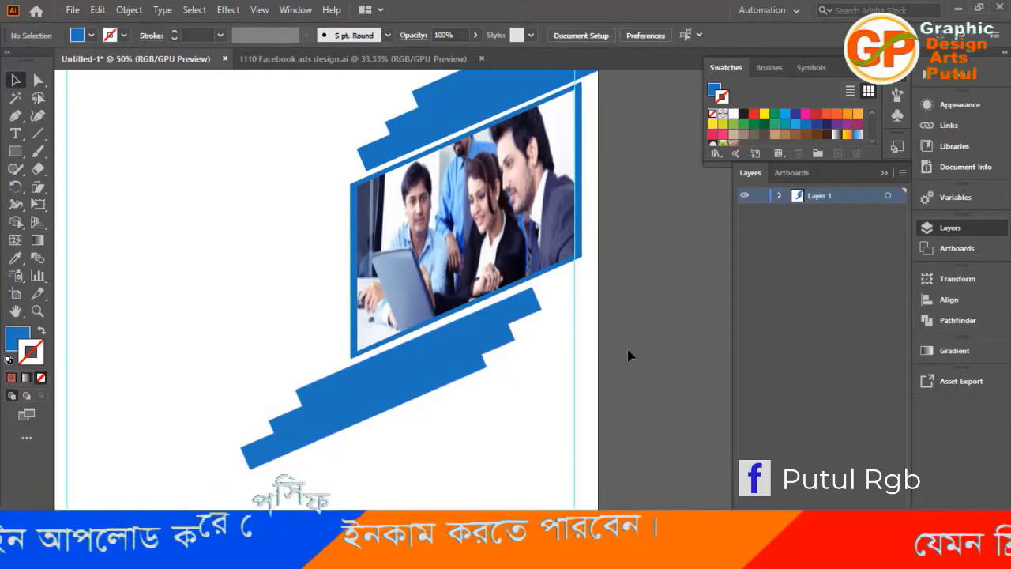
key(ctrl+minus)
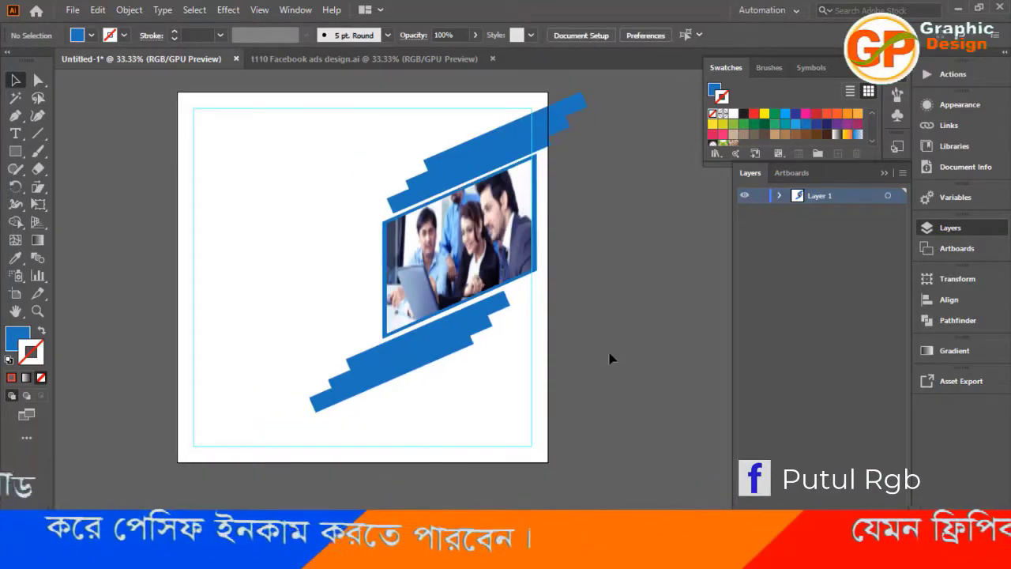
scroll(594, 421, up, 1)
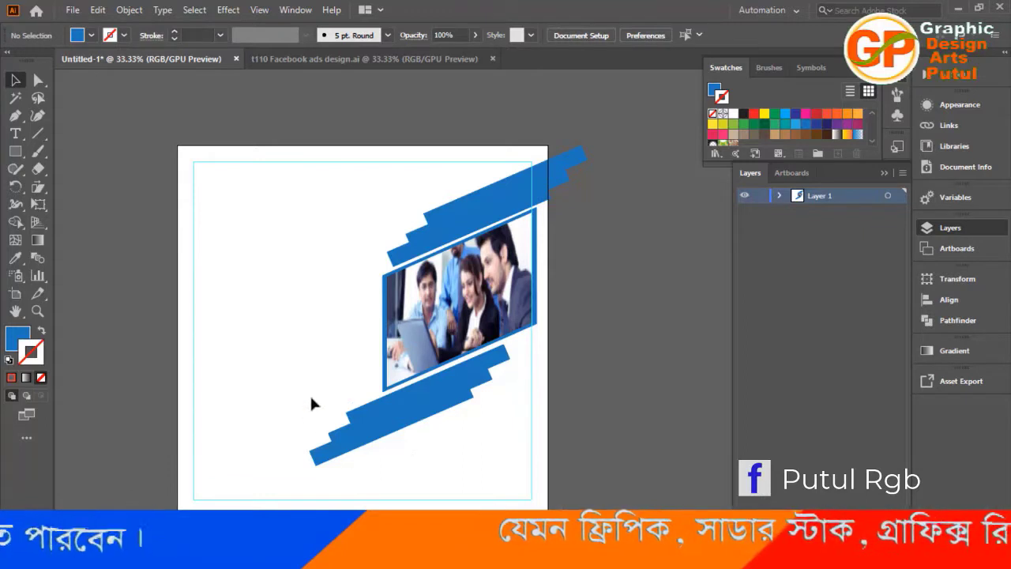
drag(312, 402, 392, 473)
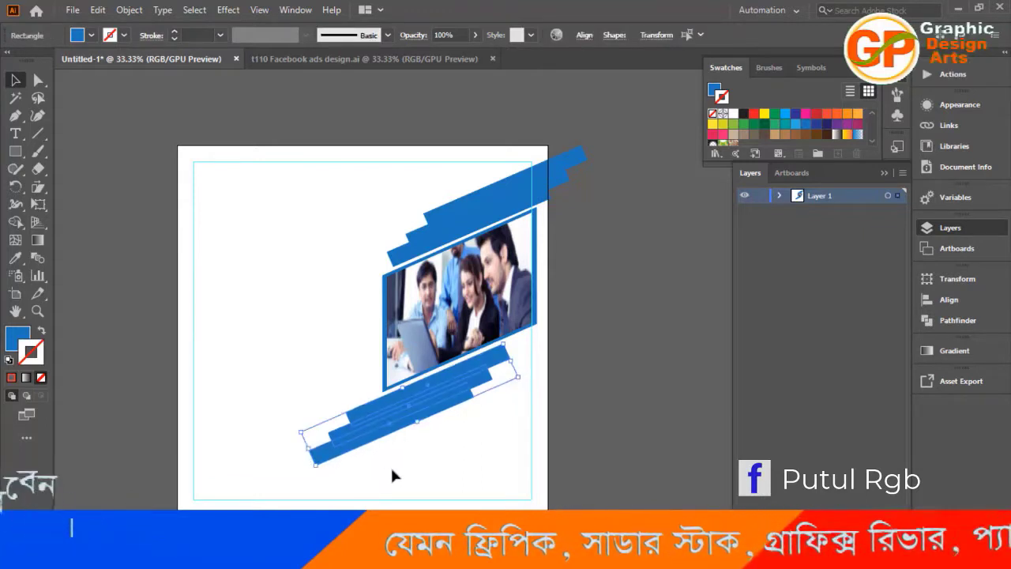
click(647, 391)
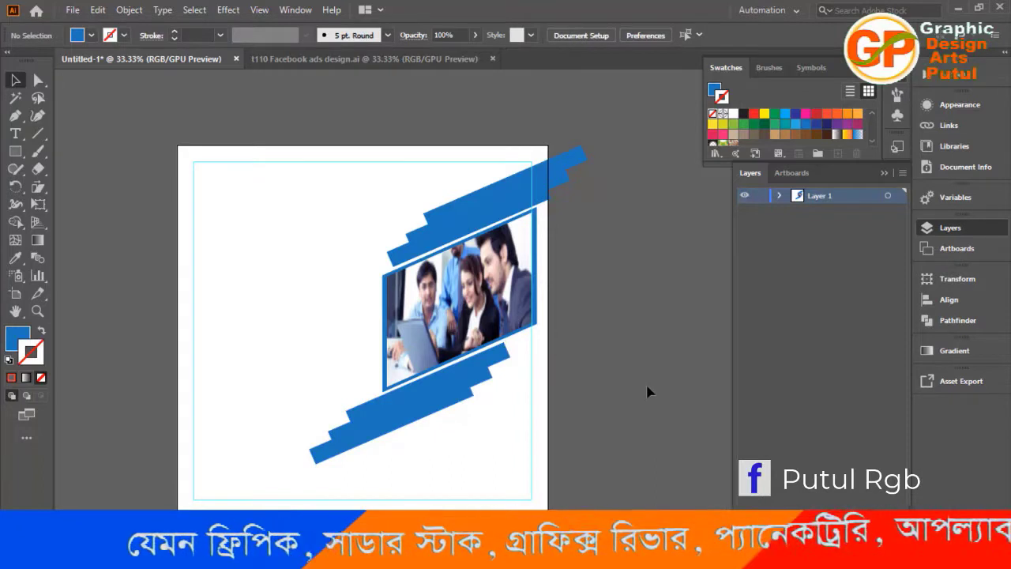
Draw a rectangle about 341 x 402 px against the outside of the artboard's right edge, covering the overhanging ends of the upper bands.
key(m)
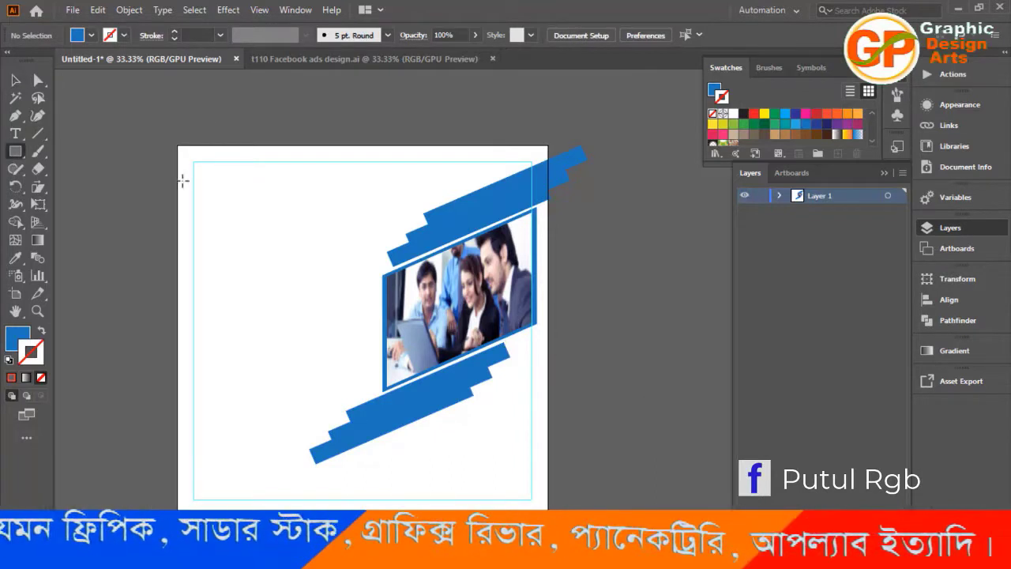
drag(665, 120, 542, 253)
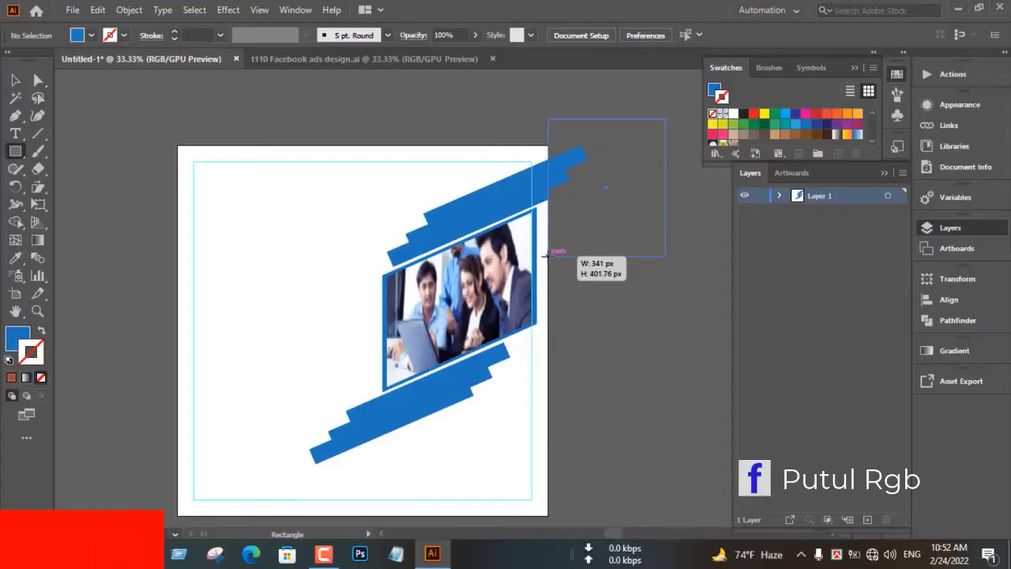
key(v)
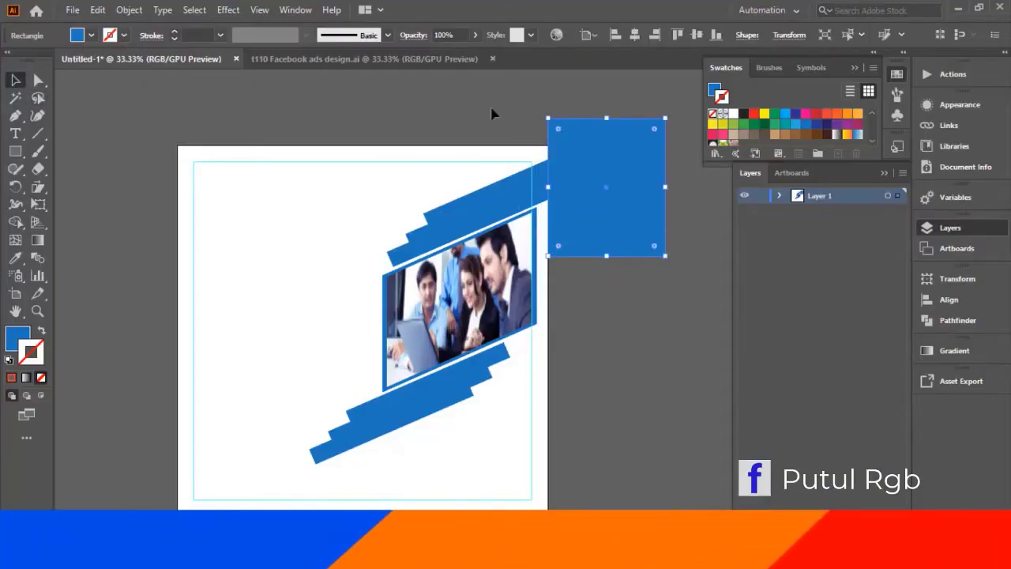
Remove the outer rectangle and the overhanging ends of the upper bands with the Shape Builder tool, trimming them at the artboard edge.
click(505, 107)
drag(617, 275, 617, 274)
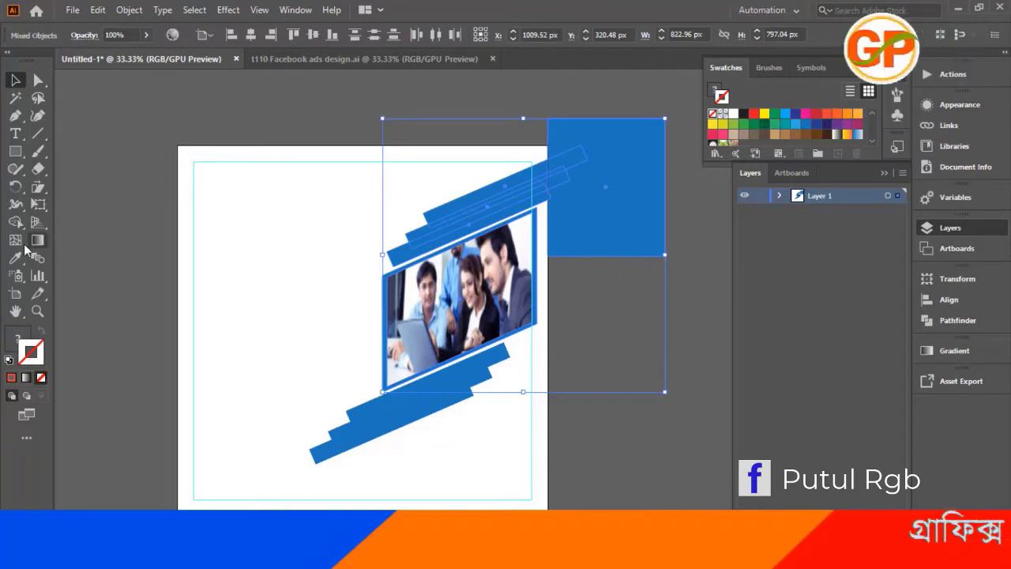
click(15, 222)
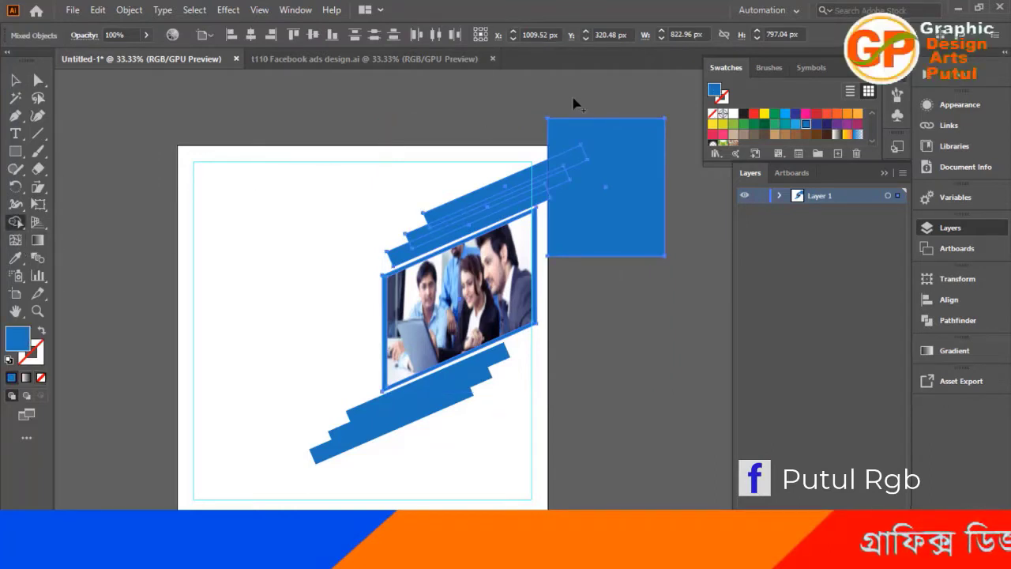
drag(572, 105, 565, 158)
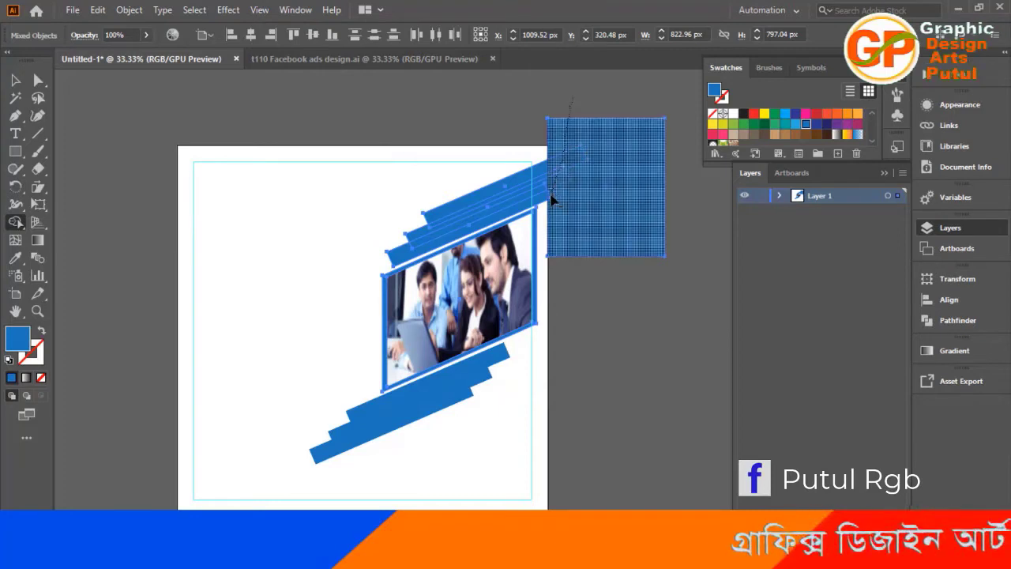
drag(552, 201, 552, 206)
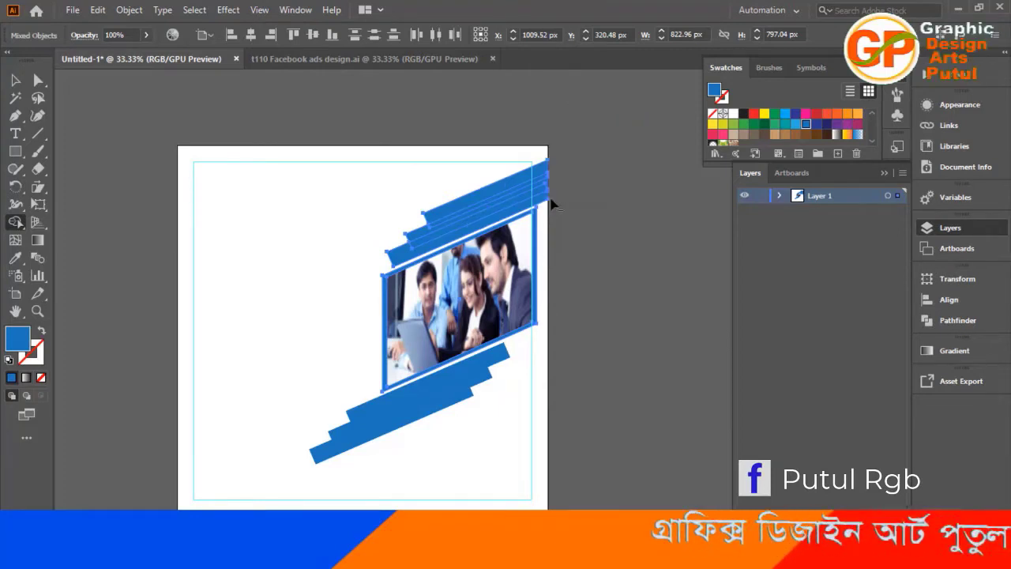
click(16, 96)
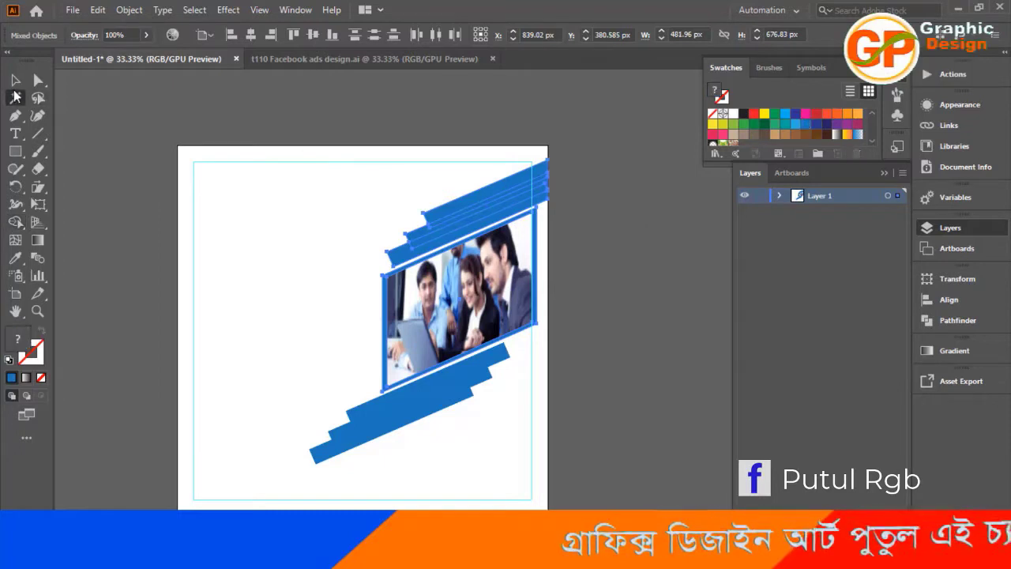
click(15, 81)
click(601, 289)
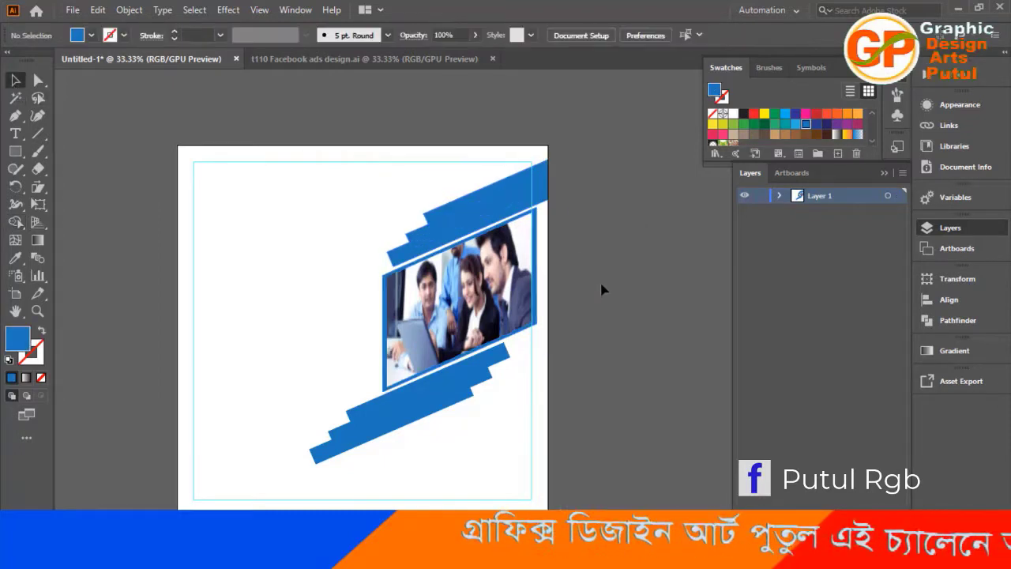
Copy the logo text, heading, LAREN MORE button, contact bar and social icons from the t110 Facebook ads design.ai document.
scroll(601, 289, down, 1)
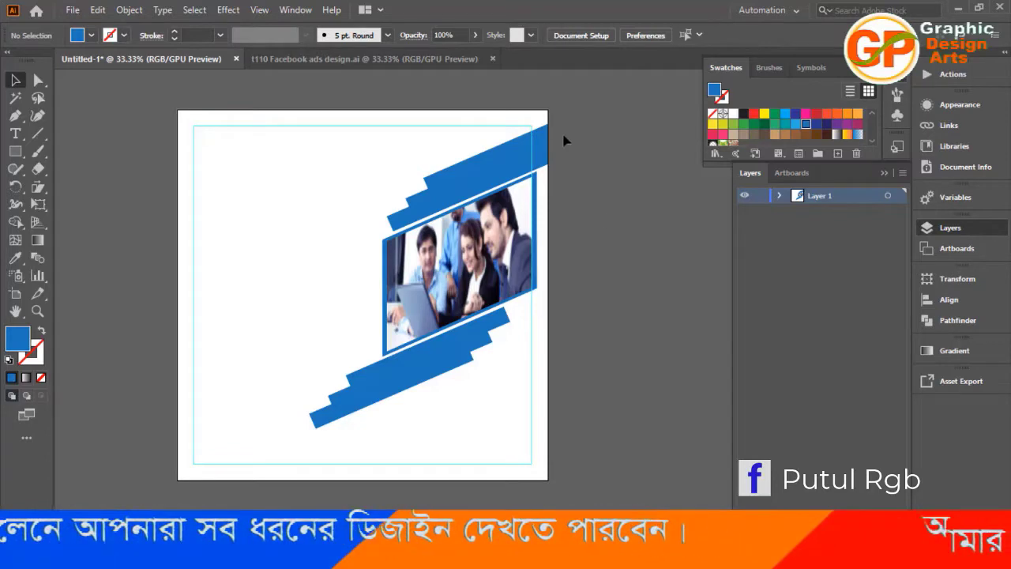
click(281, 58)
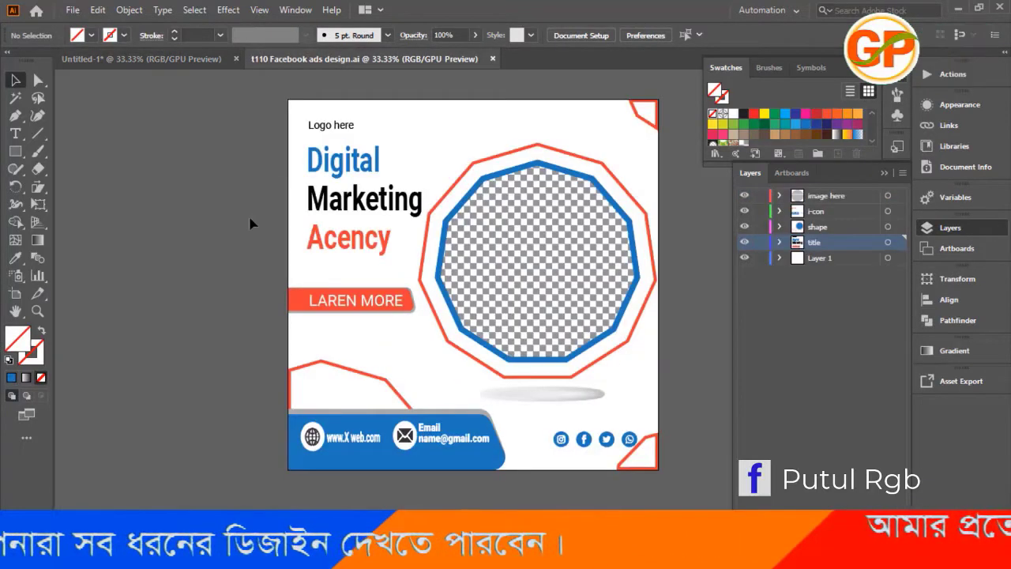
click(326, 128)
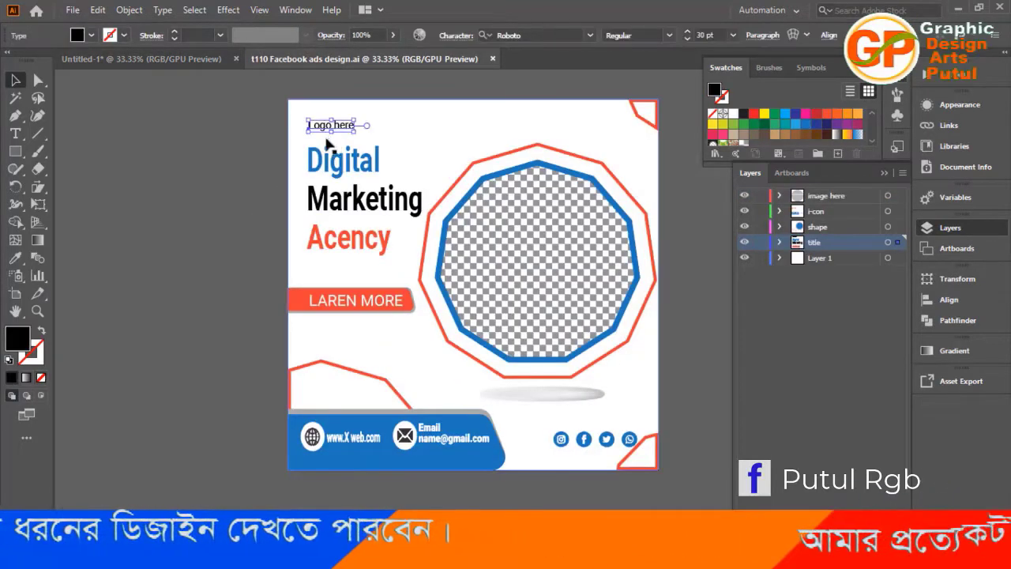
shift+click(350, 201)
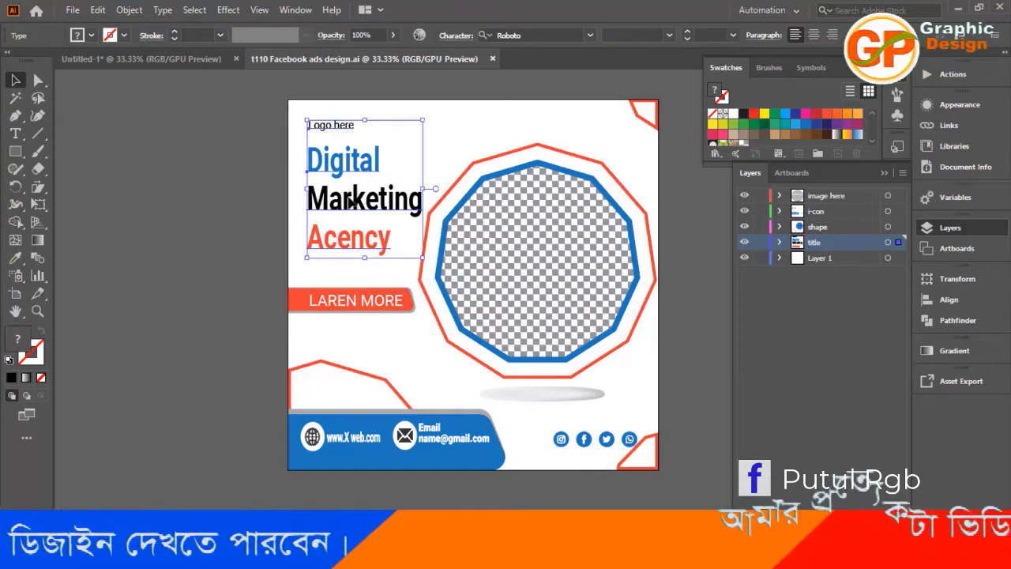
shift+click(354, 300)
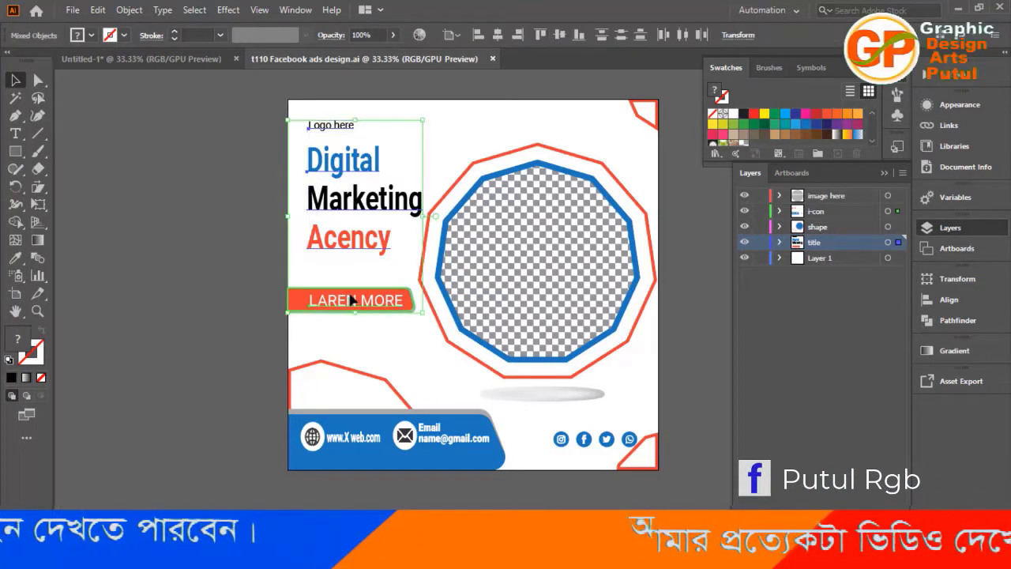
shift+click(364, 436)
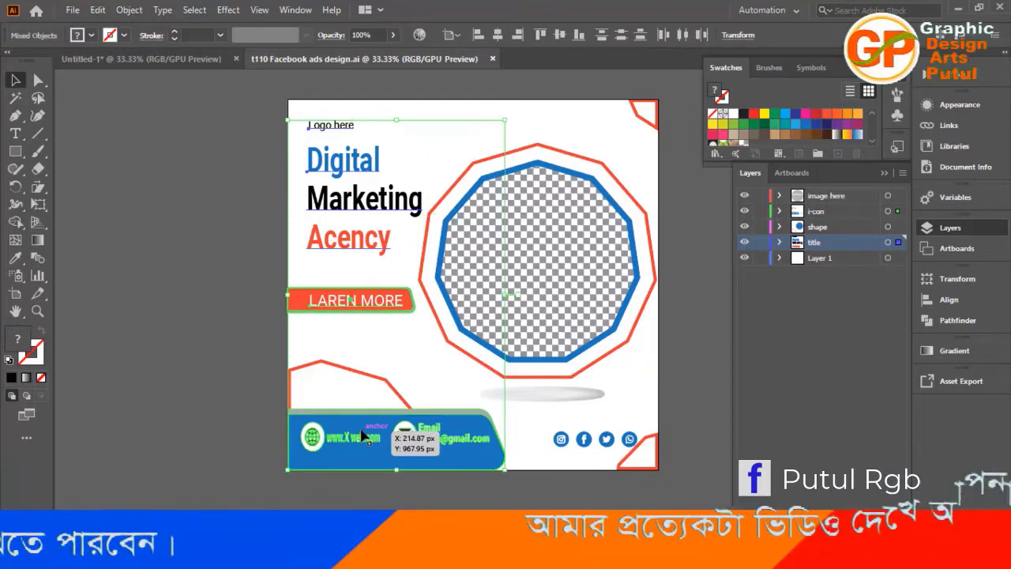
shift+click(560, 439)
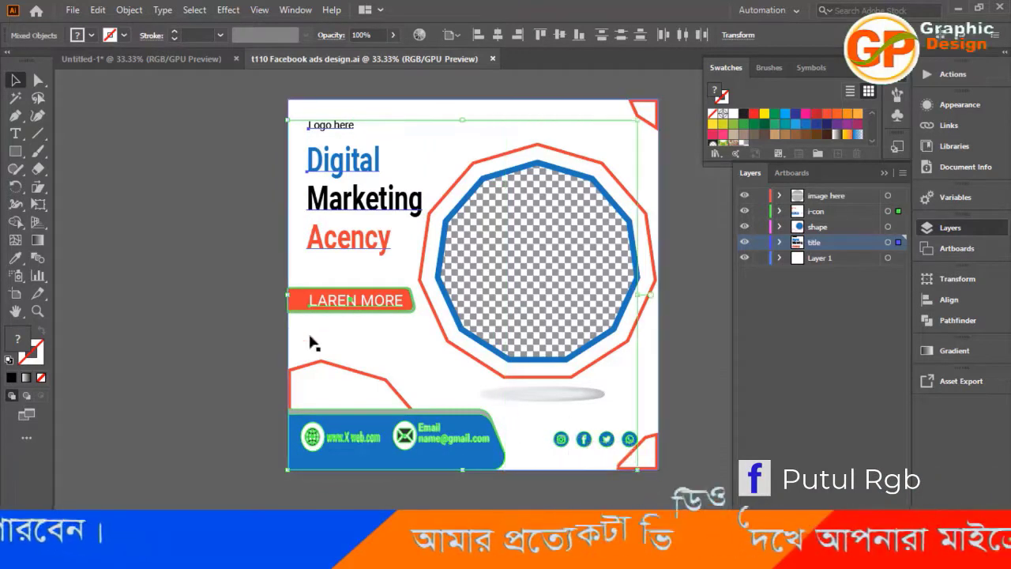
key(ctrl+c)
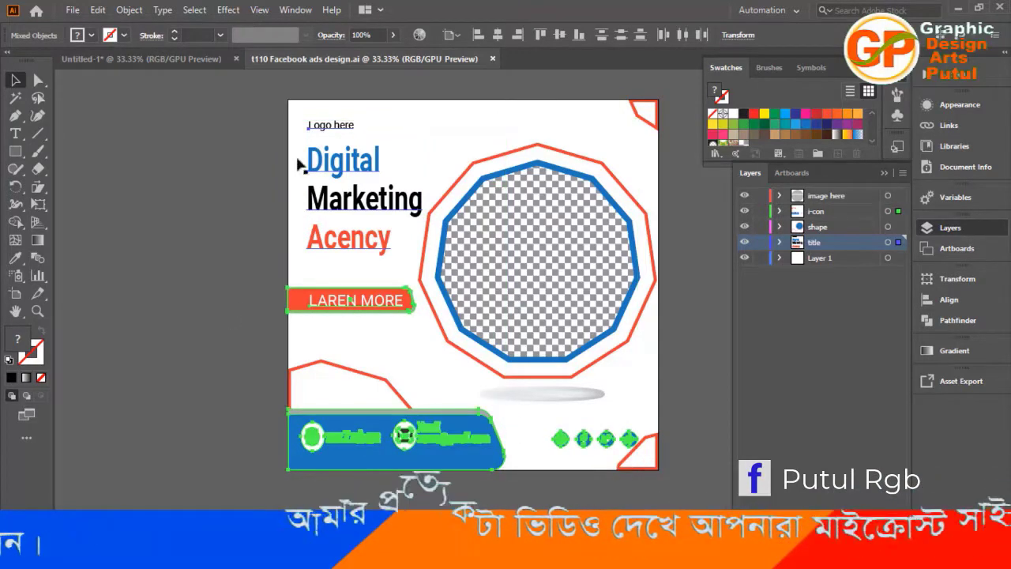
Paste the copied elements into the Untitled-1 document and move them so the button and contact bar meet the artboard's left edge.
click(211, 60)
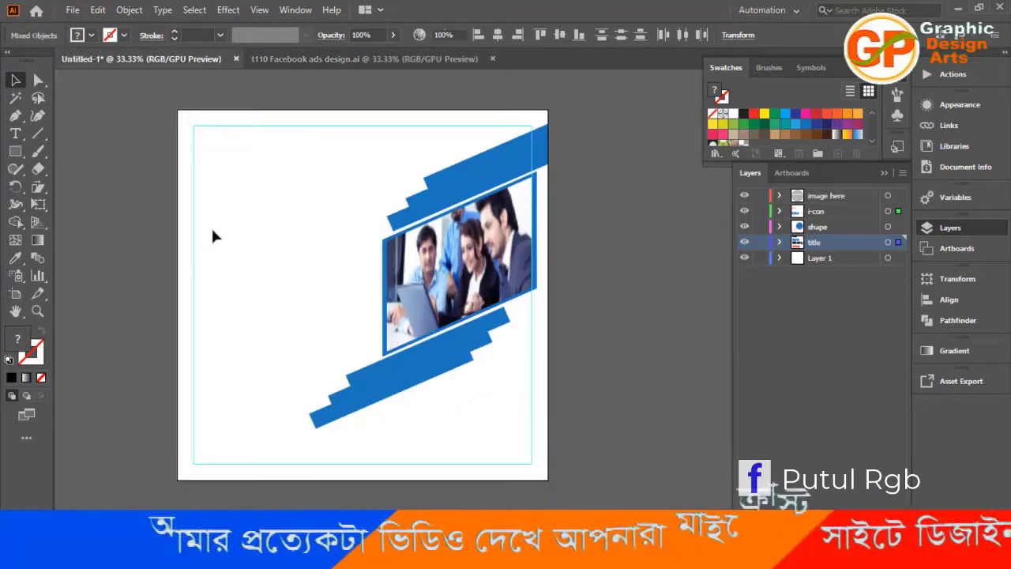
key(ctrl+v)
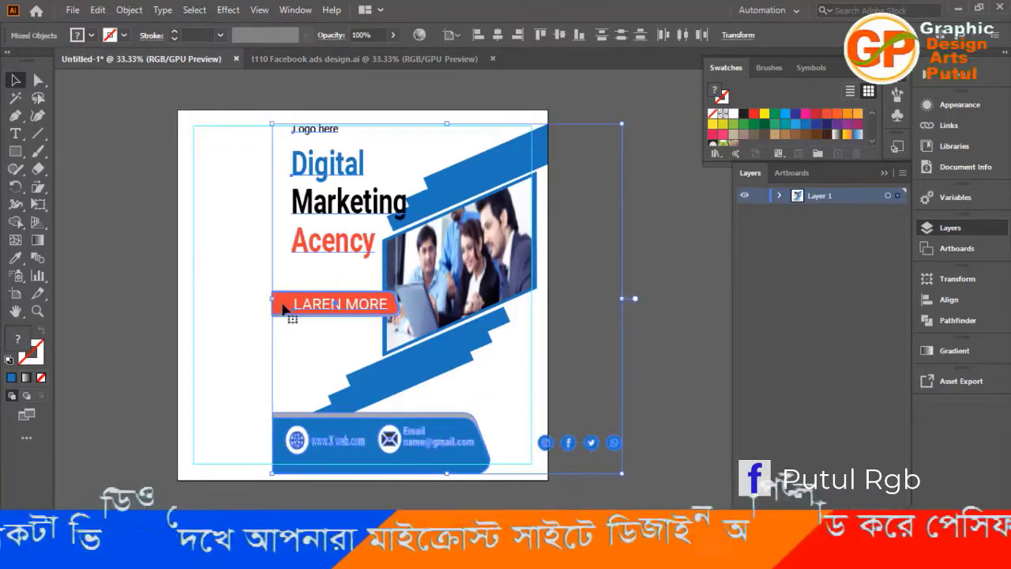
drag(283, 310, 192, 316)
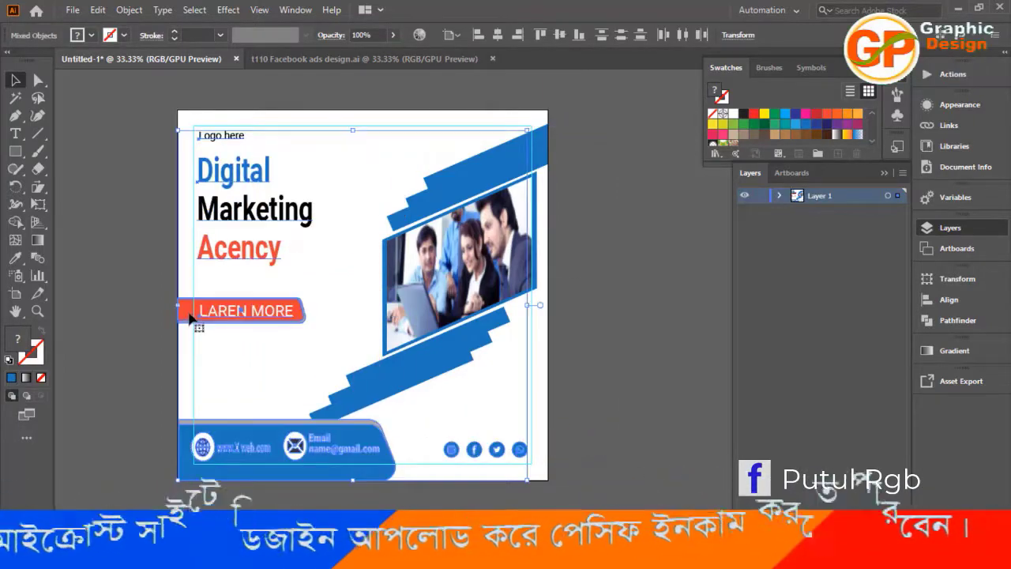
click(631, 406)
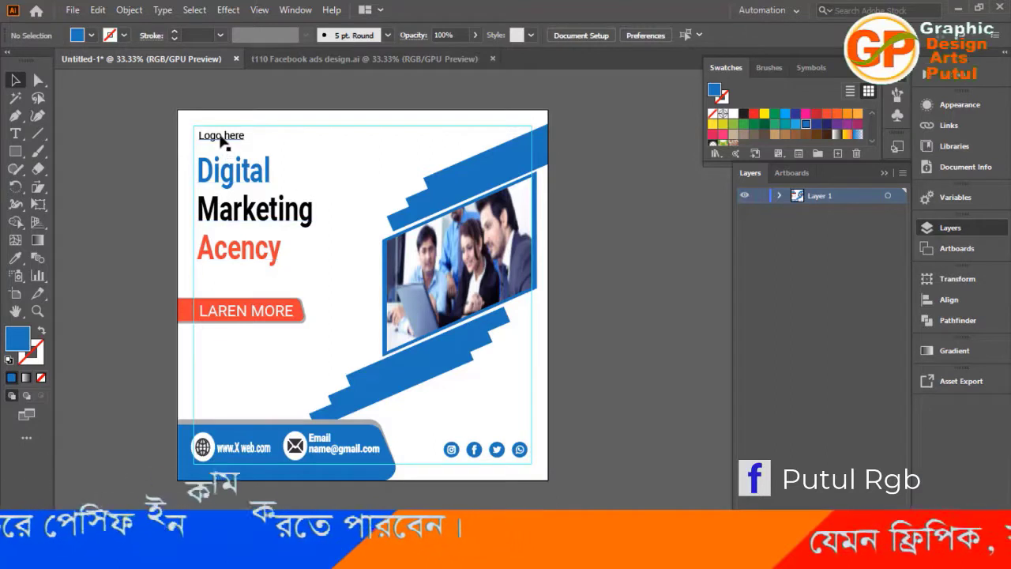
Move the logo text into the upper-left corner of the margin guides and align the heading with the left guide.
drag(222, 139, 214, 134)
click(100, 210)
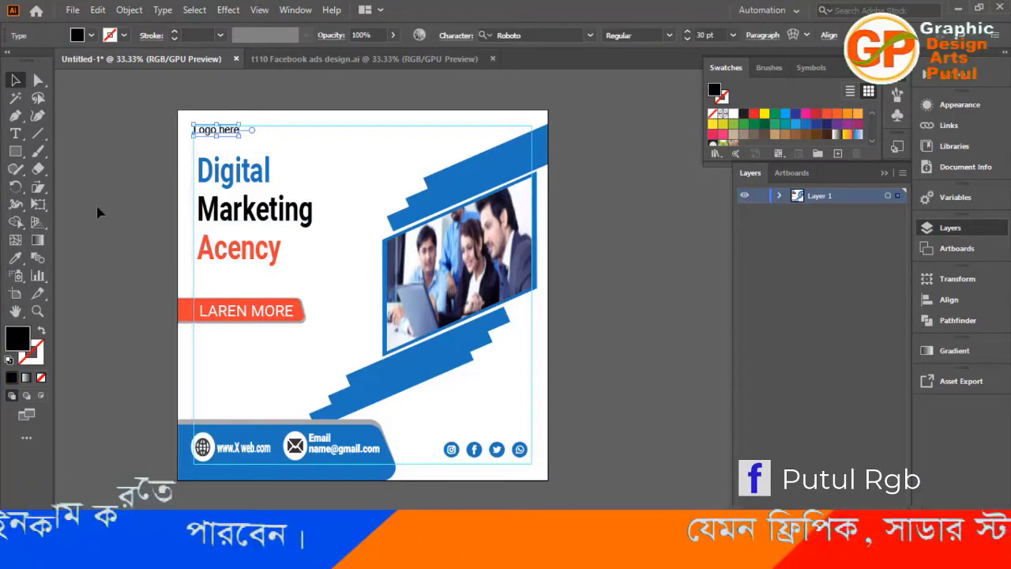
click(217, 184)
key(Left)
key(Left)
key(Left)
key(Left)
key(Left)
key(Left)
key(Left)
key(Left)
key(Left)
key(Left)
key(Left)
key(Left)
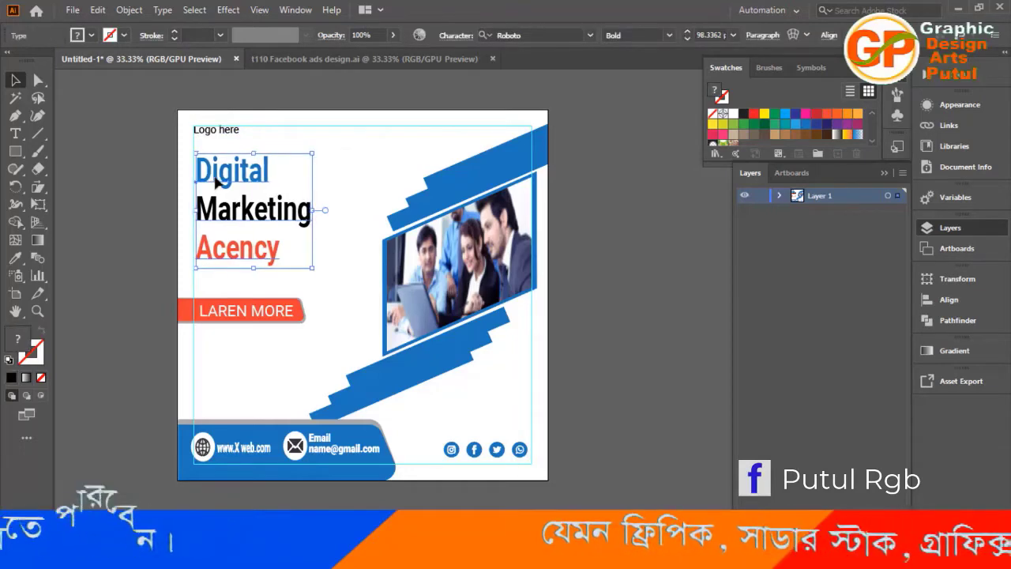
key(Left)
key(Left)
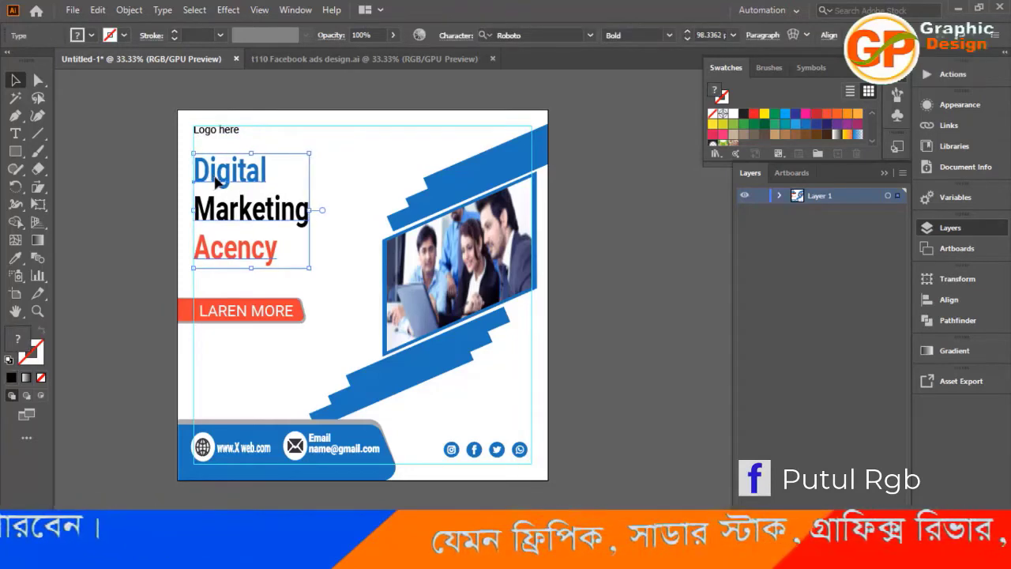
click(141, 204)
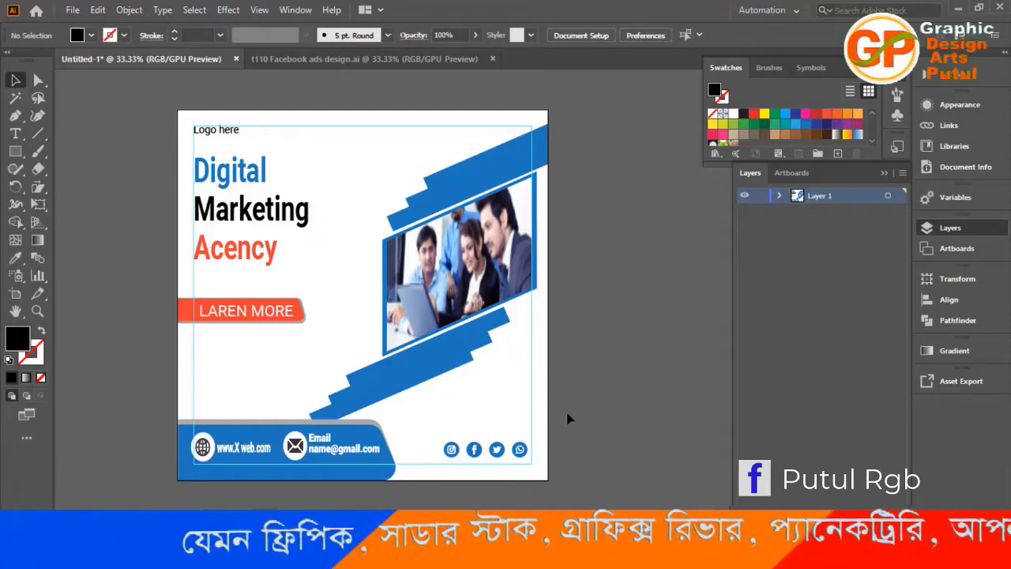
Nudge the lower stack of three slanted blue bands right and up, closer to the framed photo.
click(418, 378)
click(435, 413)
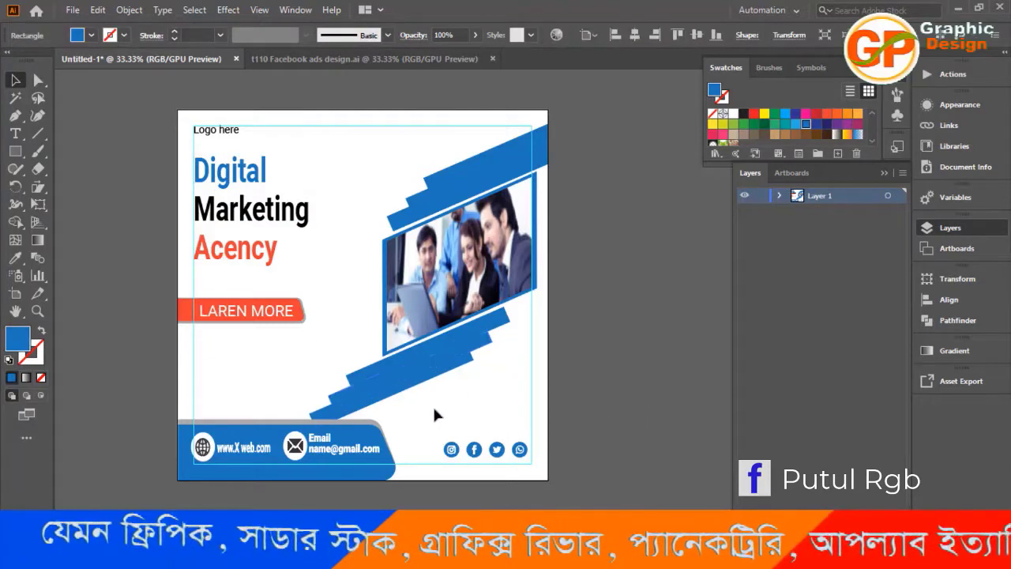
click(371, 408)
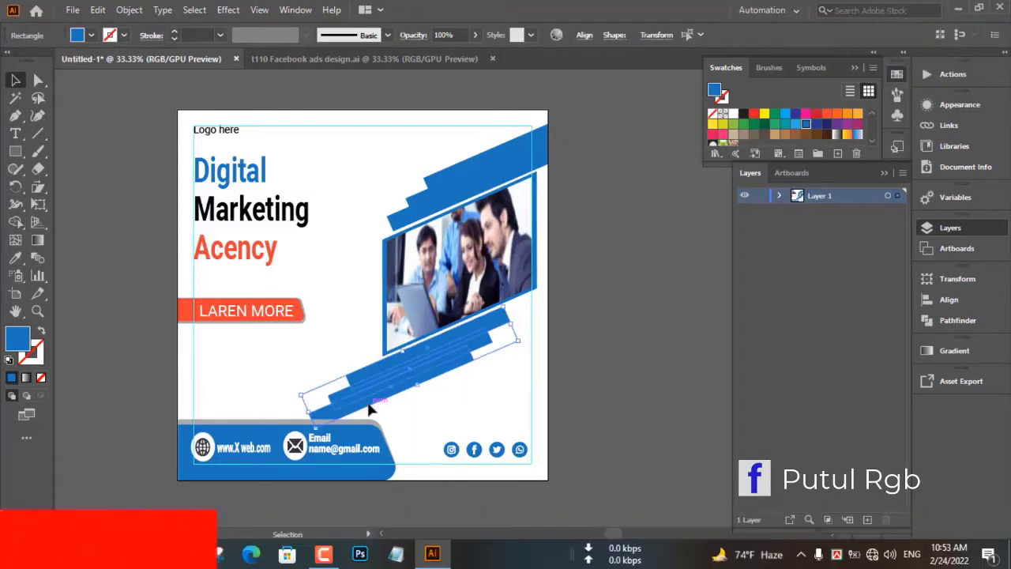
key(Right)
key(Right)
key(Right)
key(Right)
key(Right)
key(Right)
key(Right)
key(Right)
key(Right)
key(Right)
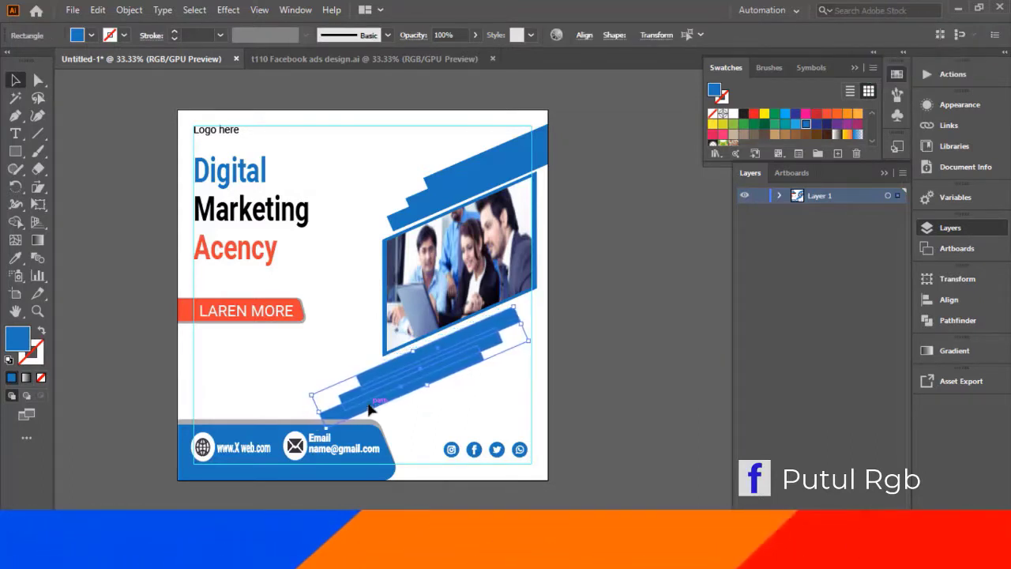
key(Right)
key(Right)
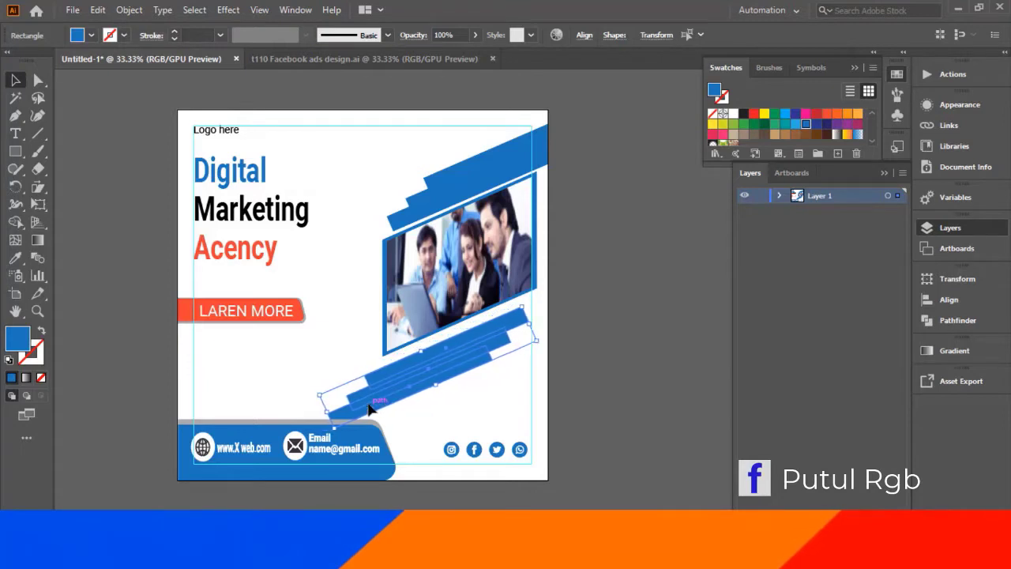
key(Up)
key(Up)
key(Up)
key(Up)
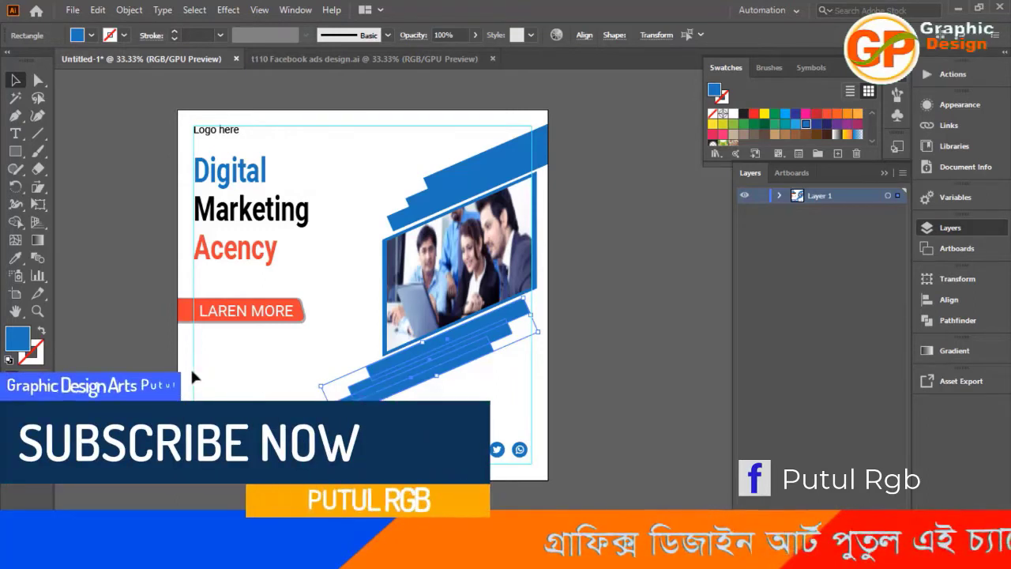
click(158, 366)
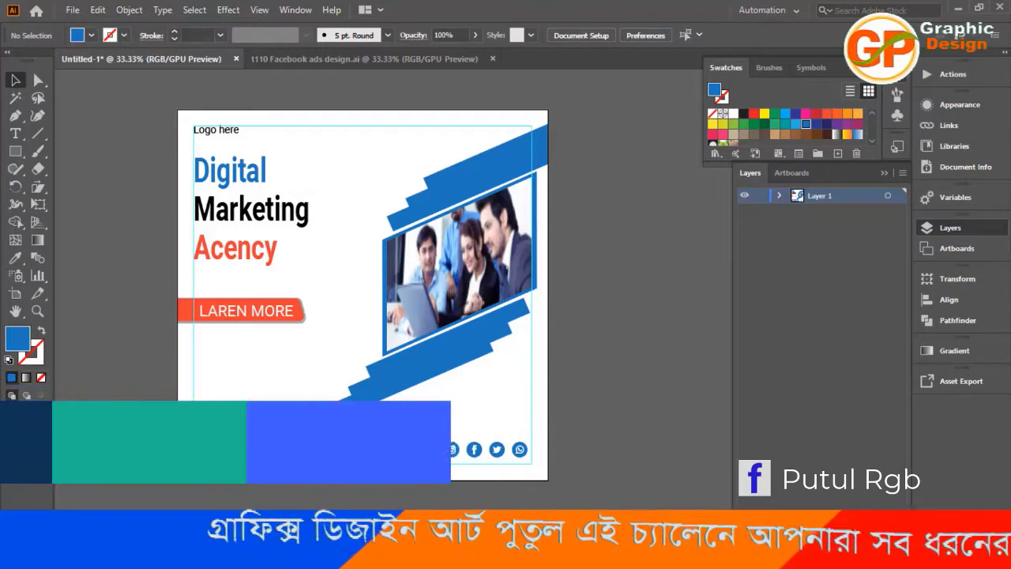
Reduce the contact bar's height slightly from its upper edge, keeping its base on the artboard's bottom edge.
click(284, 429)
drag(284, 429, 288, 427)
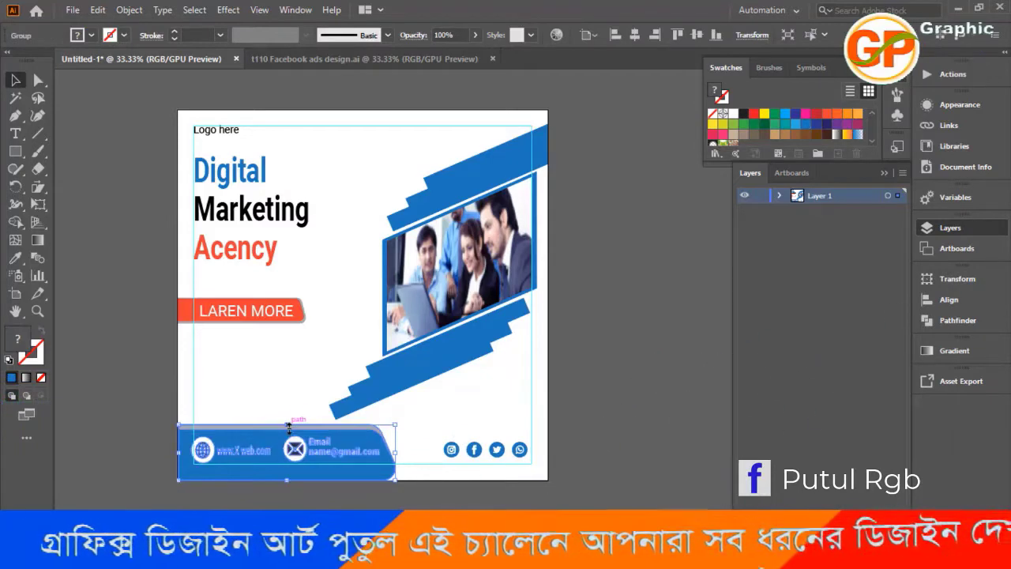
click(139, 382)
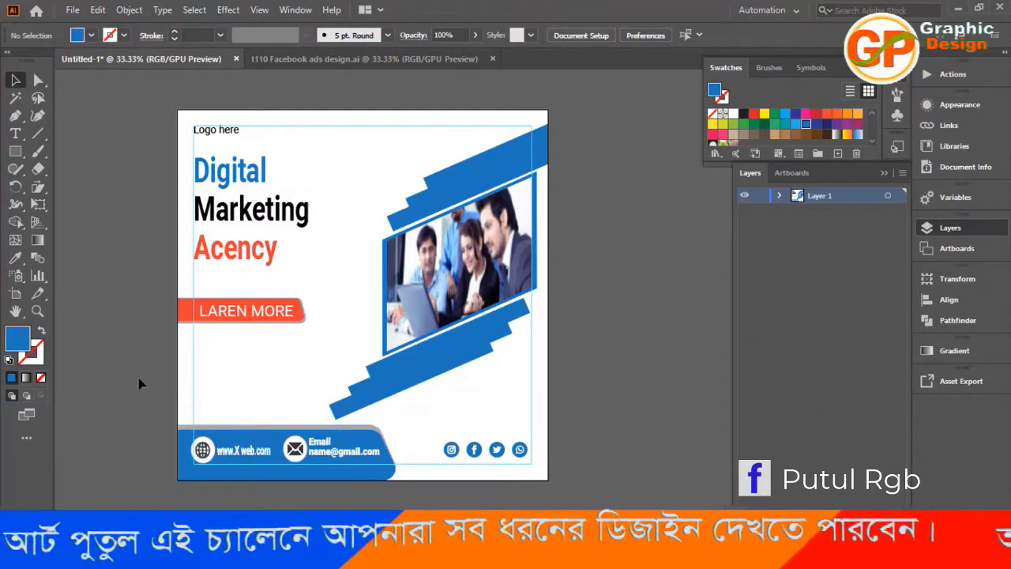
Shift the middle and lowest bands of the lower stack up and right along the slant to shorten their steps.
click(426, 381)
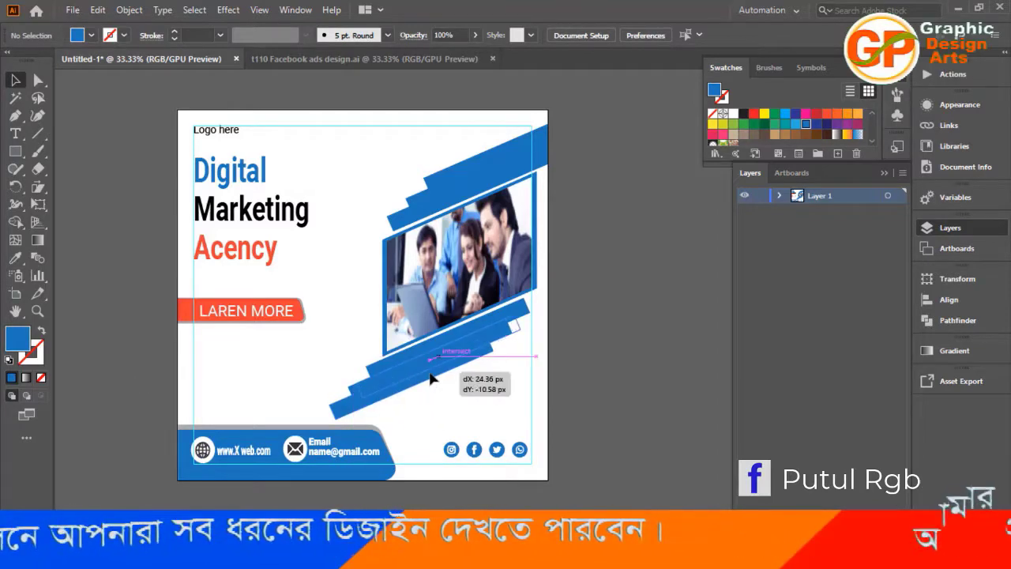
click(602, 383)
drag(423, 387, 421, 388)
click(590, 387)
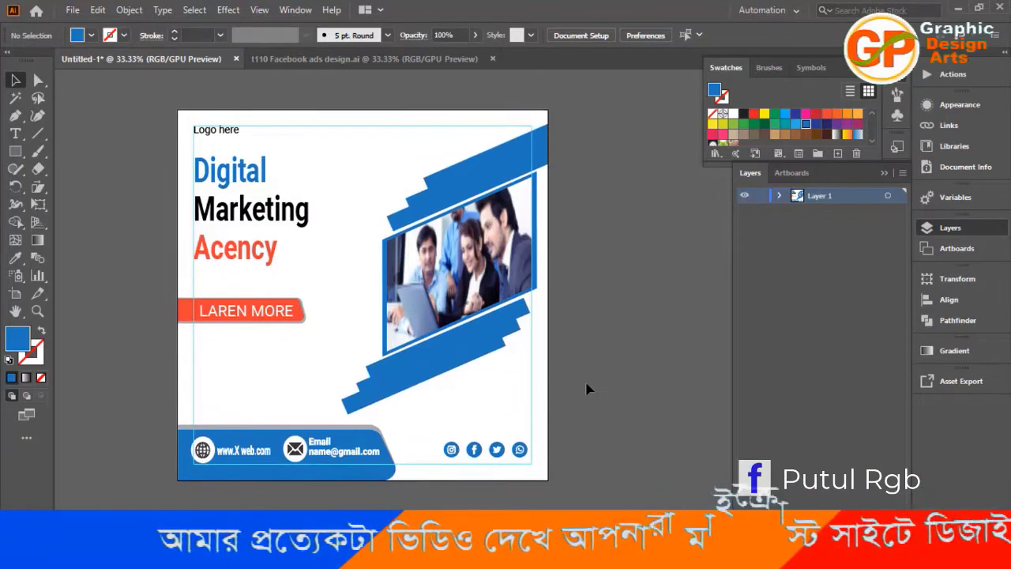
Move the row of social media icons slightly down, closer to the lower margin guide.
click(514, 450)
drag(513, 451, 515, 455)
click(565, 302)
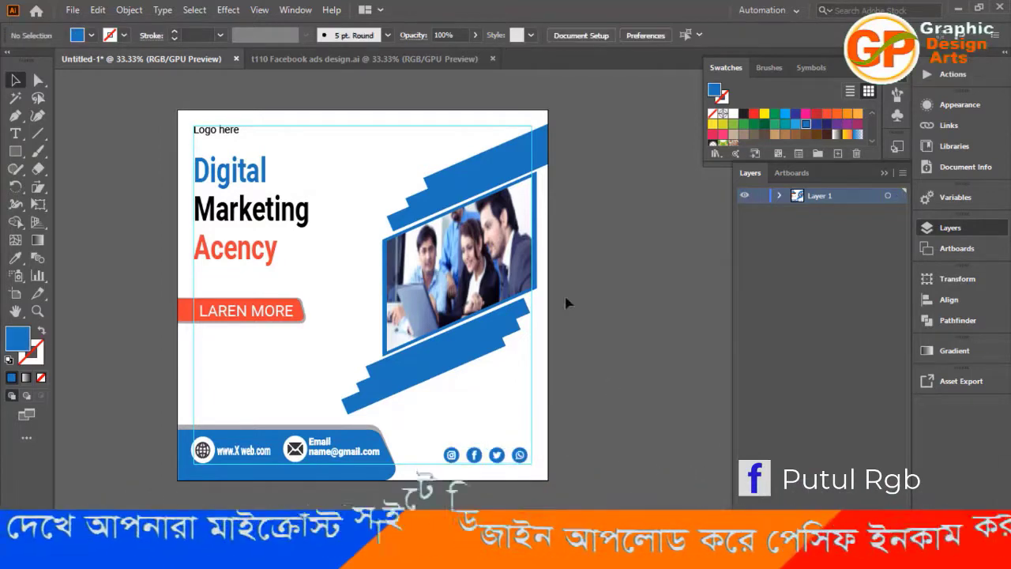
click(357, 63)
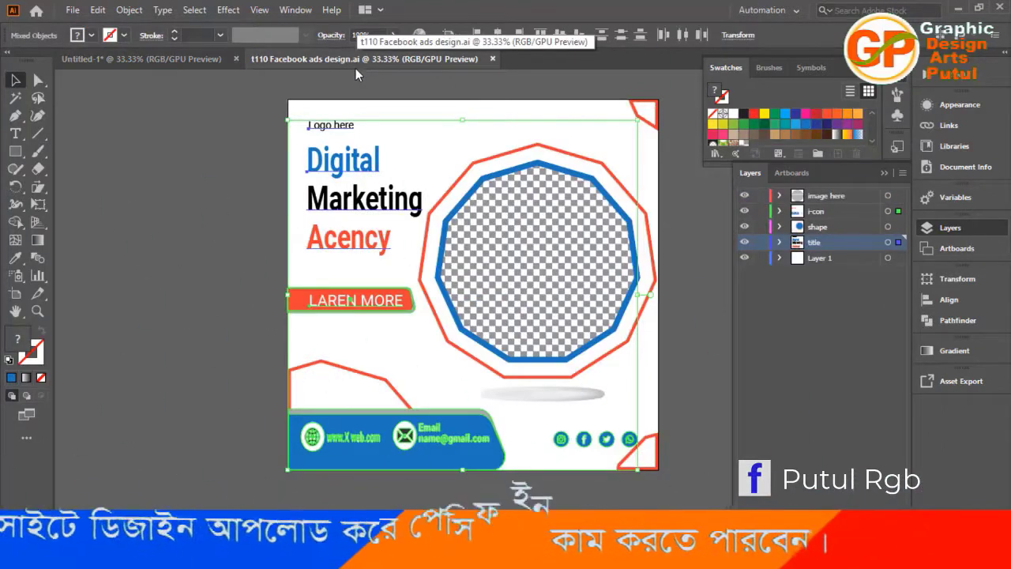
click(194, 64)
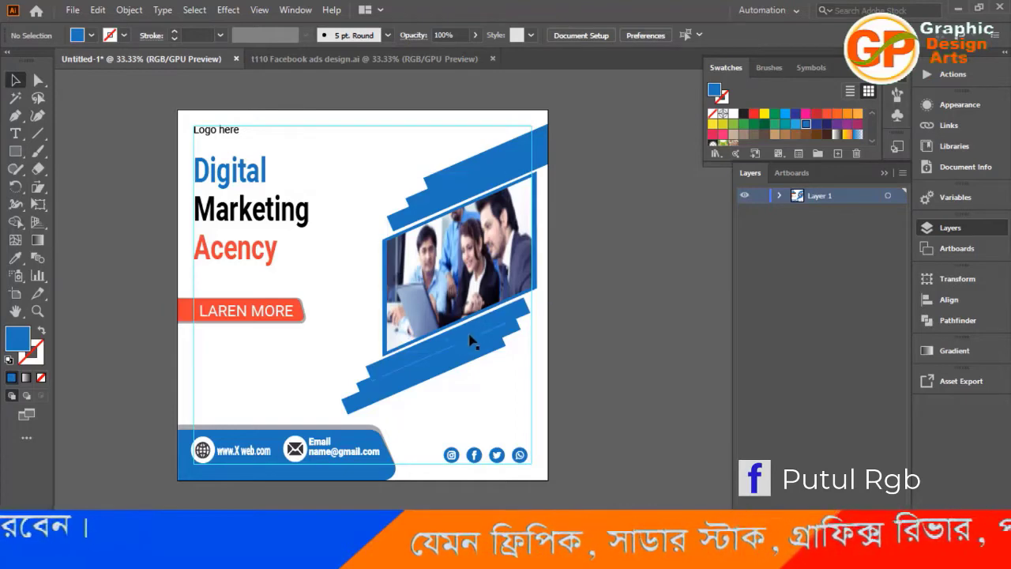
Recolor the middle band of the lower stack to a purplish blue with RGB 48, 100, 188 (#3064bc).
click(364, 391)
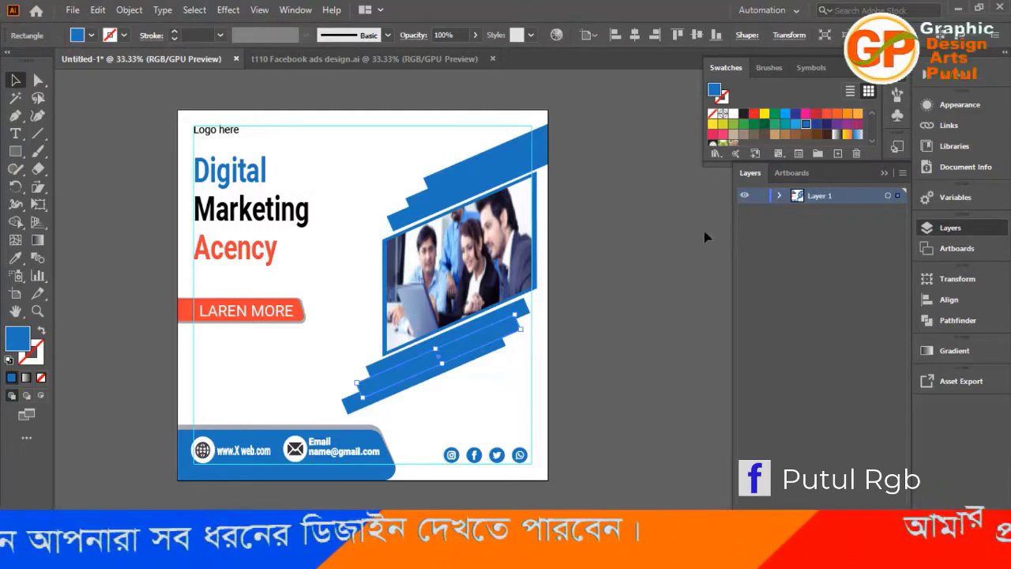
click(857, 69)
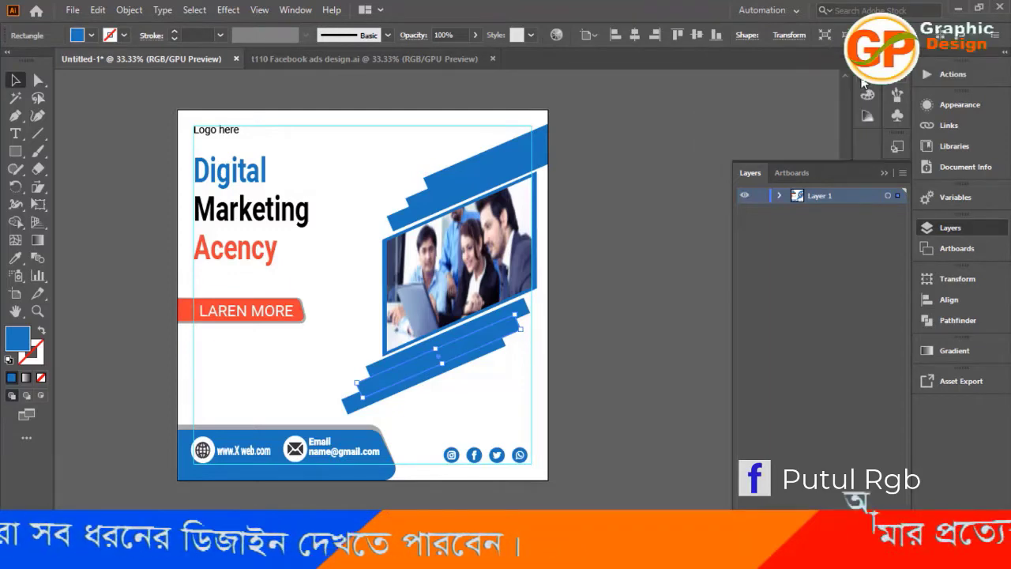
click(861, 79)
click(860, 78)
click(865, 95)
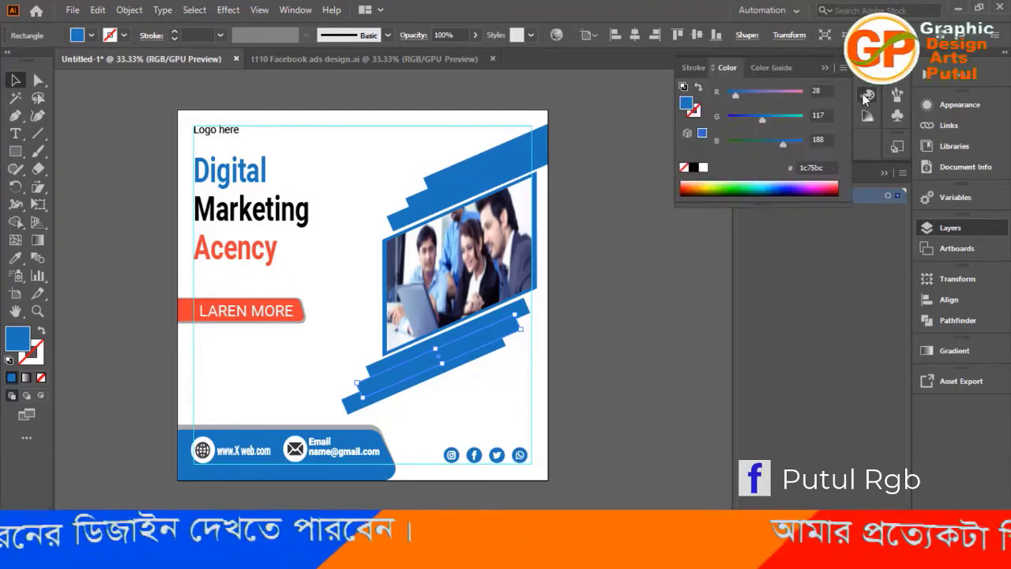
drag(763, 119, 755, 120)
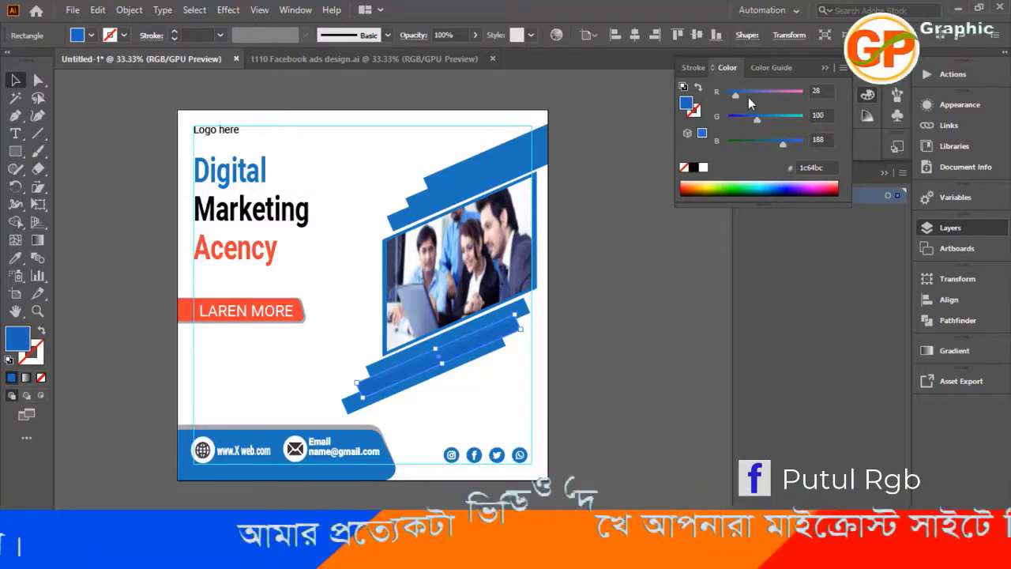
drag(758, 119, 755, 118)
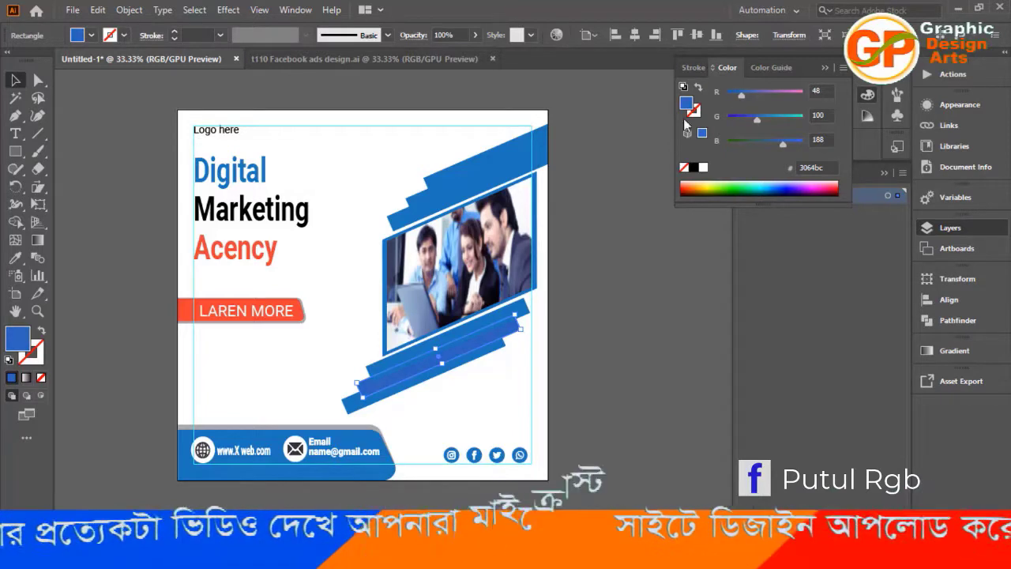
click(624, 261)
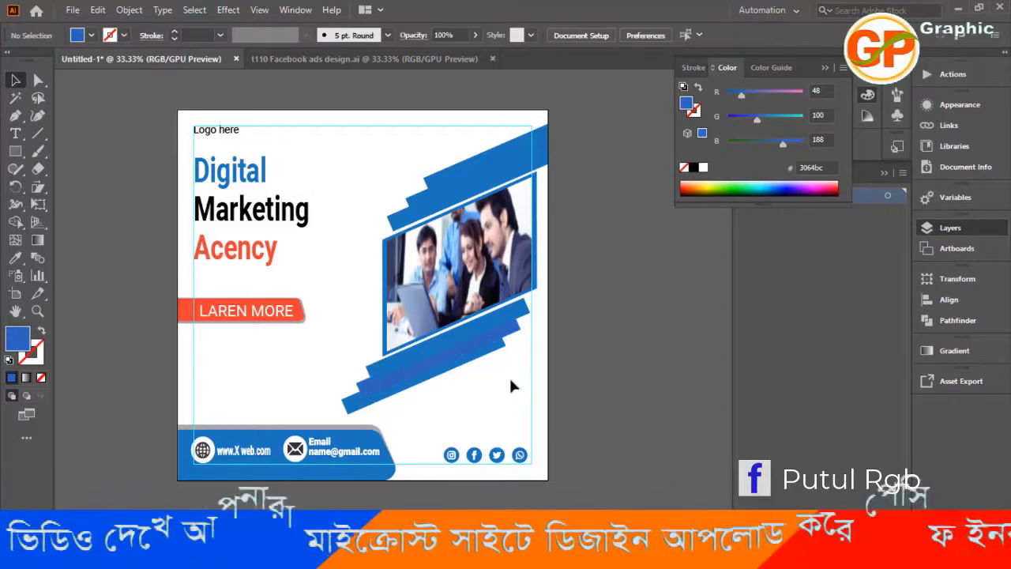
Recolor the lowest band of the lower stack to a deeper blue with RGB 28, 80, 188 (#1c50bc).
click(487, 359)
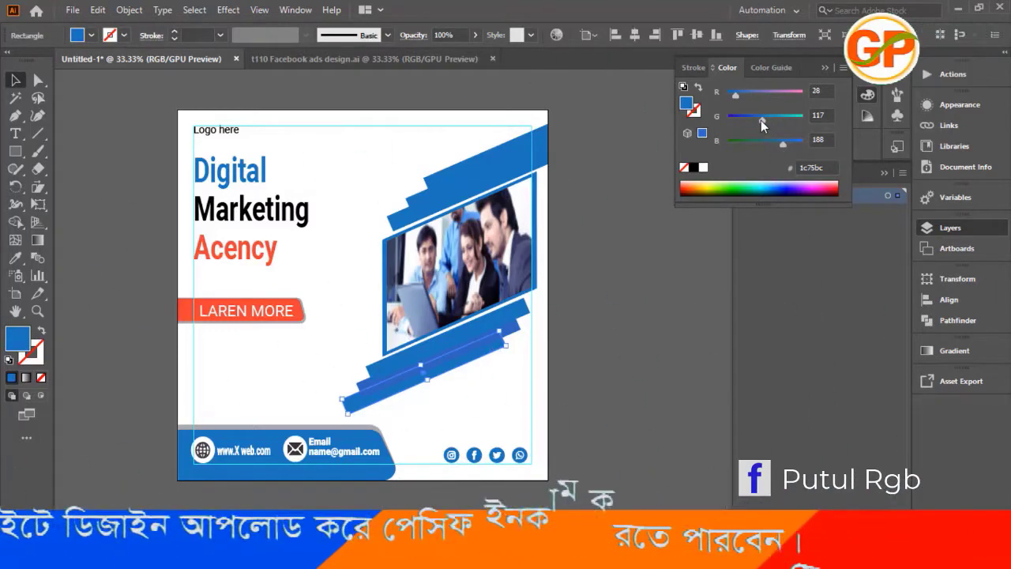
drag(760, 120, 750, 122)
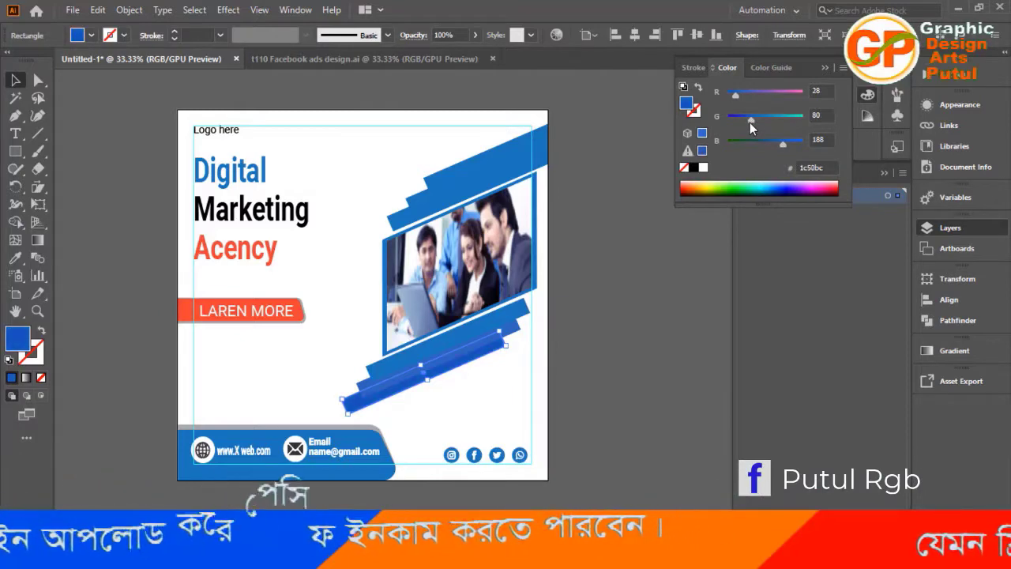
click(646, 318)
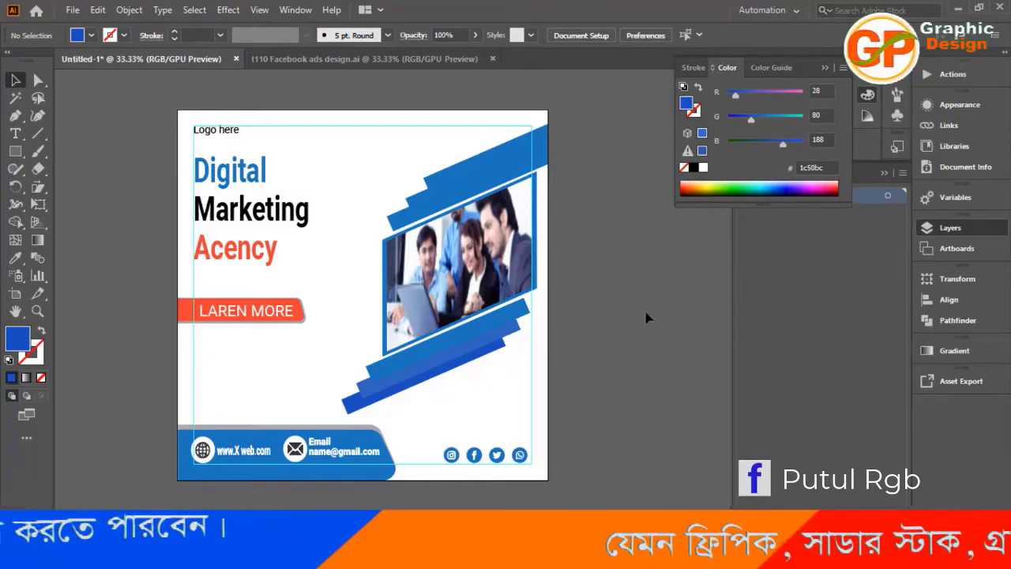
Save the document as an Adobe Illustrator file named t113 Facebook ads design in New folder (2).
key(ctrl+s)
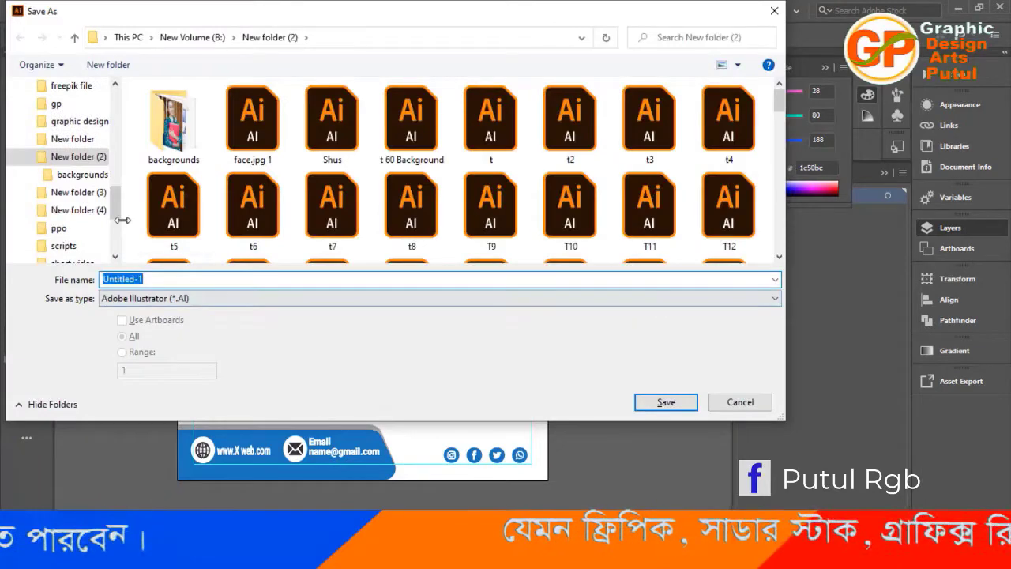
scroll(411, 225, down, 12)
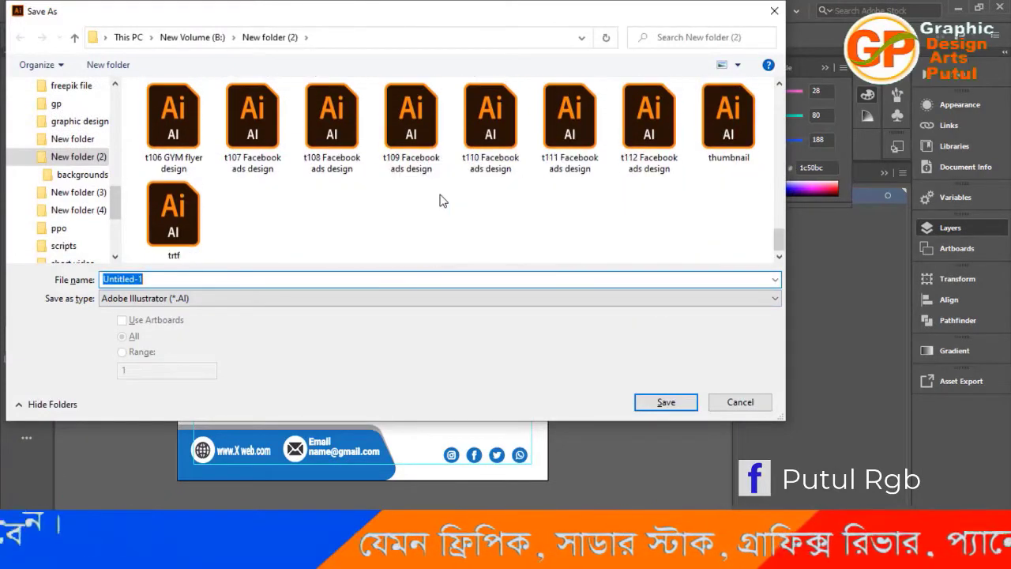
click(638, 141)
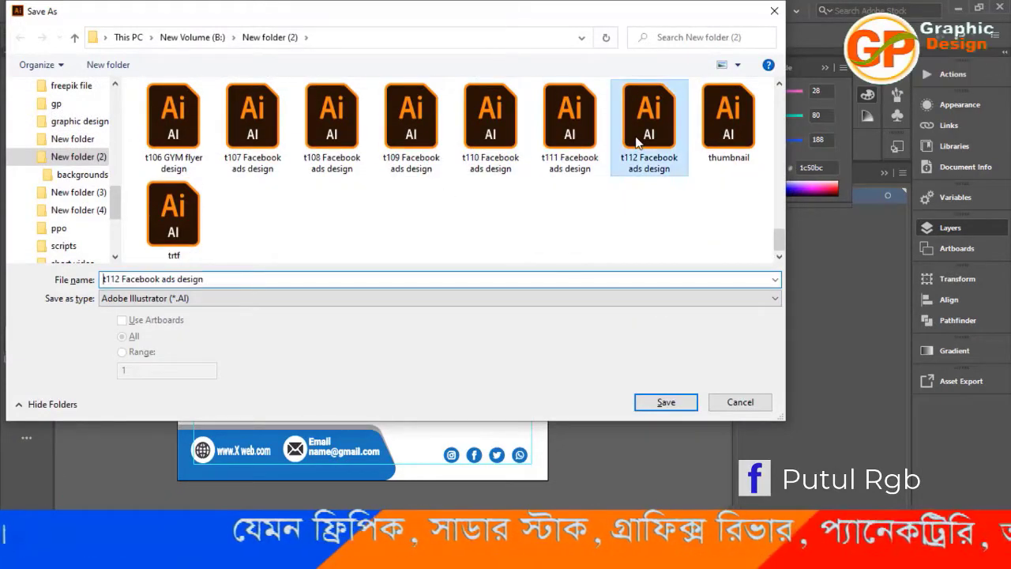
click(122, 278)
click(121, 279)
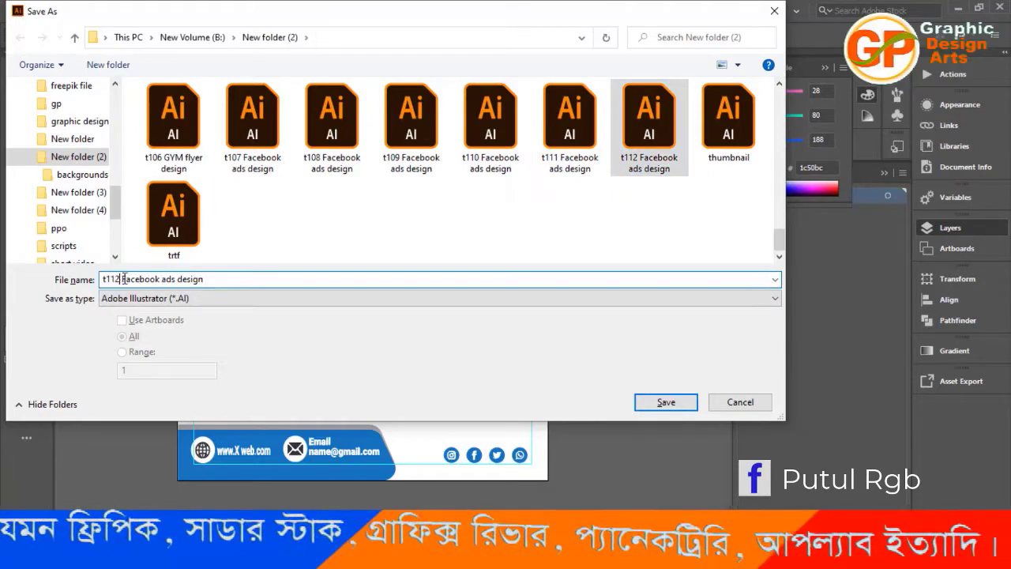
key(BackSpace)
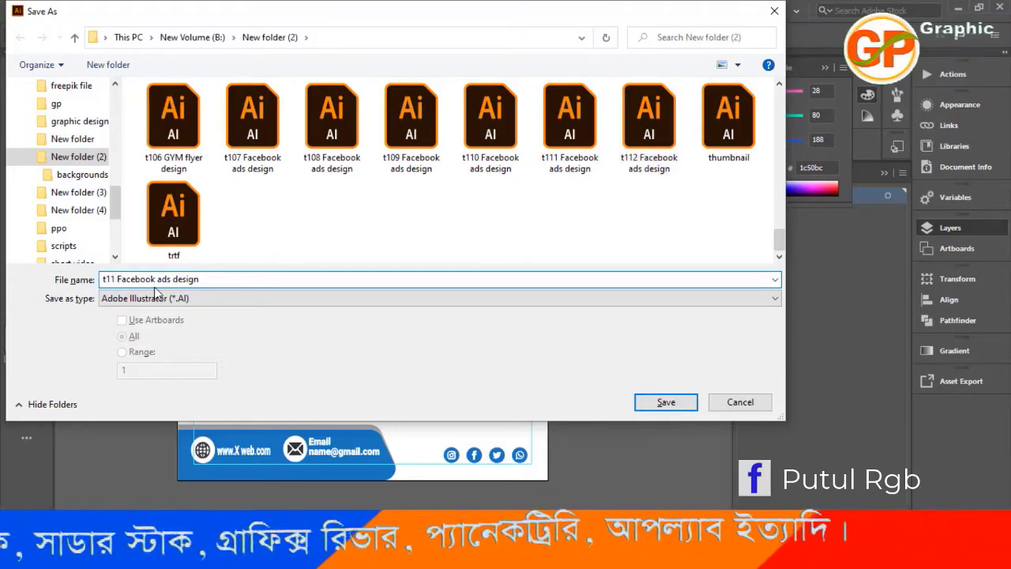
text(3)
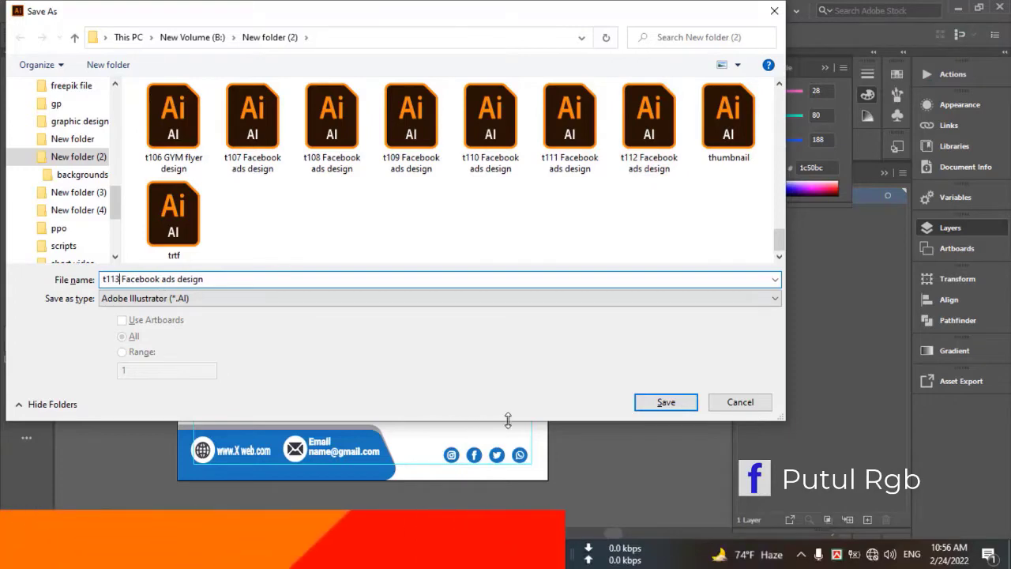
click(672, 405)
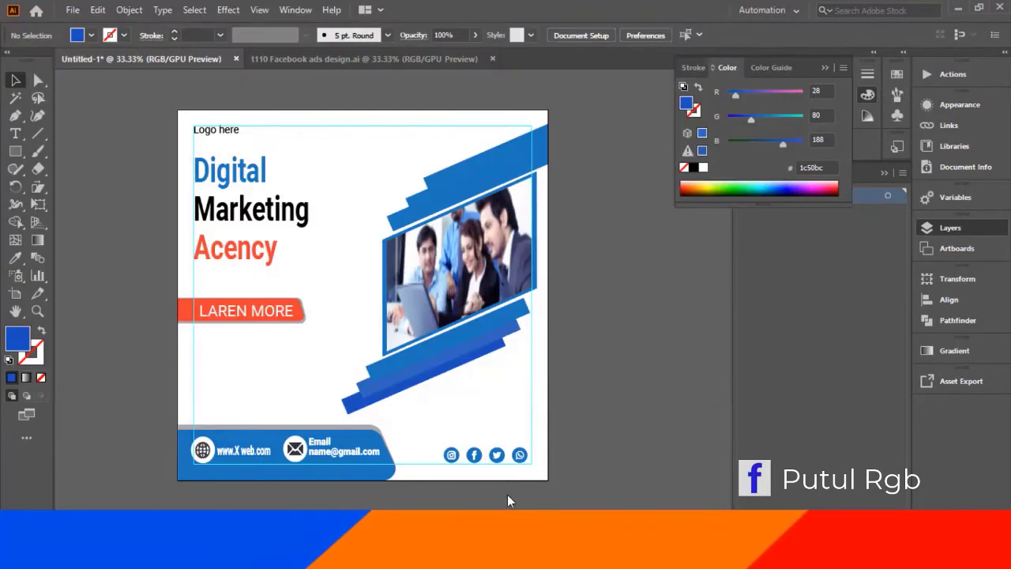
click(571, 483)
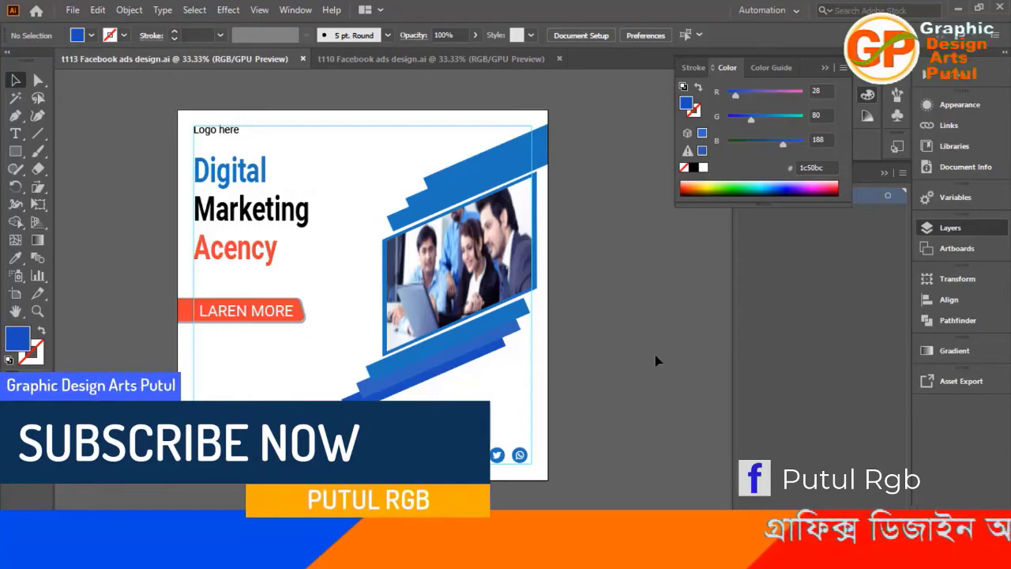
Recolor the topmost band of the upper stack with the deep blue #1c50bc sampled from the lower stack's lowest band.
click(453, 177)
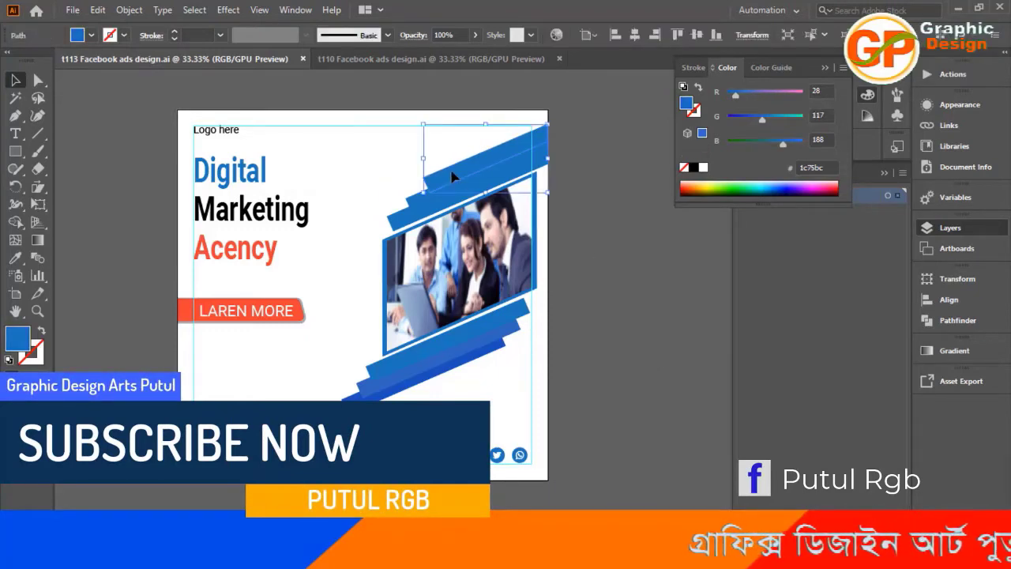
key(i)
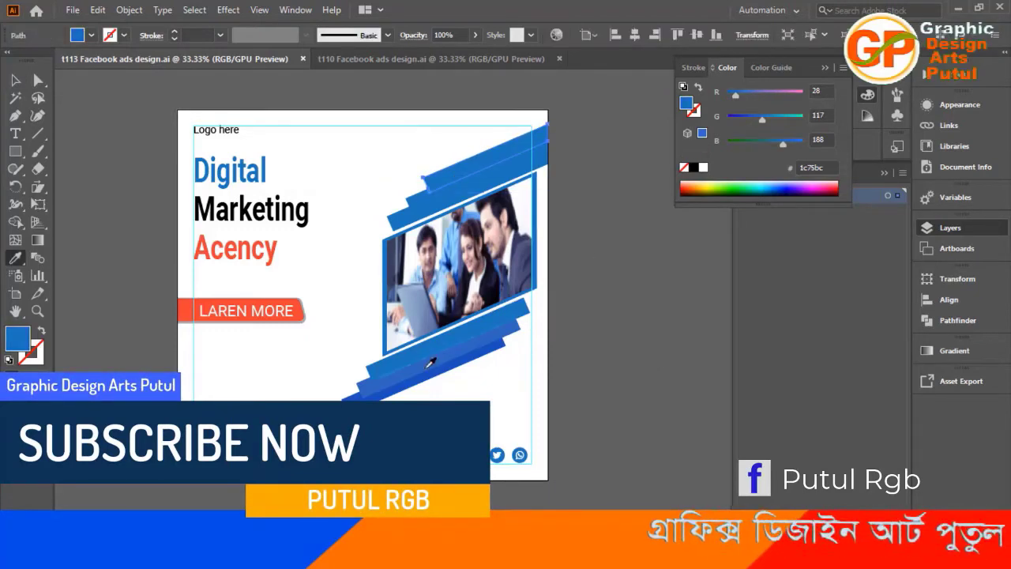
click(362, 399)
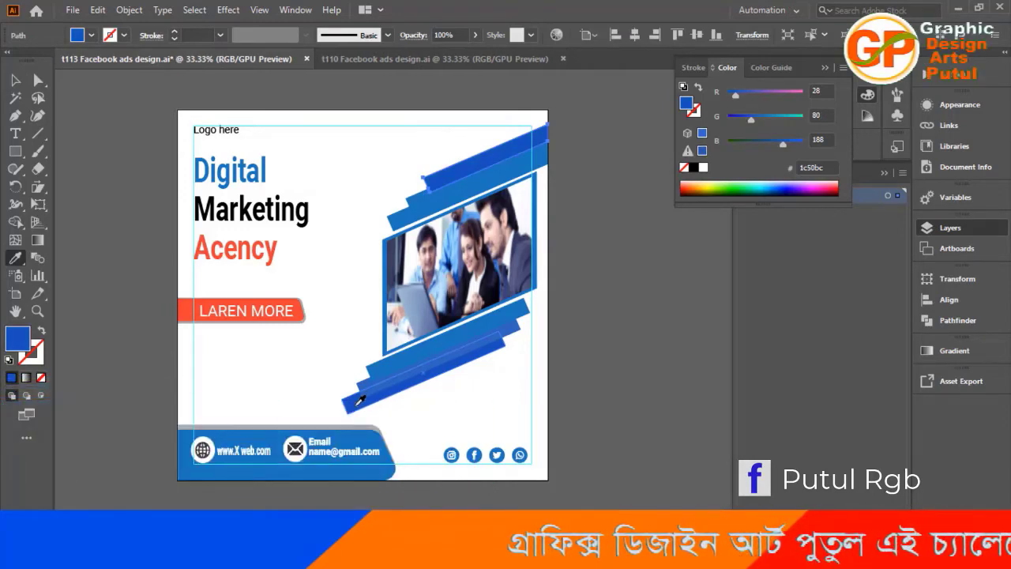
key(v)
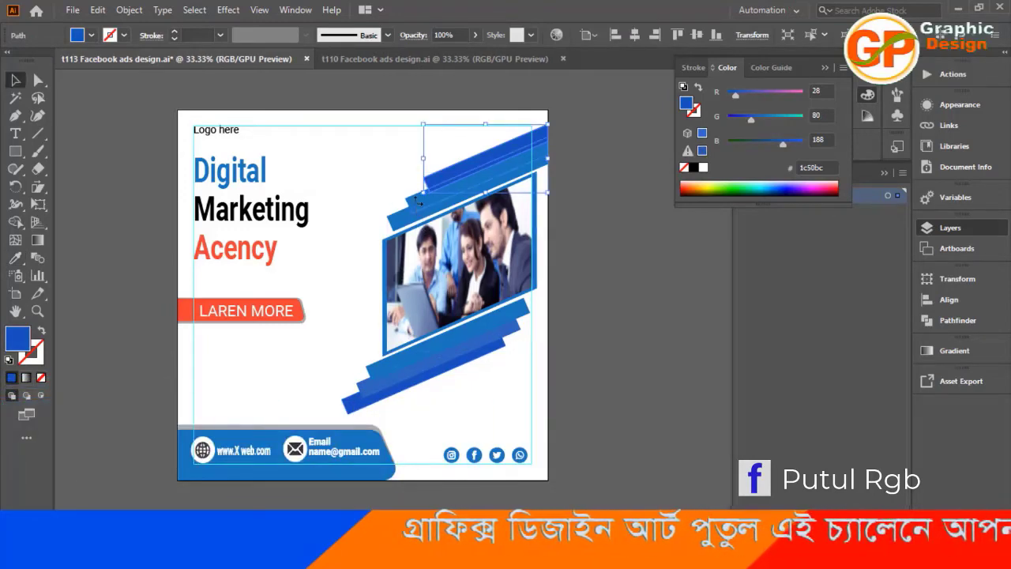
Recolor the middle band of the upper stack with the purplish blue #3064bc sampled from the lower stack's middle band.
drag(416, 201, 411, 206)
key(i)
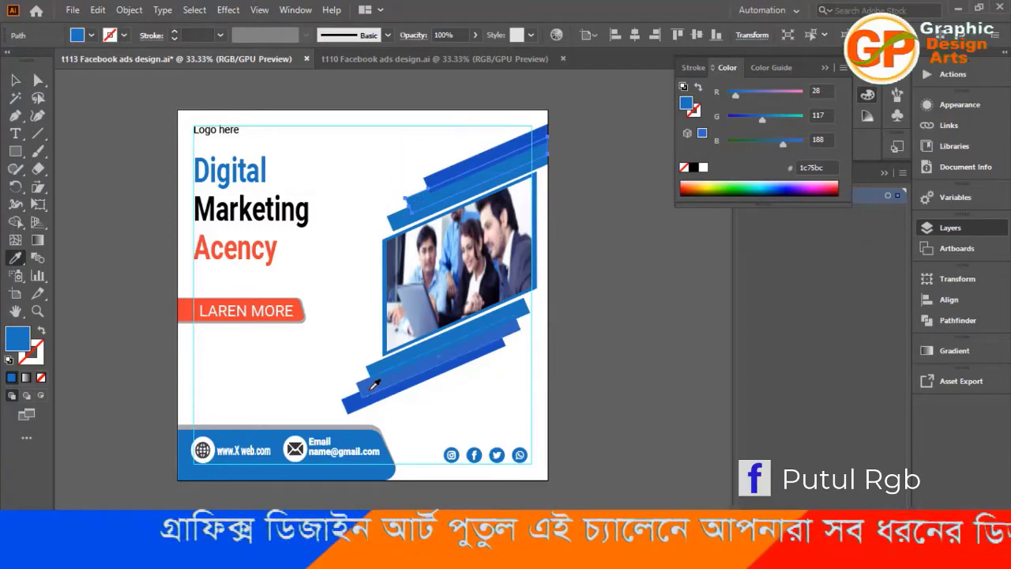
click(375, 384)
key(v)
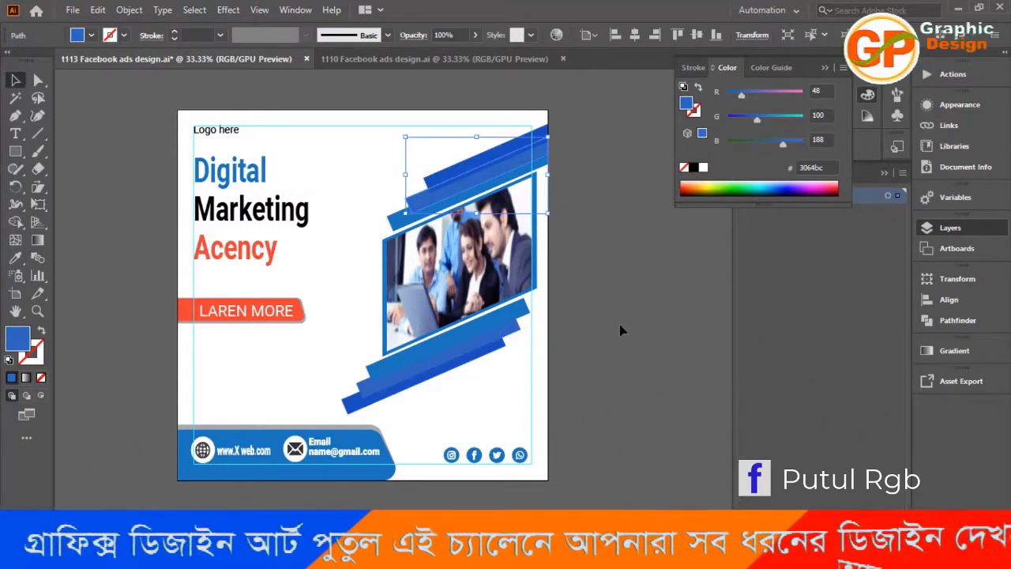
click(619, 332)
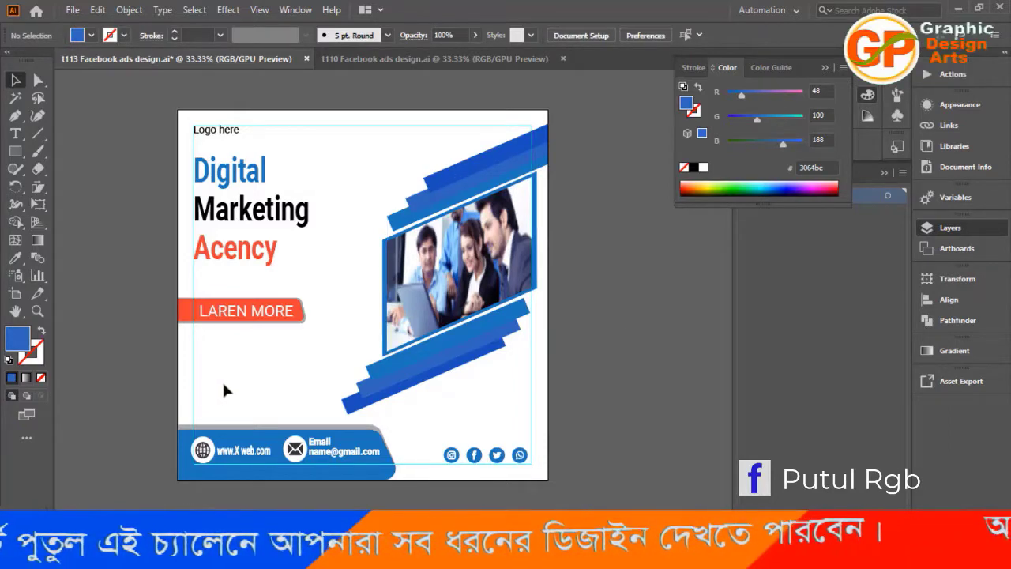
Recolor the gray shape behind the contact bar with the deep blue #1c50bc sampled from the lower stack's lowest band.
key(a)
click(245, 427)
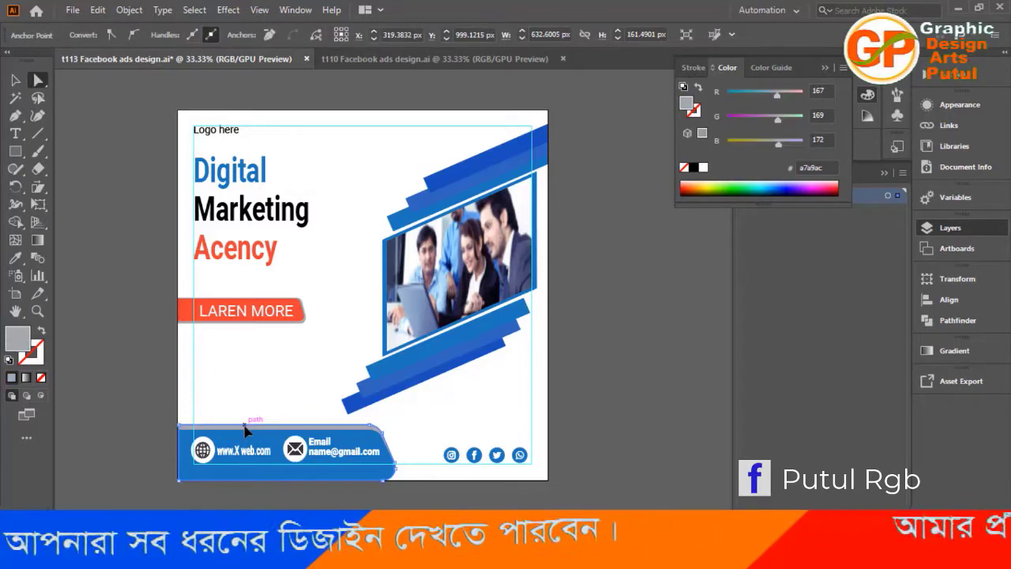
key(i)
click(351, 403)
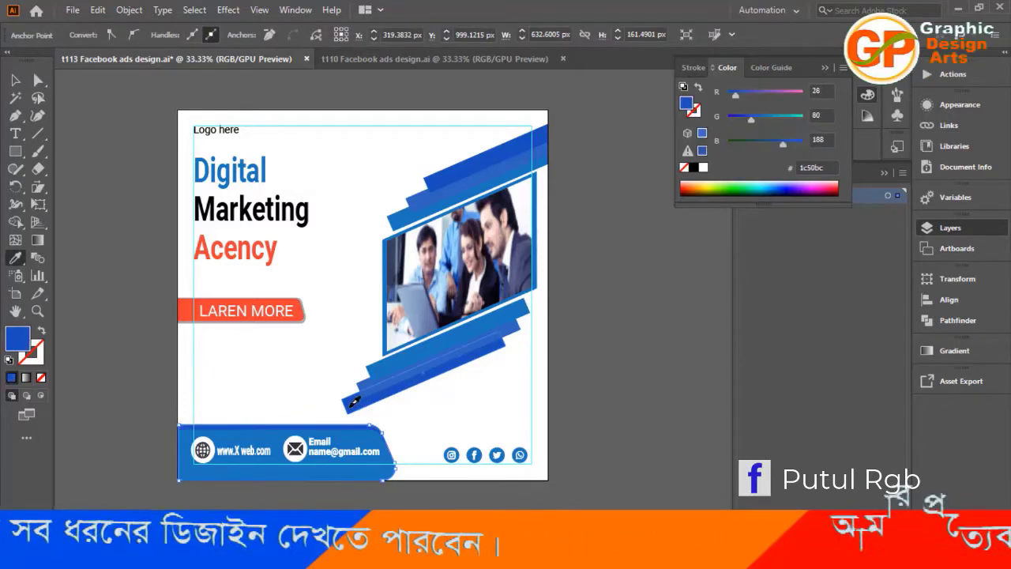
key(v)
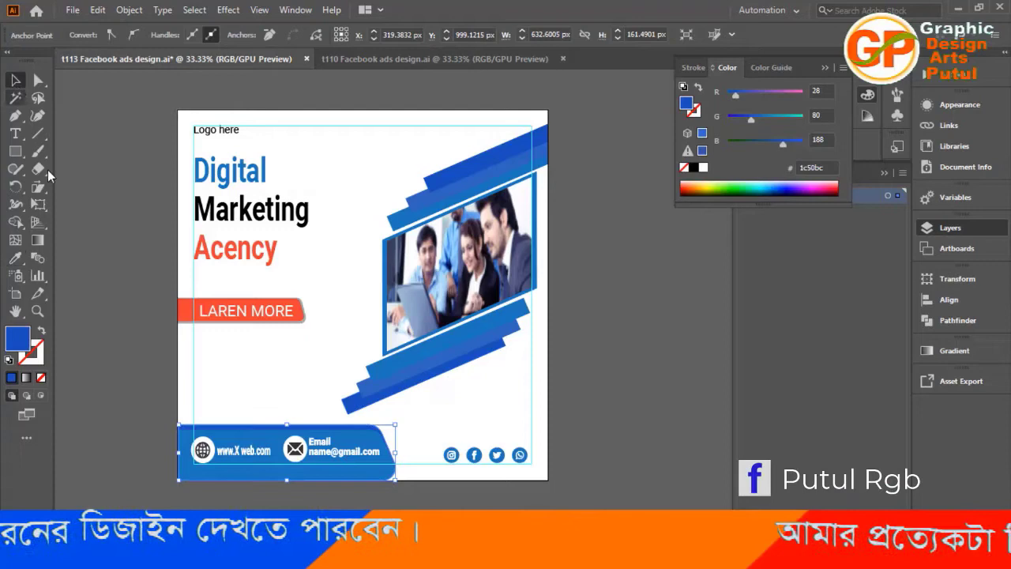
click(116, 292)
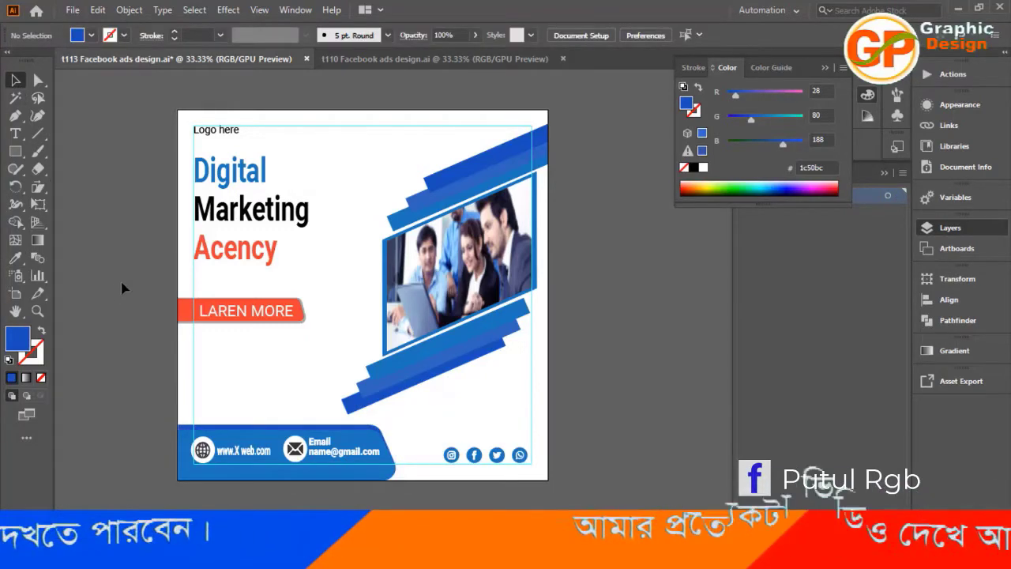
Recolor the headline word "Acency" with the deep blue #1c50bc sampled from the lower stack's lowest band.
click(269, 252)
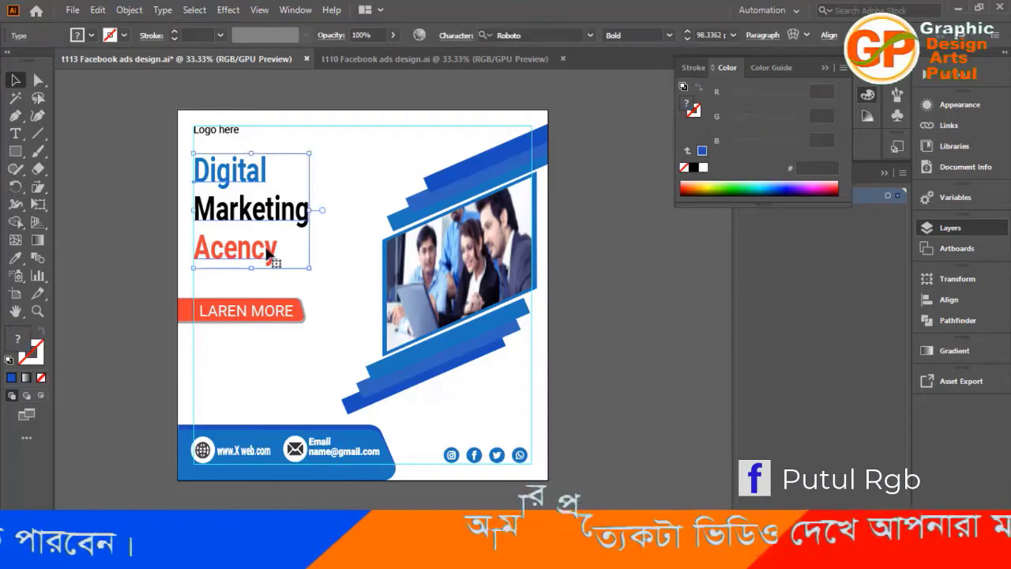
double_click(268, 251)
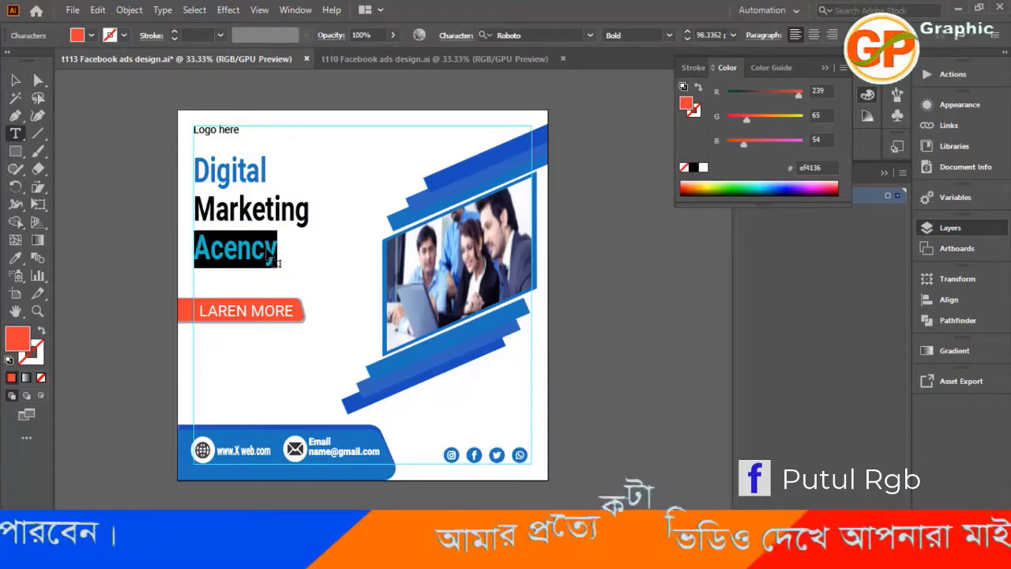
click(15, 259)
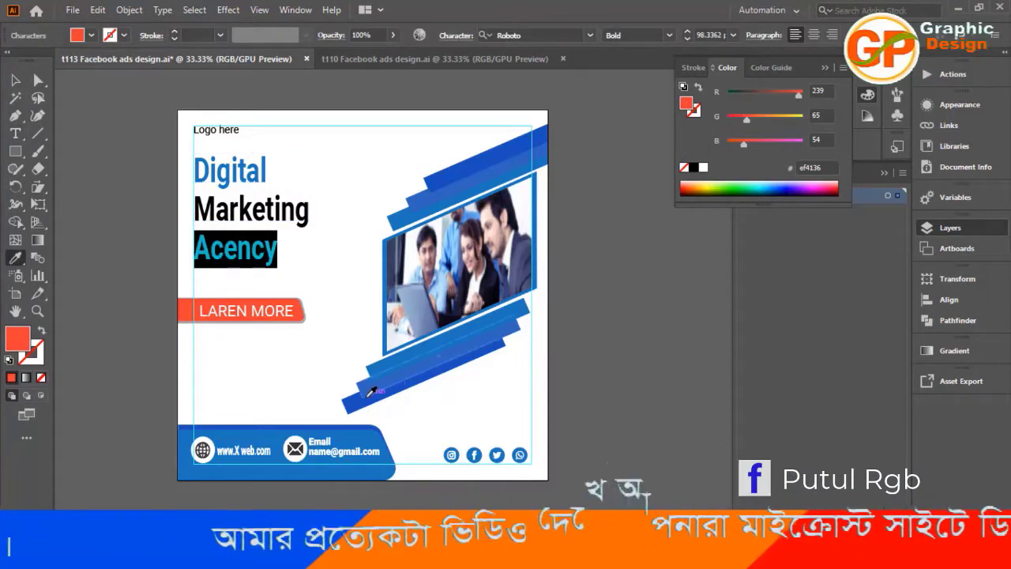
click(353, 403)
click(16, 80)
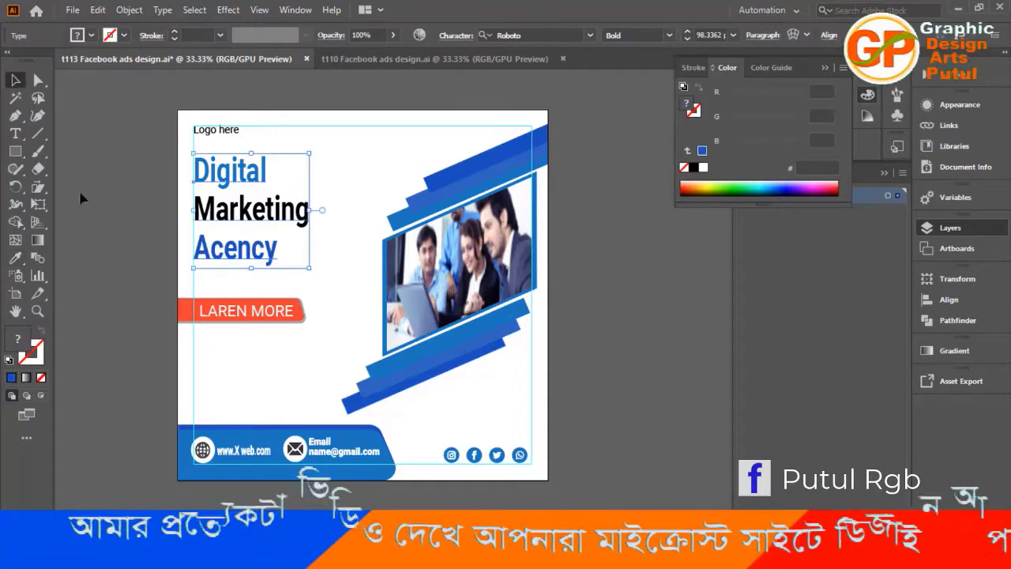
click(140, 282)
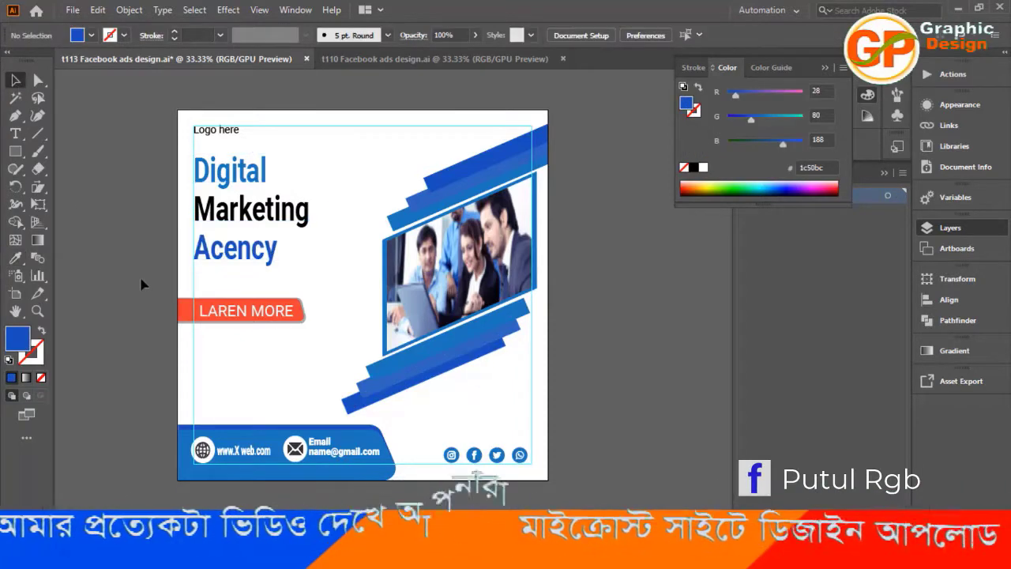
Recolor the red LAREN MORE button shape with the blue #1c75bc sampled from the lower stack's uppermost band.
key(a)
click(187, 316)
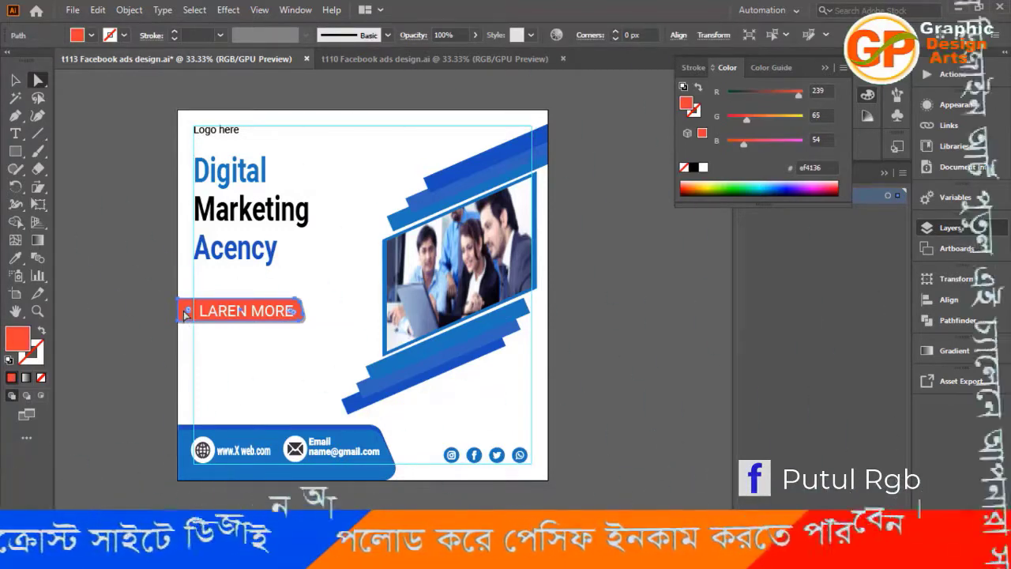
key(i)
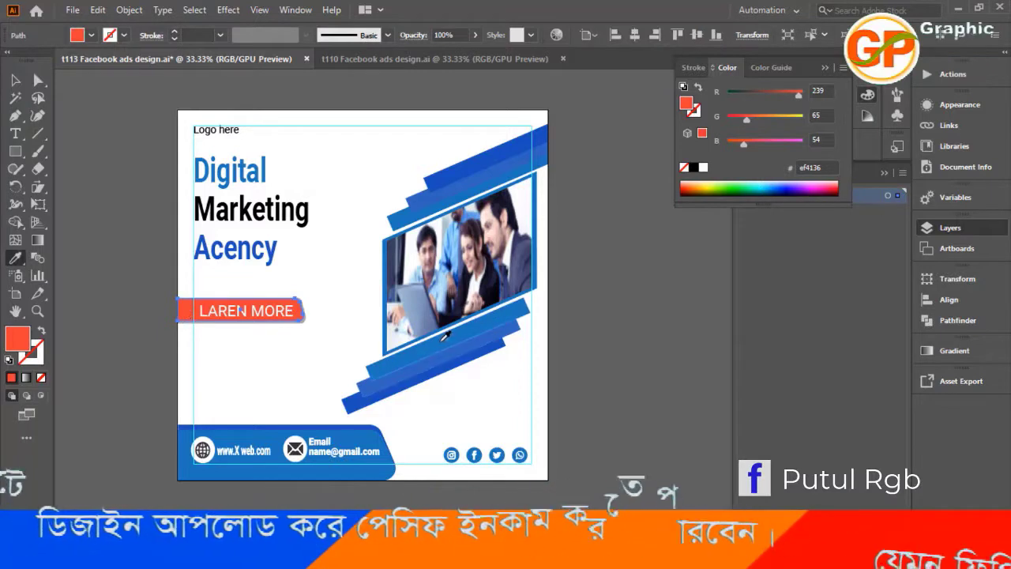
click(445, 337)
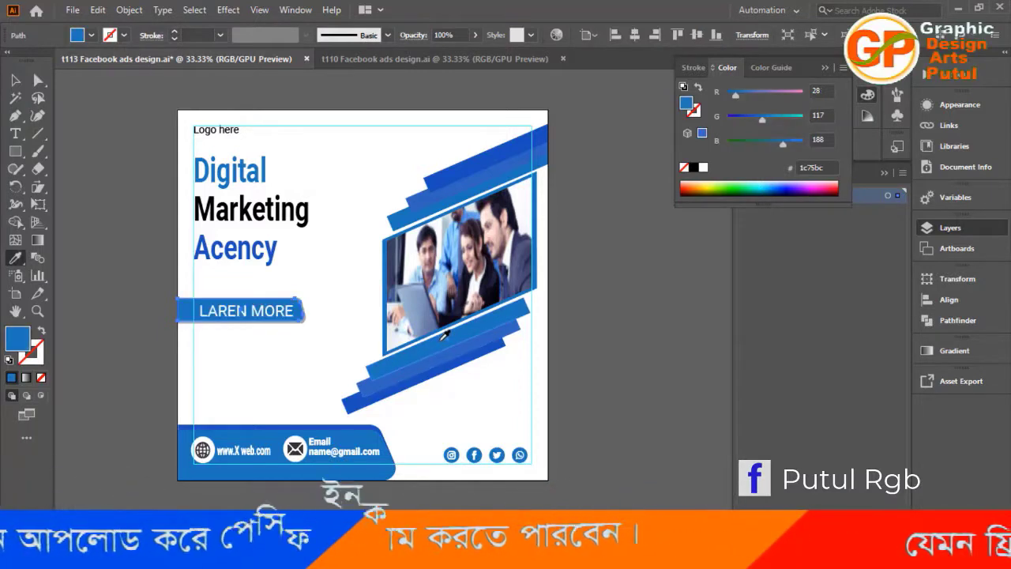
key(a)
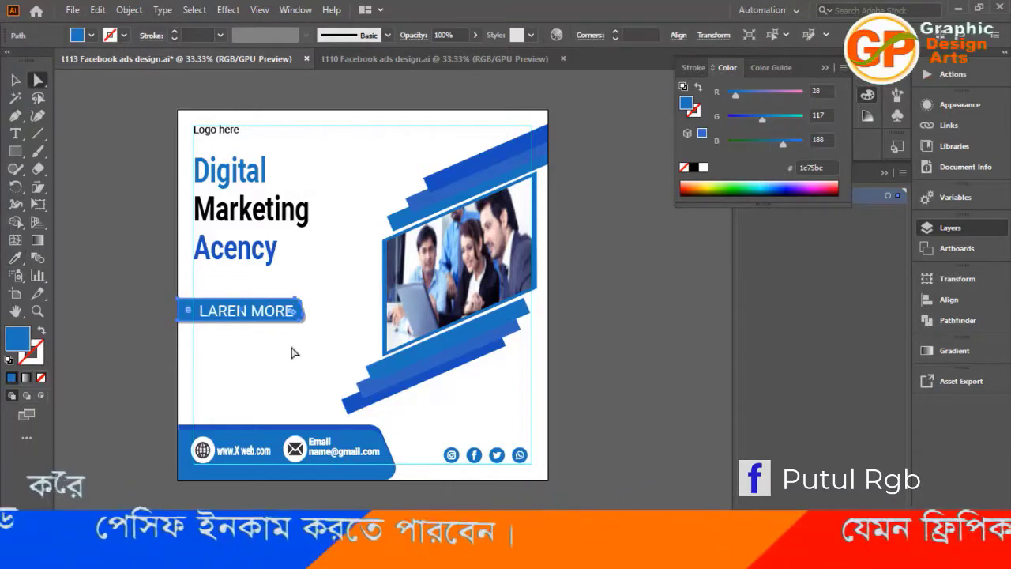
click(245, 353)
Recolor the gray shape behind the LAREN MORE button with the deep blue #1c50bc sampled from the lower stack's lowest band.
scroll(273, 363, down, 3)
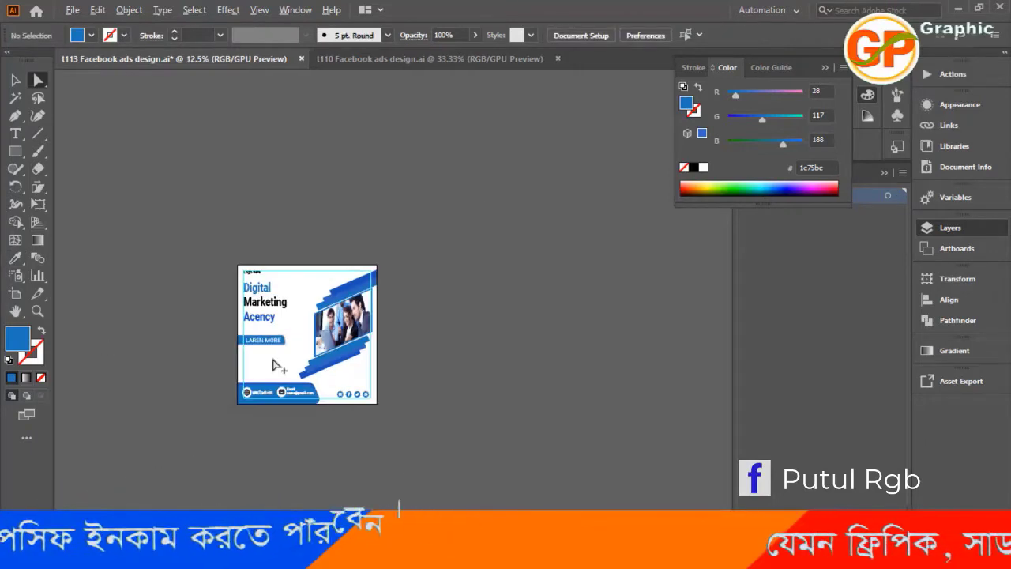
scroll(273, 363, up, 6)
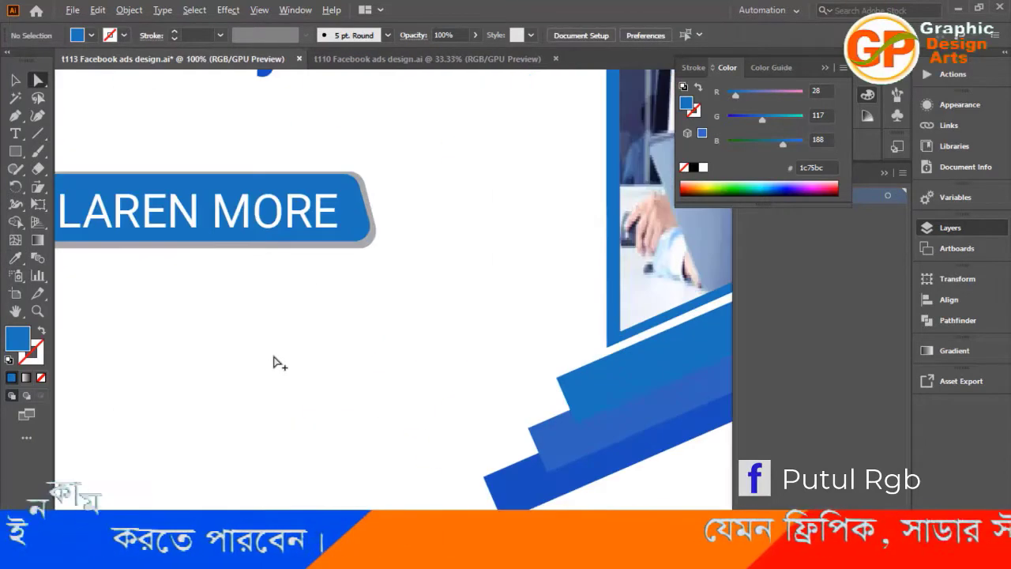
click(308, 248)
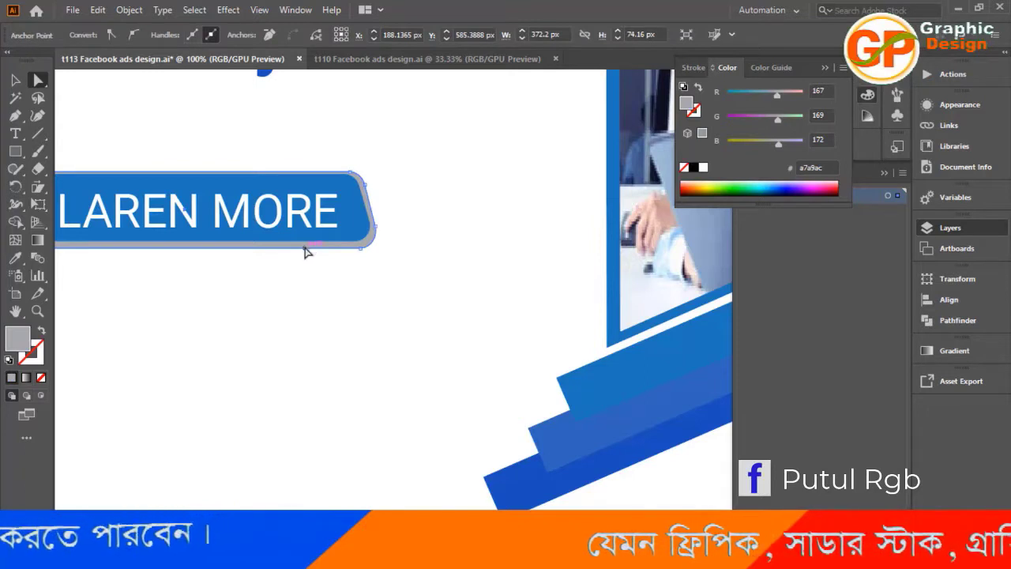
key(i)
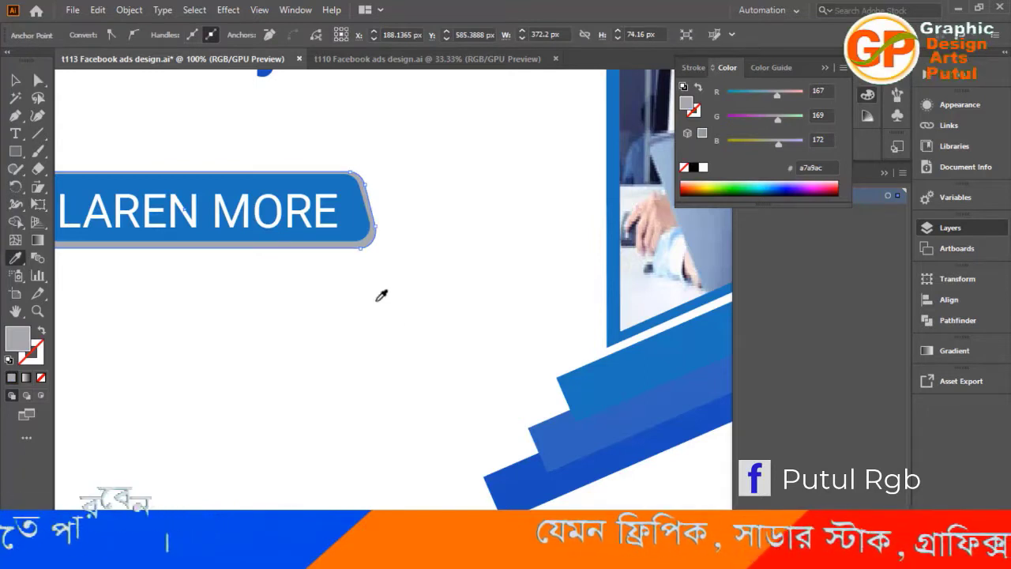
click(500, 481)
click(15, 80)
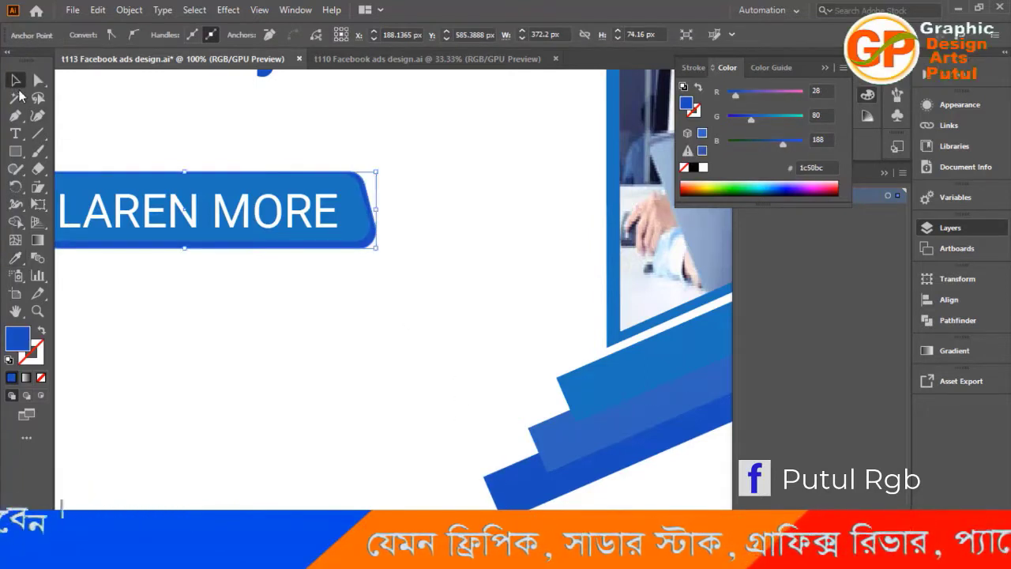
scroll(269, 389, down, 3)
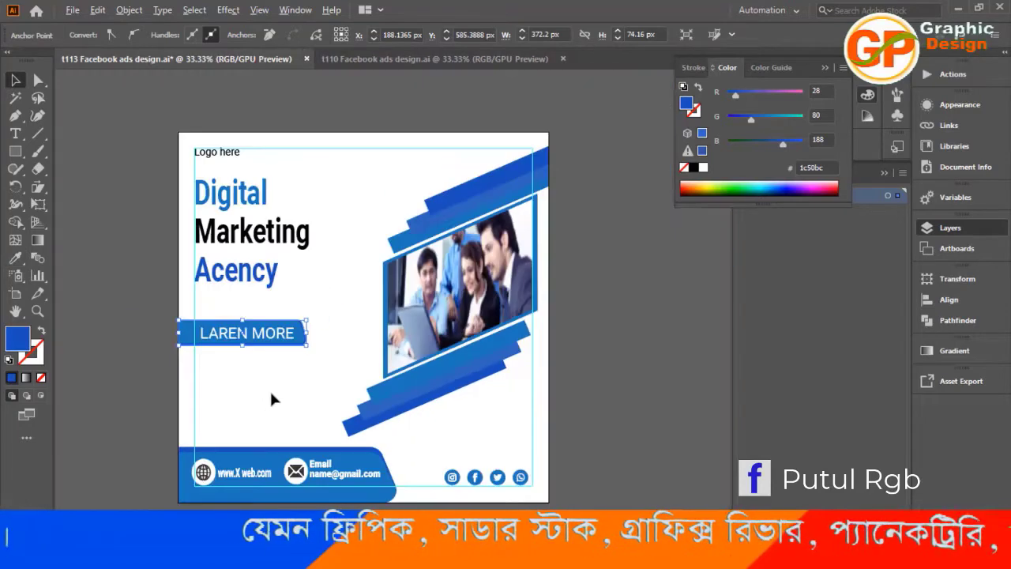
click(612, 288)
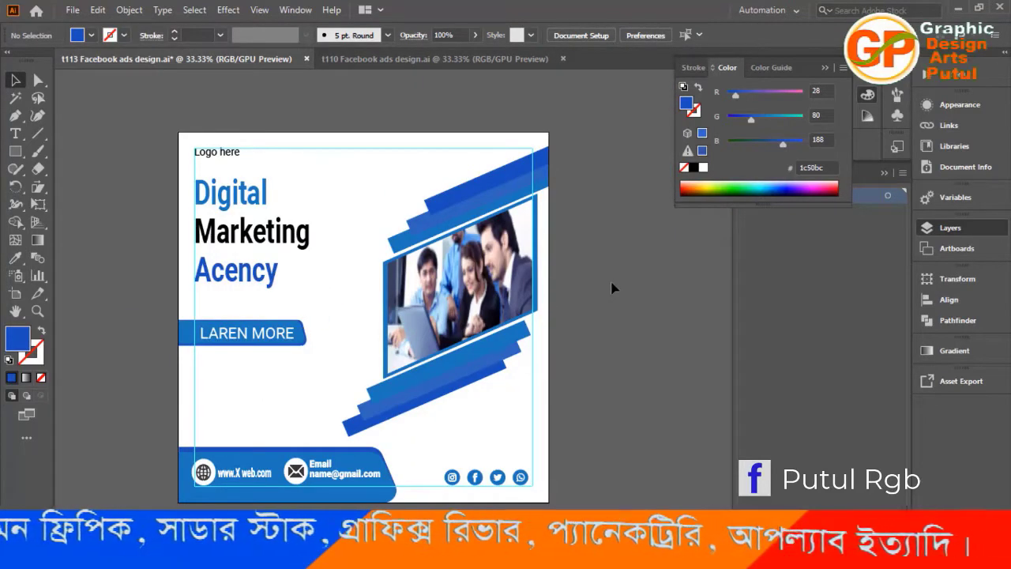
Save the ad and close the other open document, t110 Facebook ads design.ai.
key(ctrl+s)
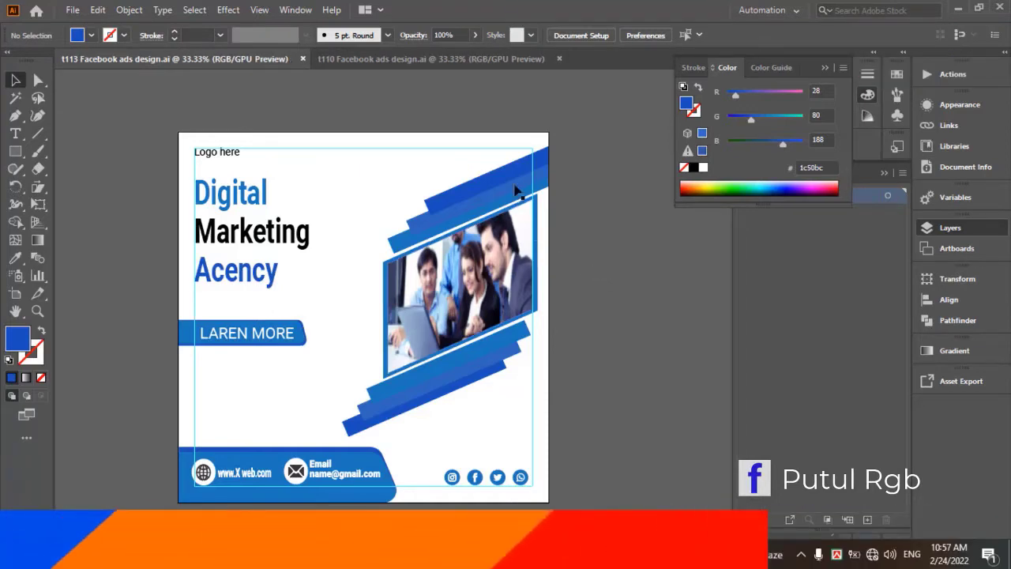
click(559, 59)
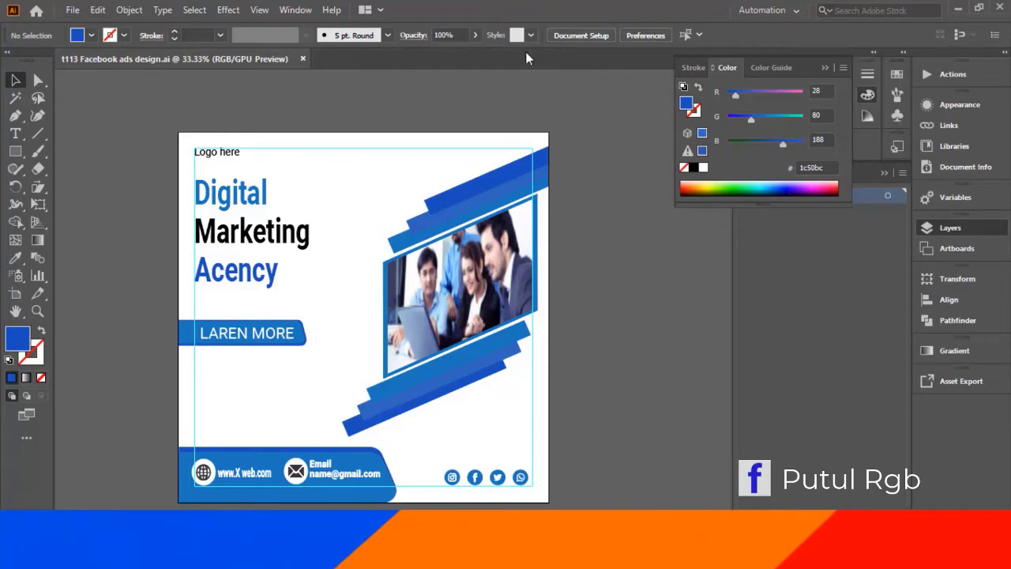
click(79, 10)
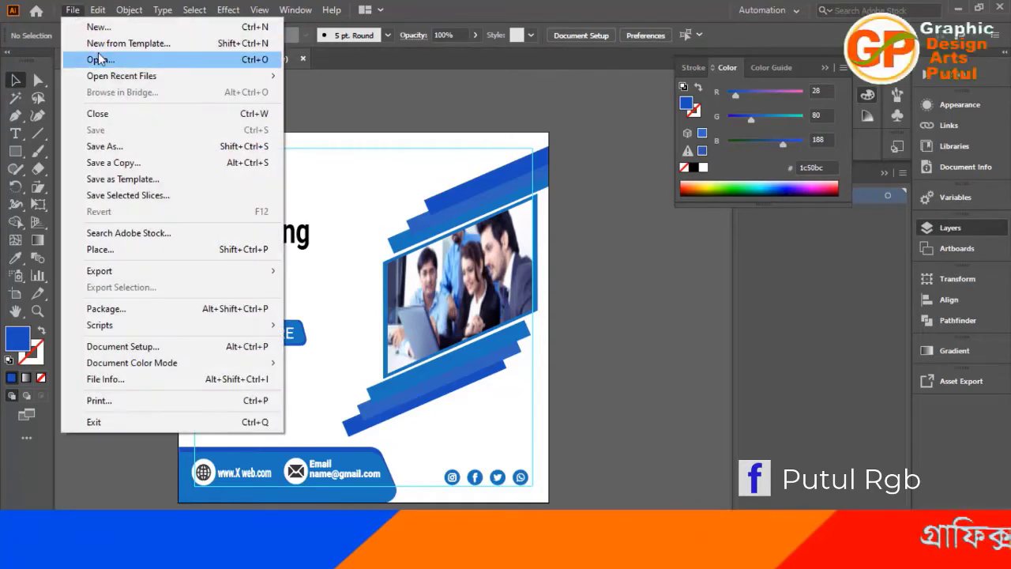
click(338, 87)
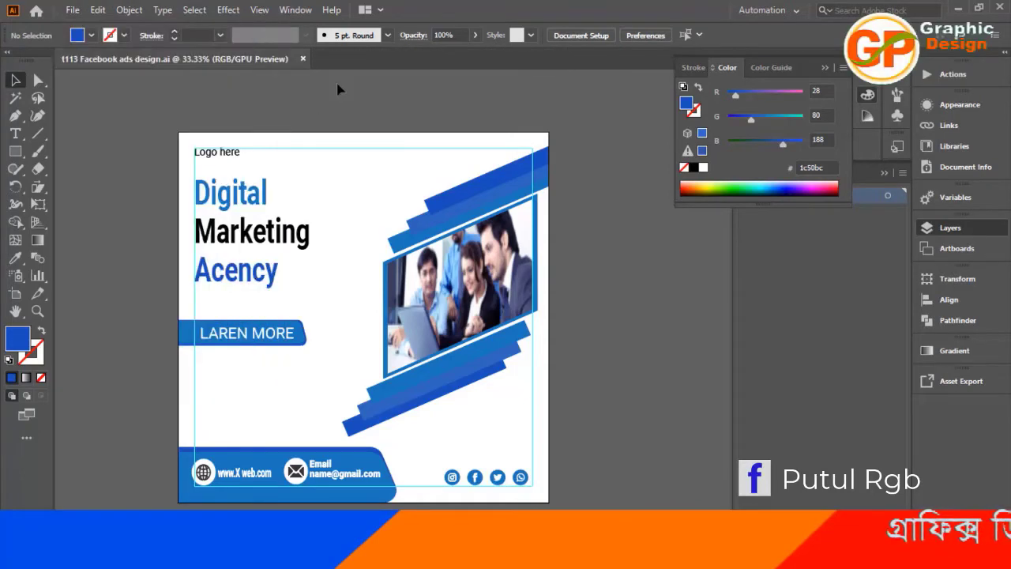
Draw a small deep blue square of about 15 px on the empty canvas just right of the artboard.
click(13, 152)
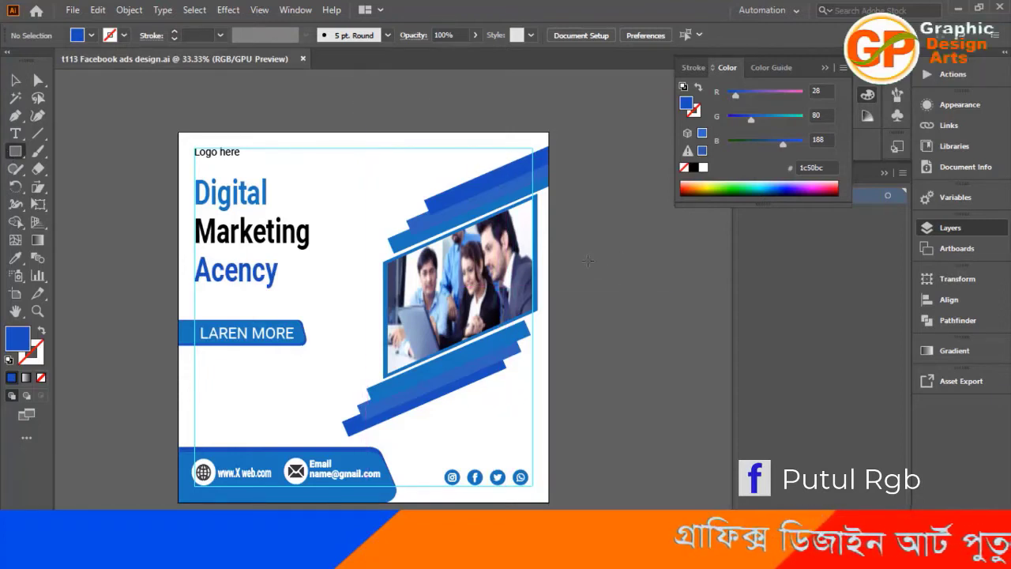
drag(588, 261, 592, 265)
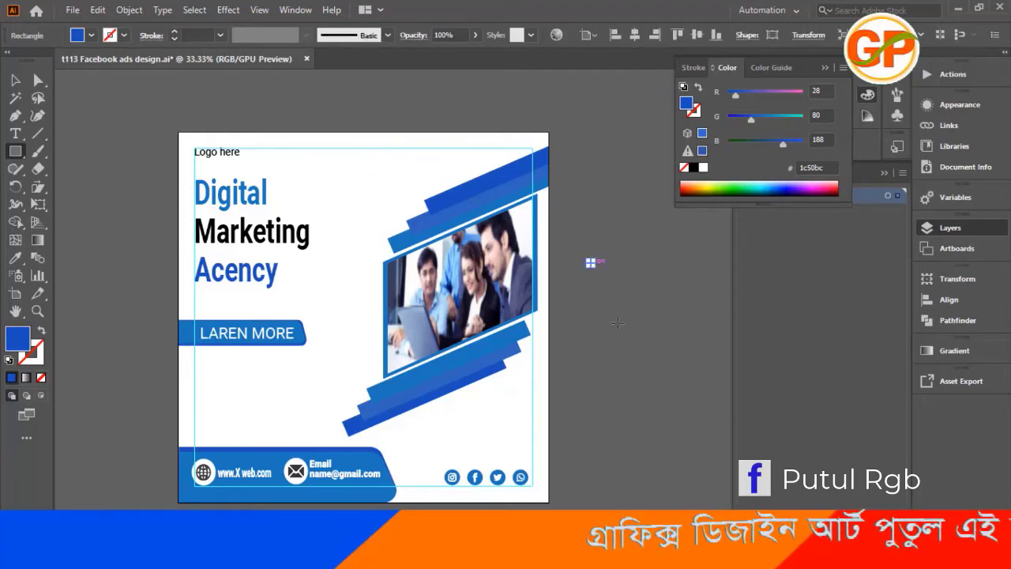
click(14, 80)
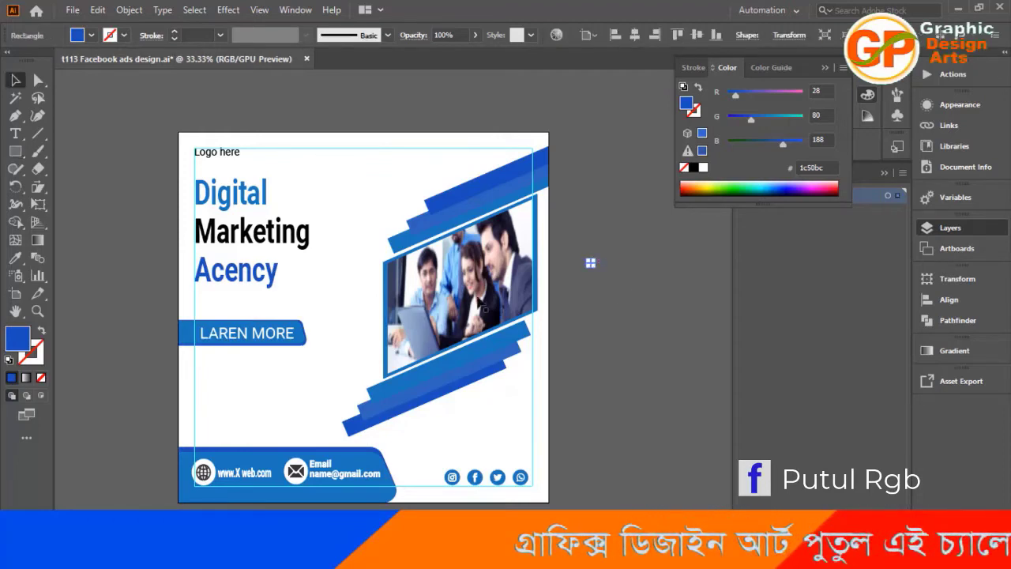
click(579, 308)
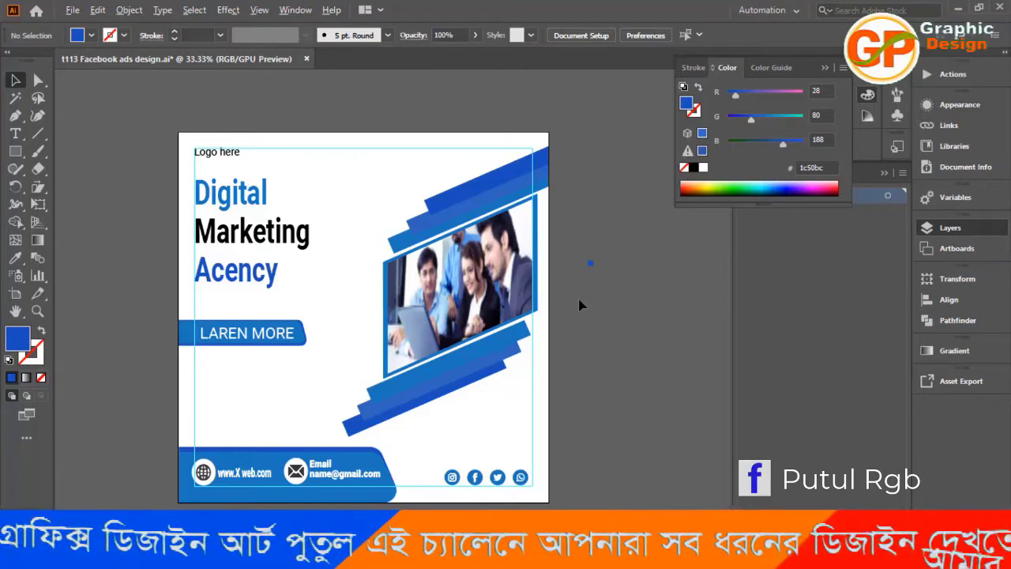
Duplicate the small blue square horizontally to its right, spacing the pair so that together they span about 129 px.
scroll(614, 317, up, 5)
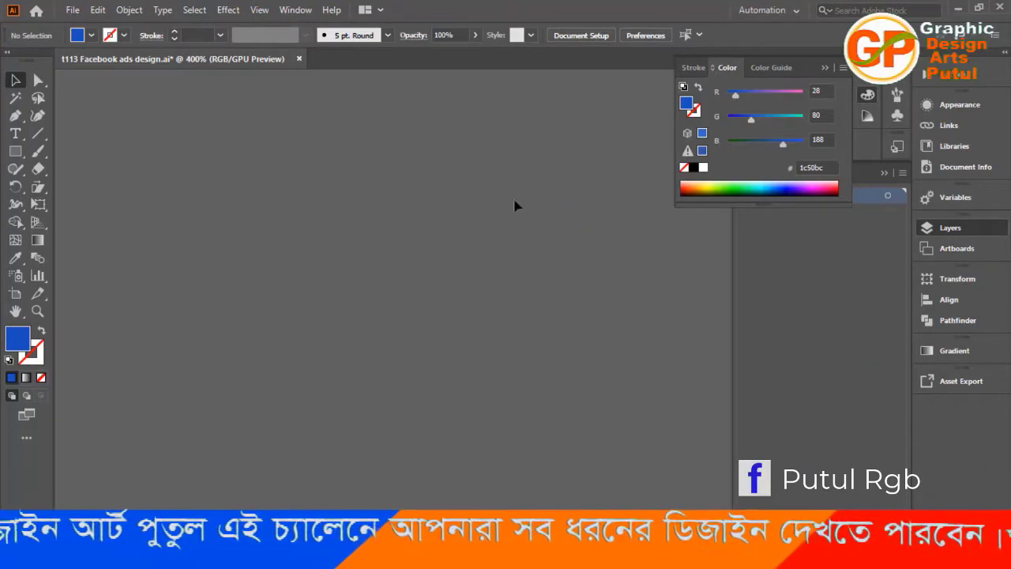
drag(514, 205, 497, 377)
drag(487, 189, 512, 352)
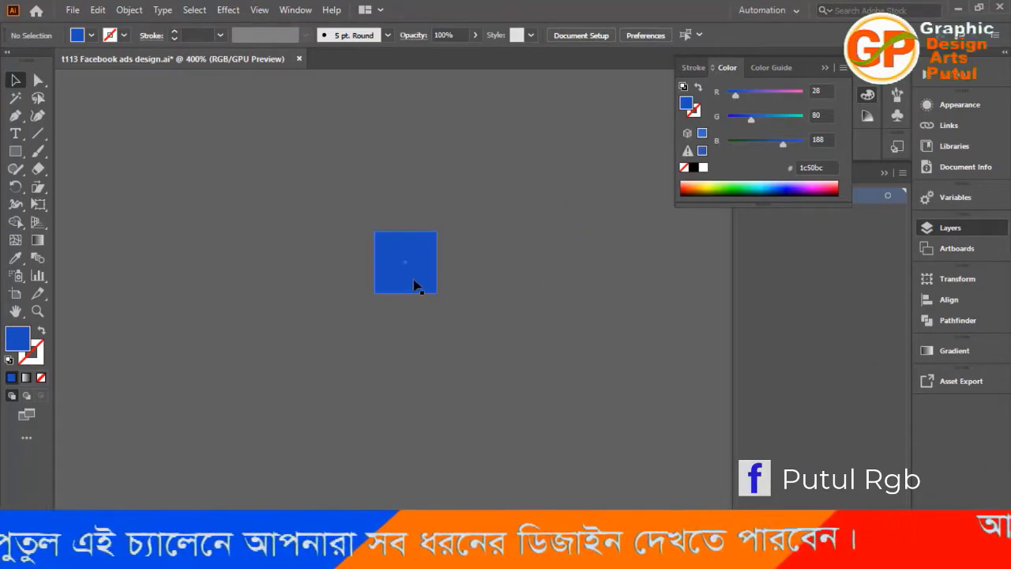
click(414, 286)
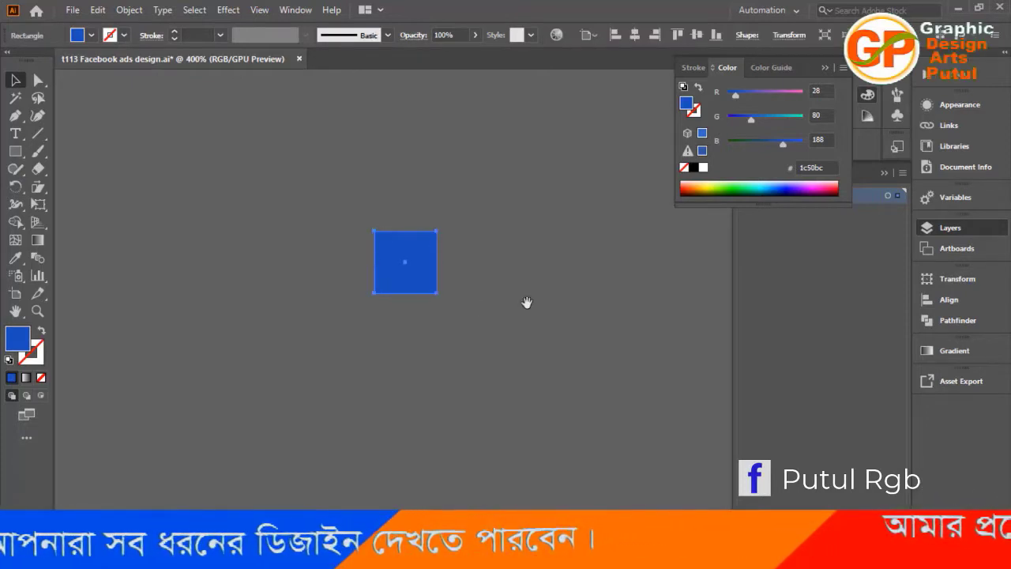
drag(526, 302, 219, 307)
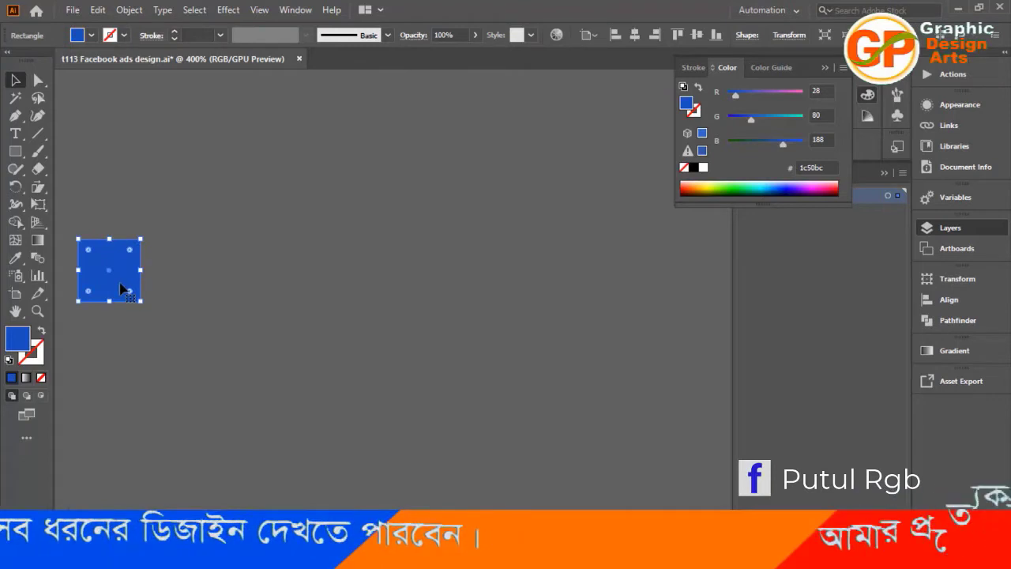
drag(121, 289, 390, 285)
scroll(389, 281, down, 9)
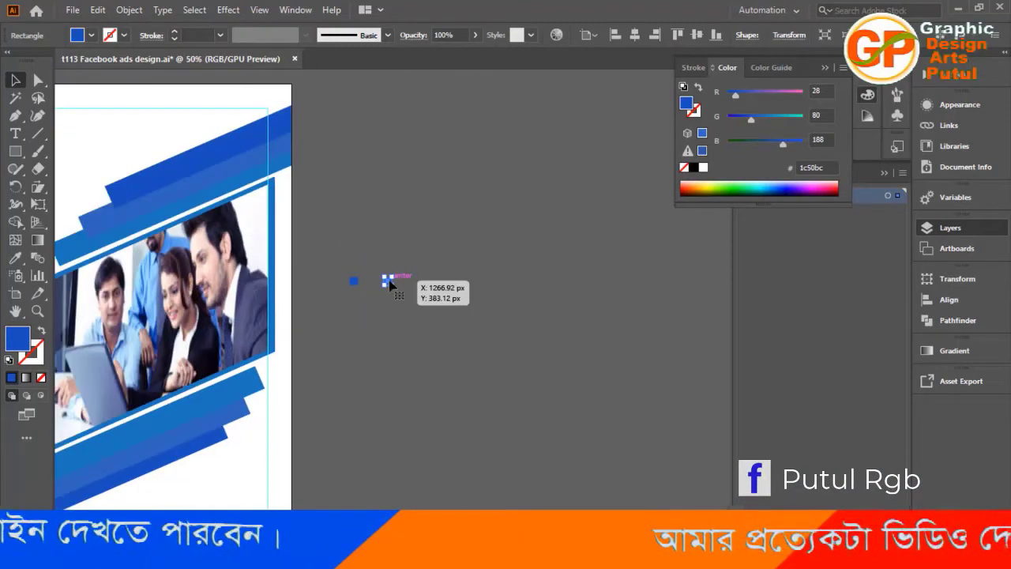
scroll(441, 335, up, 1)
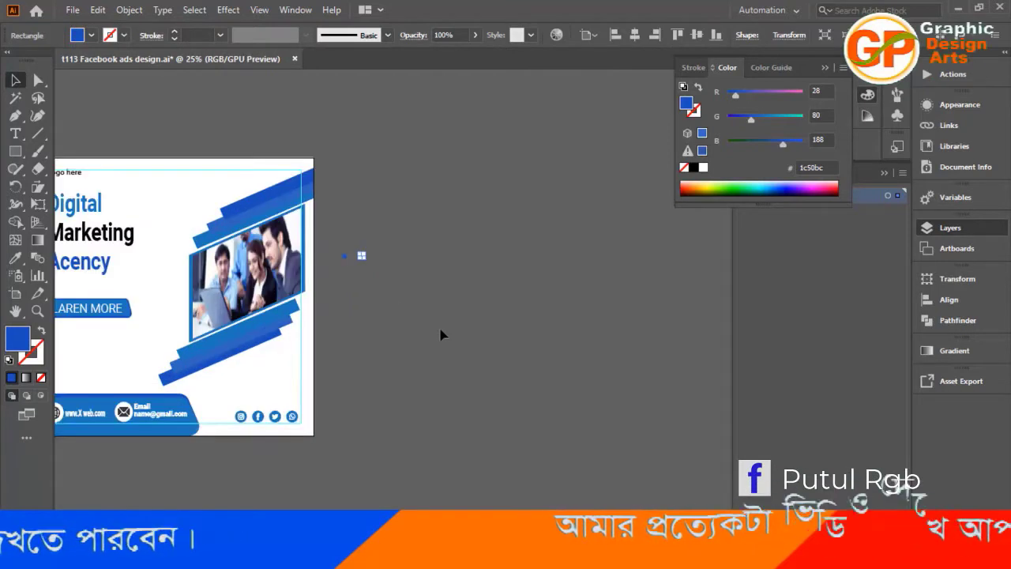
scroll(441, 335, up, 2)
scroll(441, 334, down, 2)
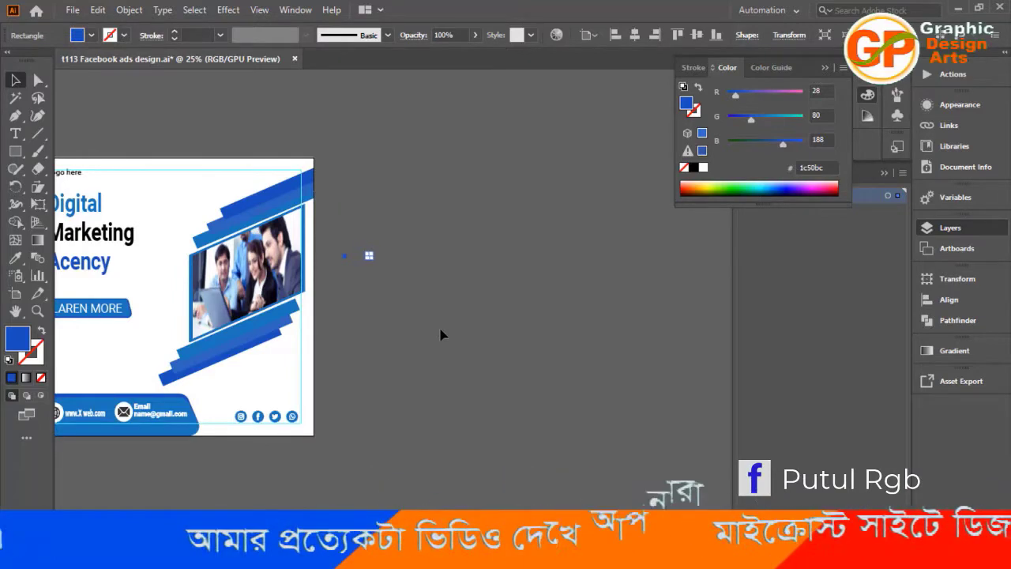
click(407, 322)
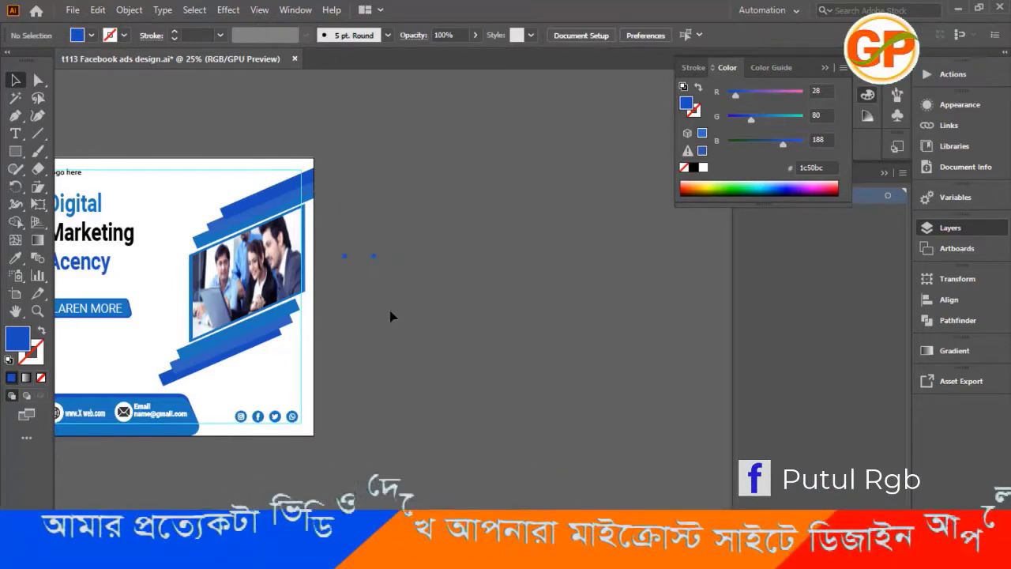
Select both small blue squares beside the artboard and make a blend between them.
key(ctrl+z)
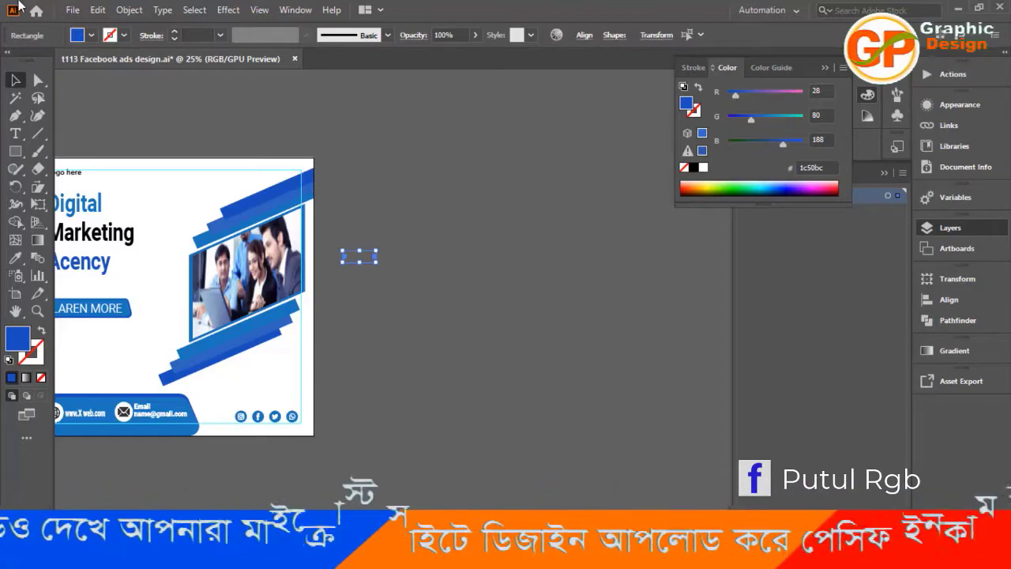
click(130, 11)
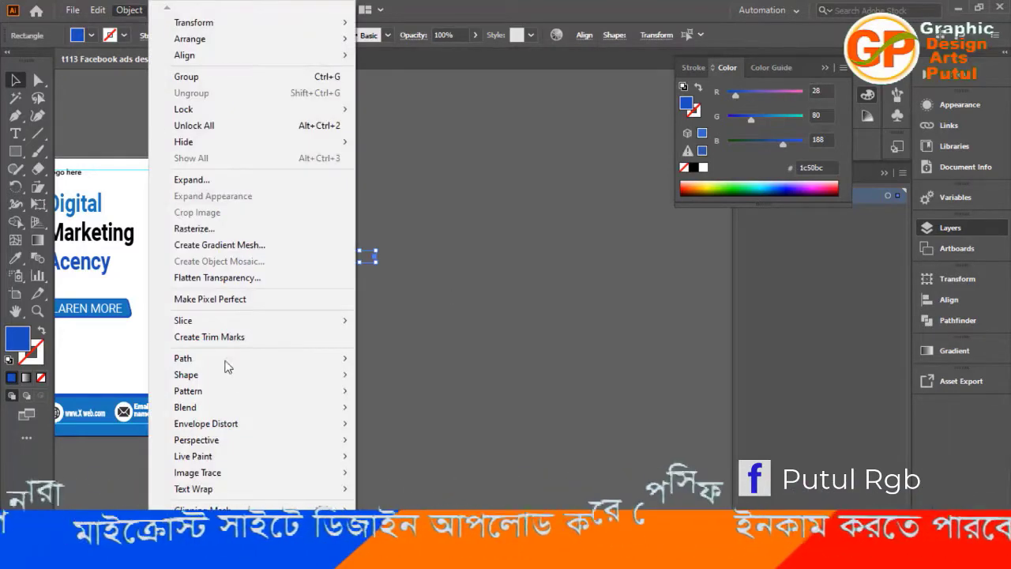
mouse_move(211, 410)
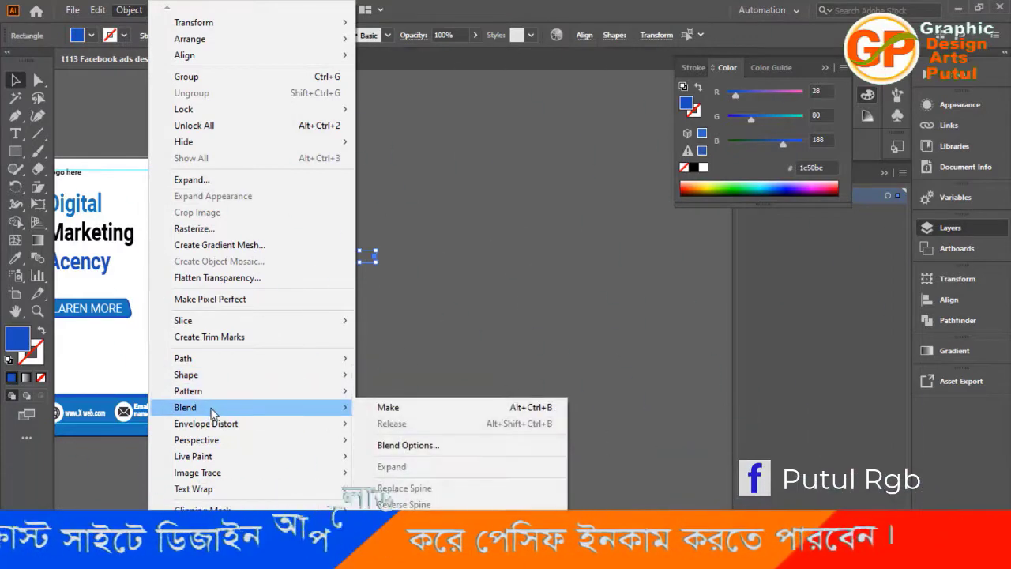
click(413, 408)
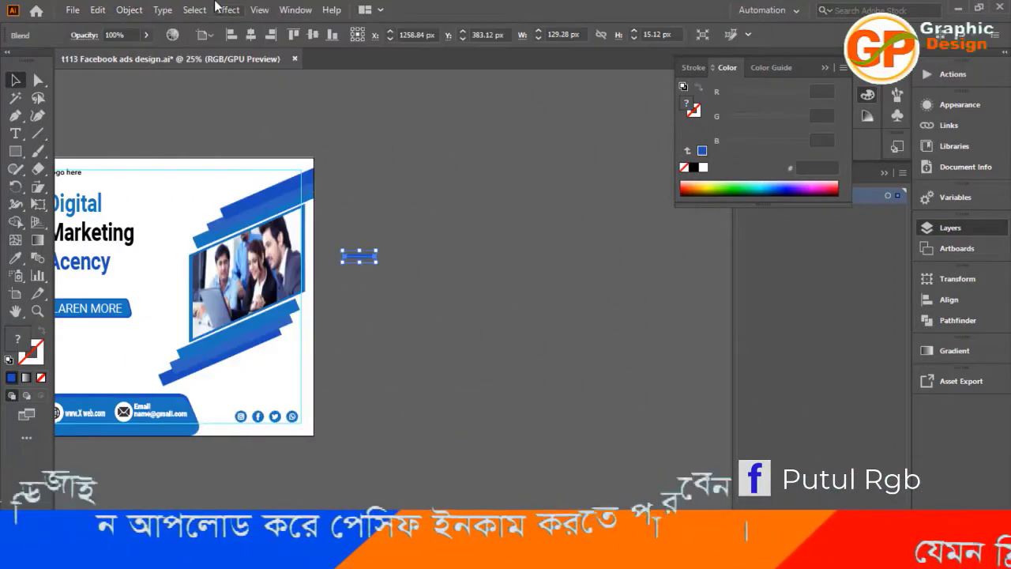
Set the blend's spacing to Specified Steps with a value of 4 to form a row of separate squares.
click(129, 11)
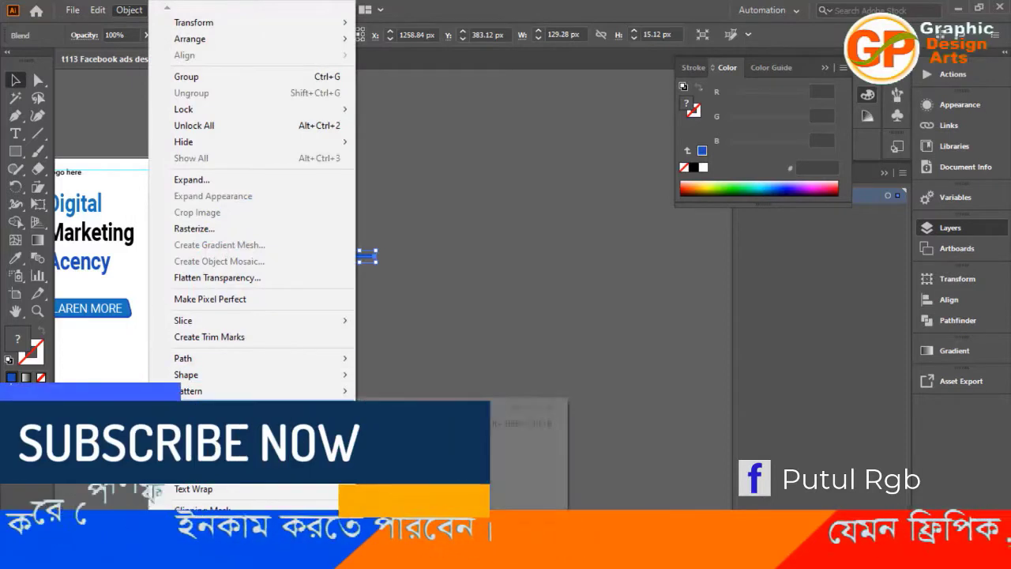
mouse_move(237, 407)
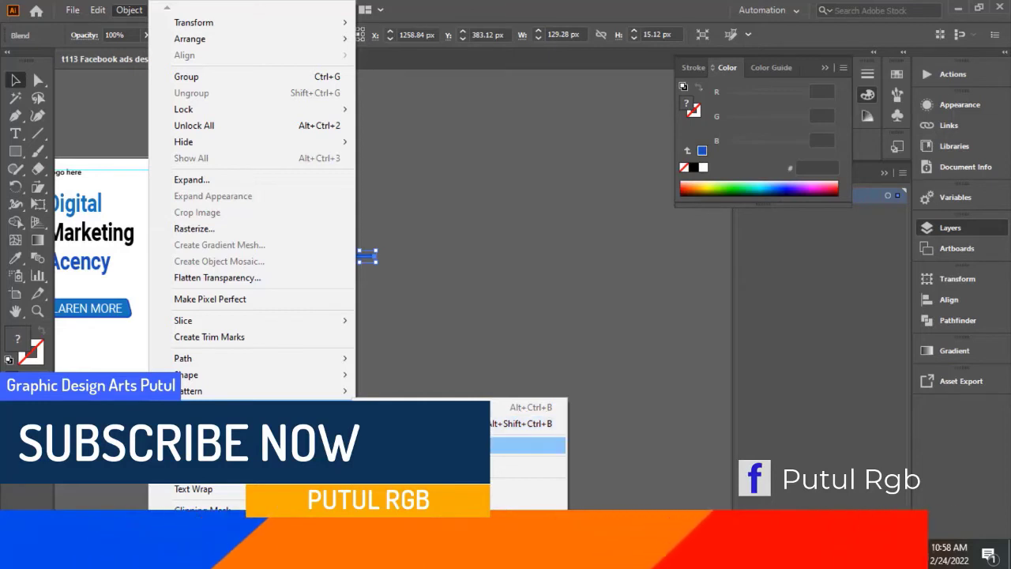
click(530, 444)
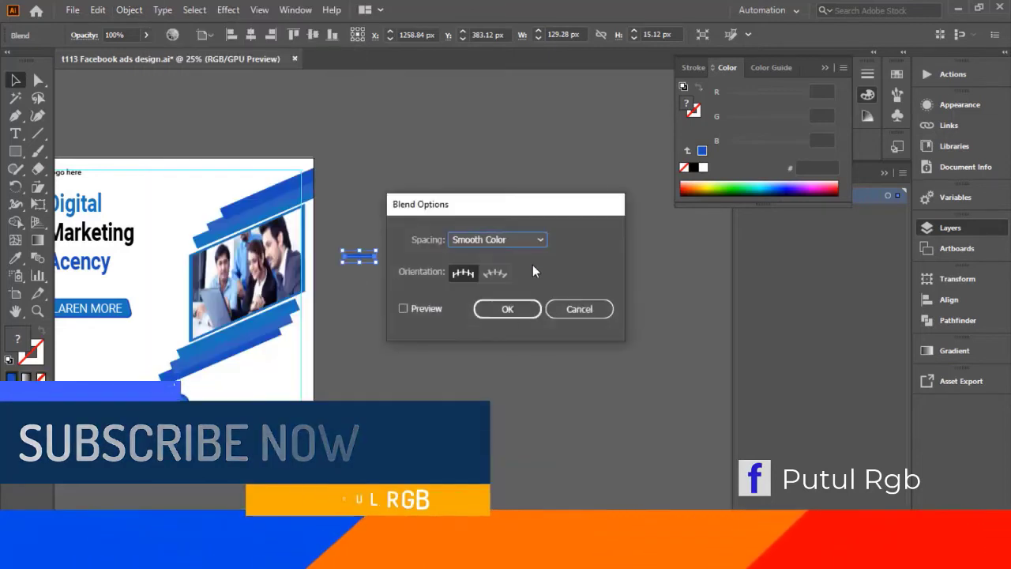
click(540, 240)
click(503, 271)
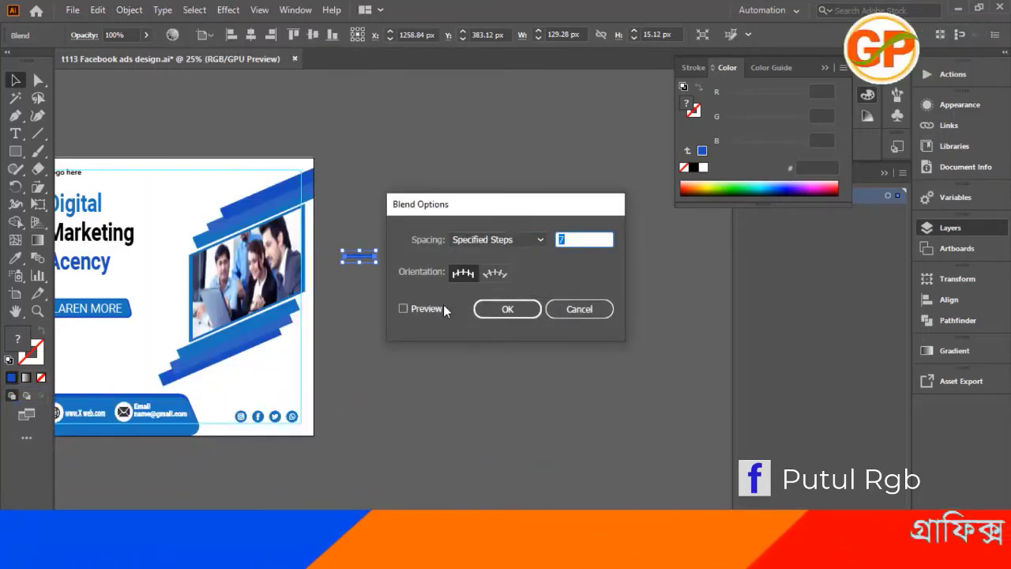
click(405, 311)
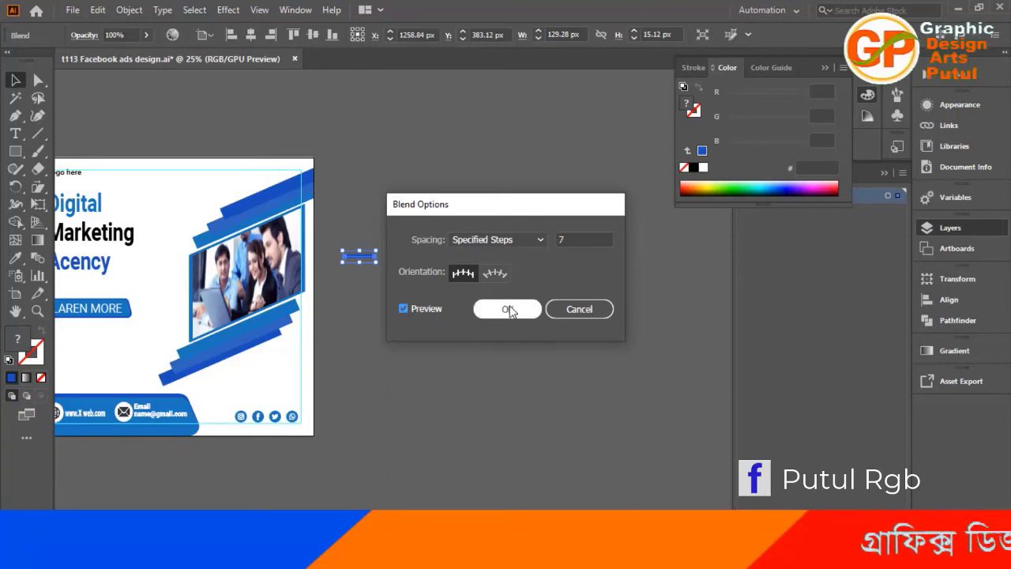
click(576, 235)
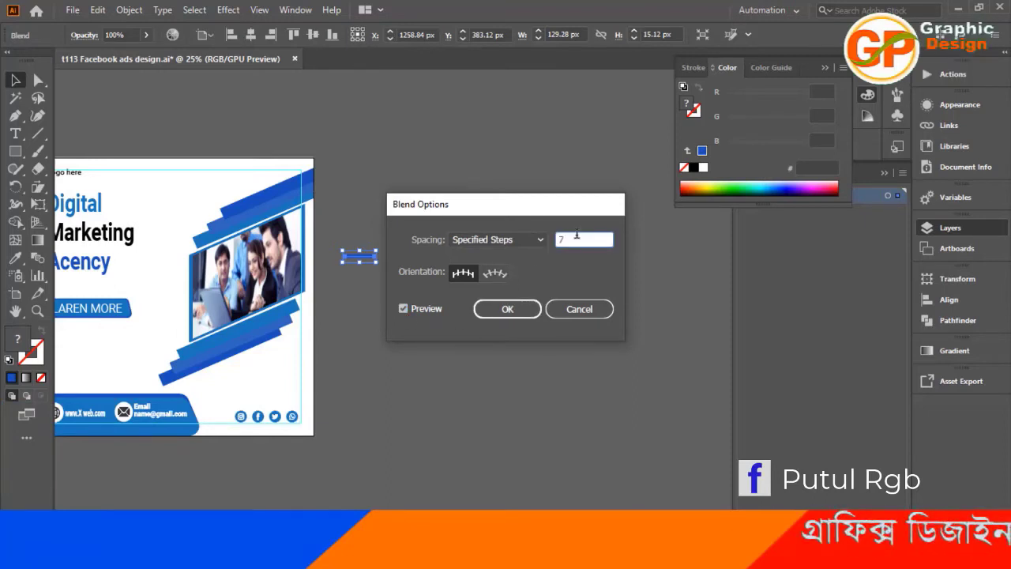
key(Up)
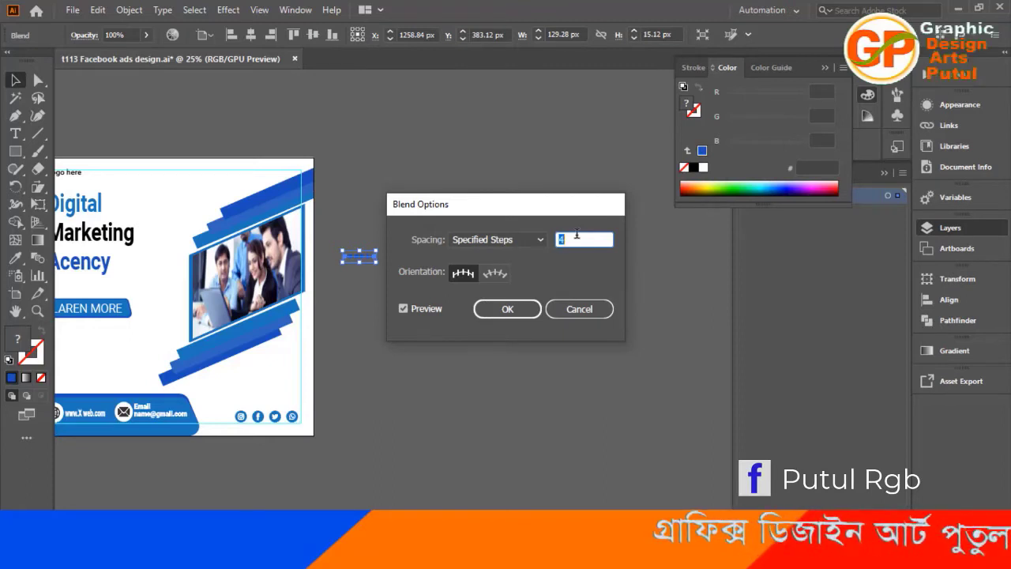
click(486, 312)
click(470, 373)
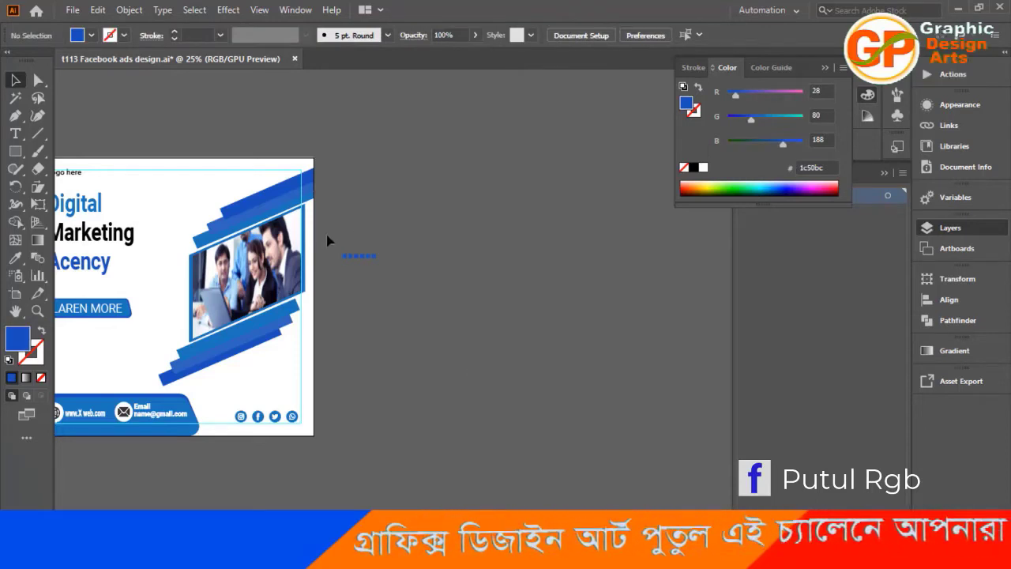
Apply the deep blue of the lowest slanted band to the blended row of small squares with the Eyedropper.
click(345, 255)
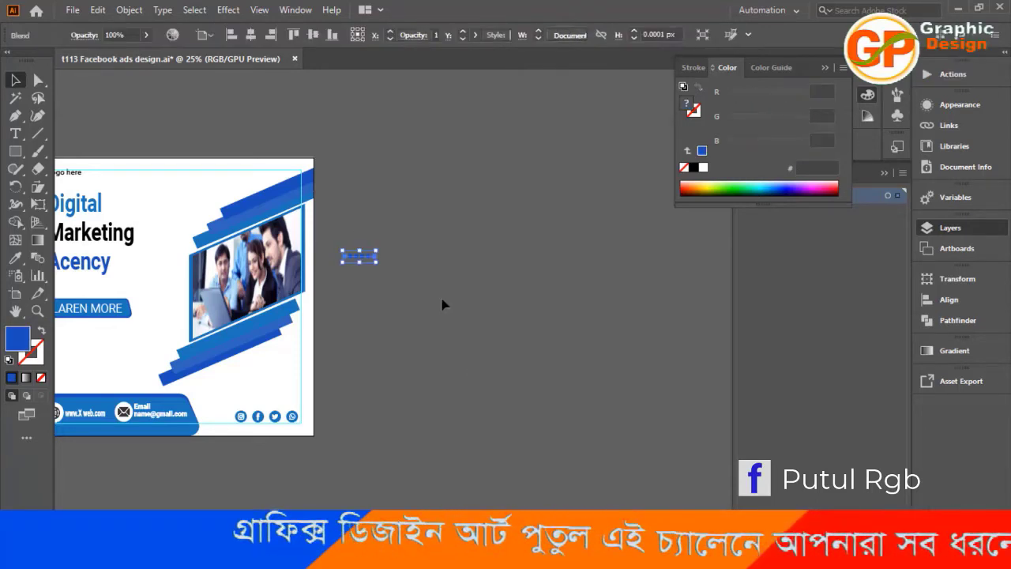
key(i)
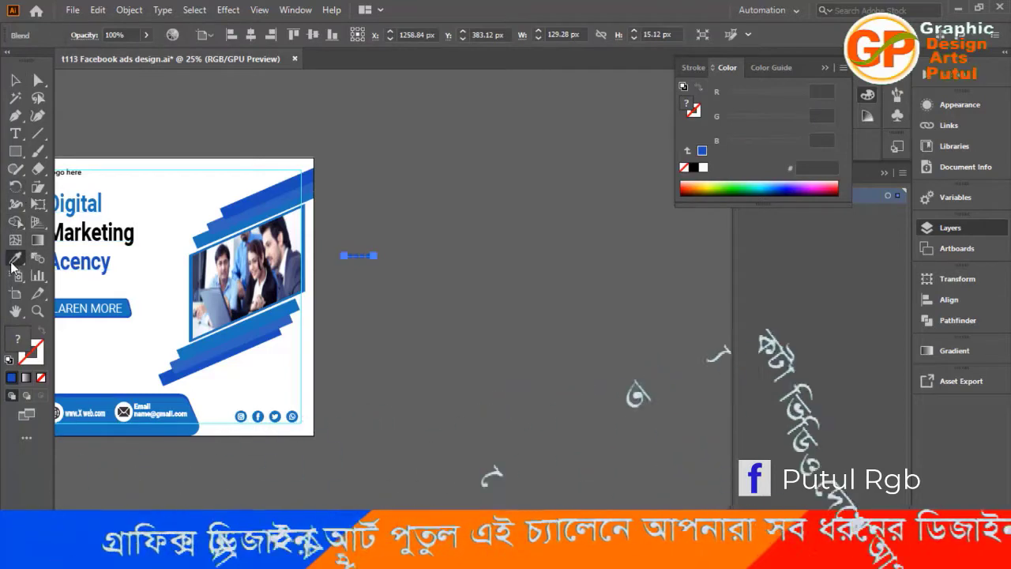
click(271, 338)
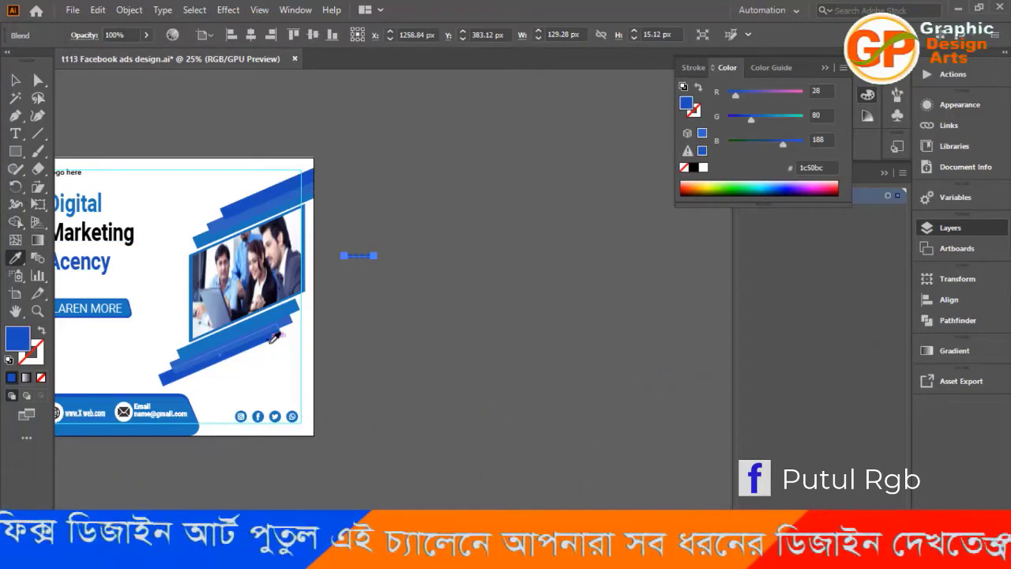
click(13, 80)
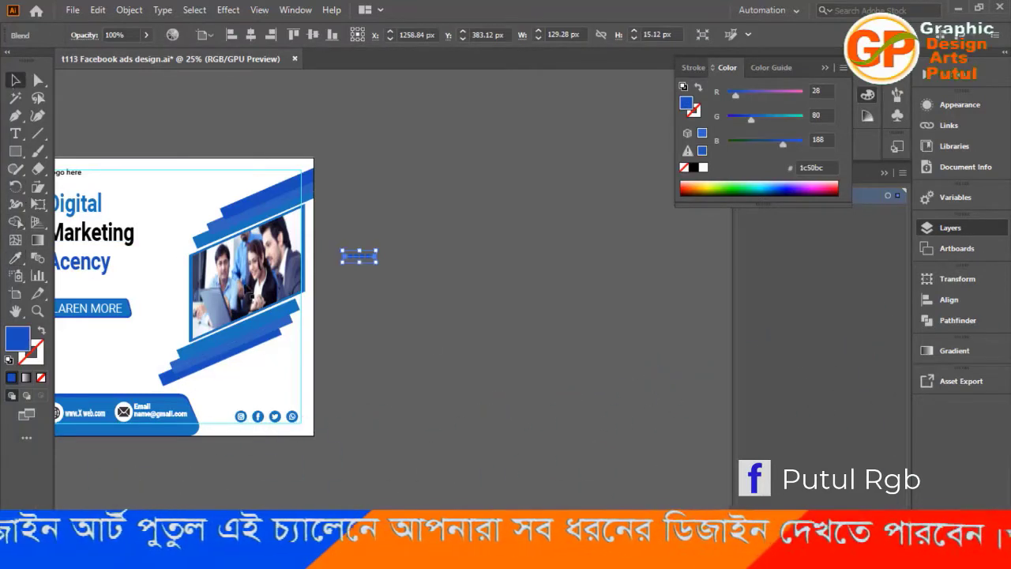
click(465, 357)
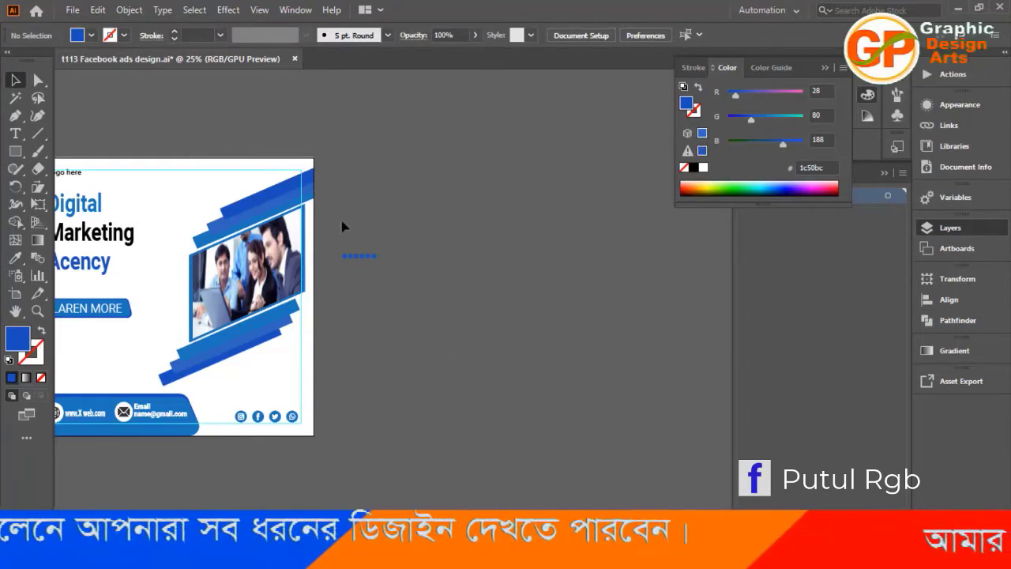
Duplicate the blended row of squares straight down and nudge the copy up, leaving a narrow gap between the two rows.
drag(327, 219, 438, 287)
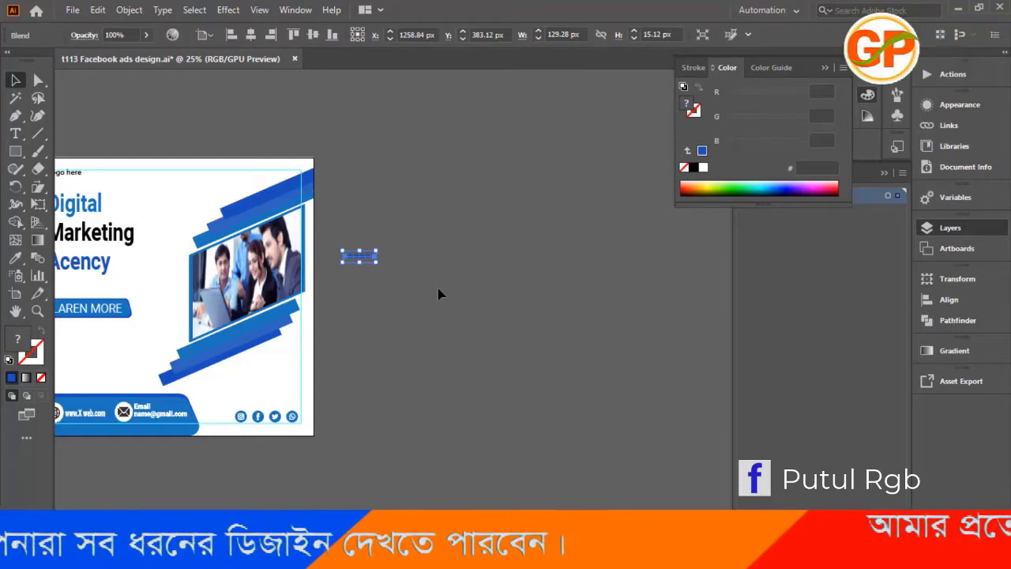
scroll(440, 294, up, 6)
drag(371, 331, 657, 410)
drag(399, 304, 733, 307)
drag(454, 324, 332, 525)
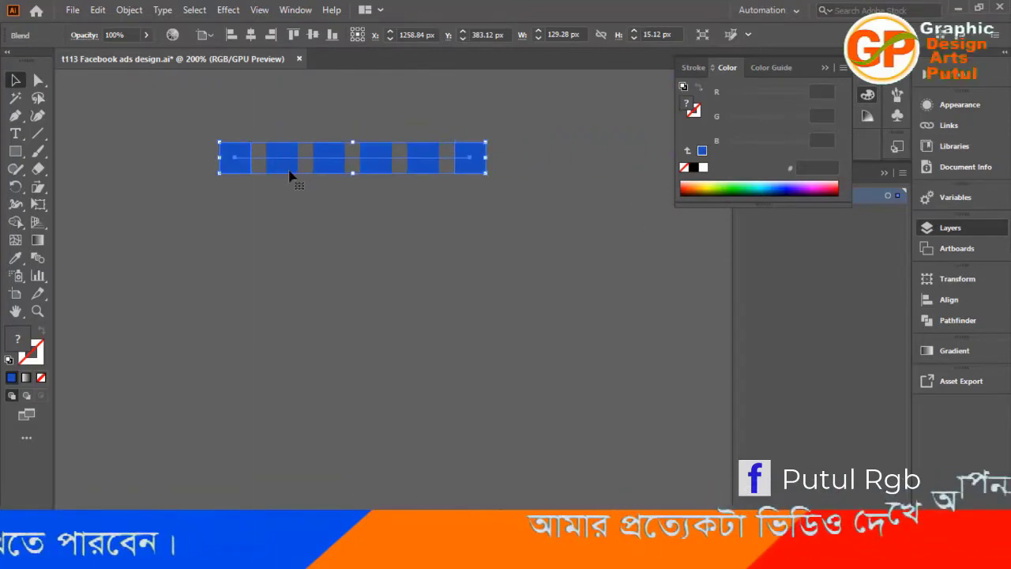
drag(288, 187, 290, 225)
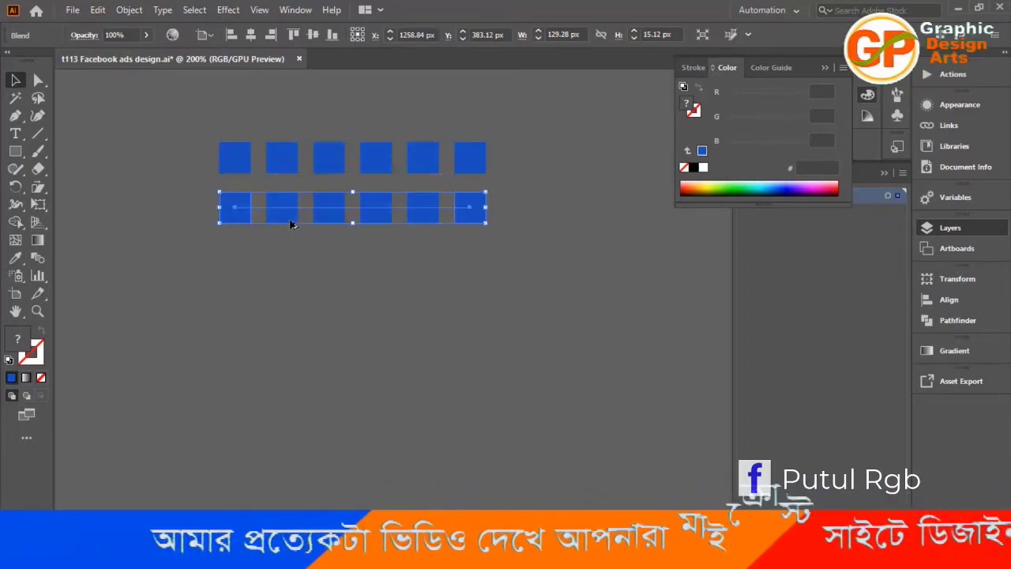
key(Up)
key(Up)
key(Up)
key(Up)
key(Up)
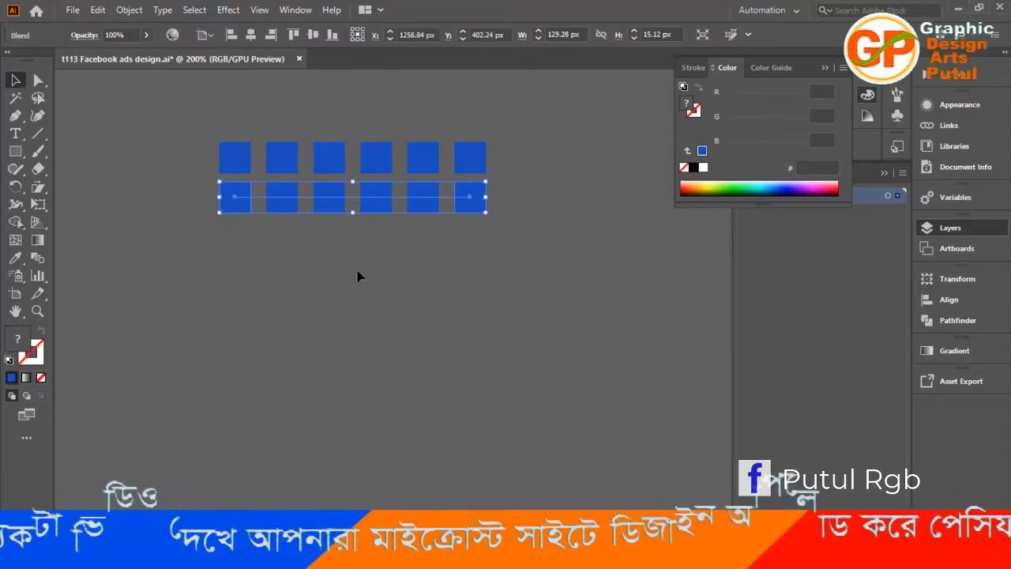
Add a third row of squares below the second, nudging it to align with the columns and match the row gap.
drag(334, 212, 334, 249)
key(Right)
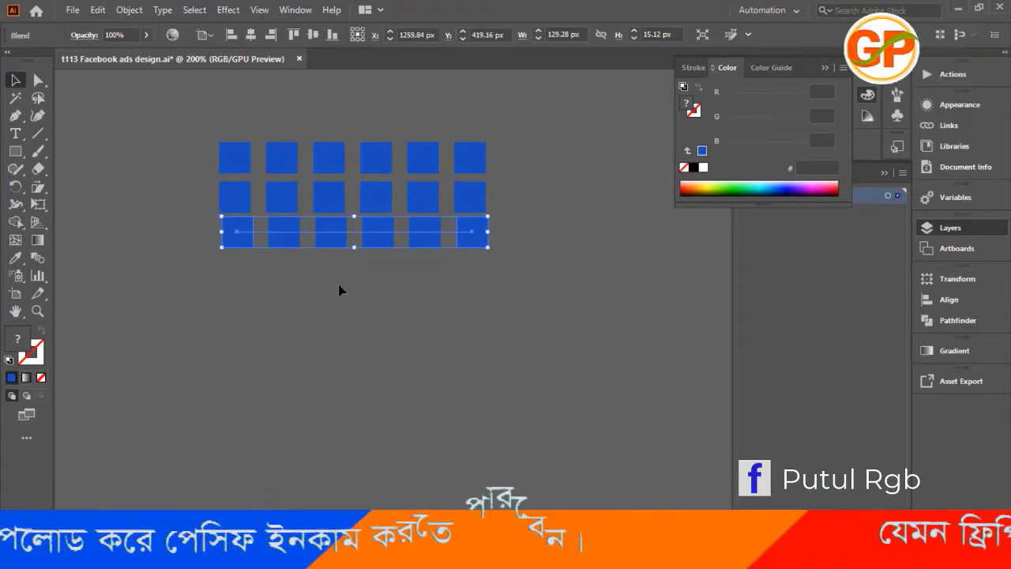
key(Left)
key(Down)
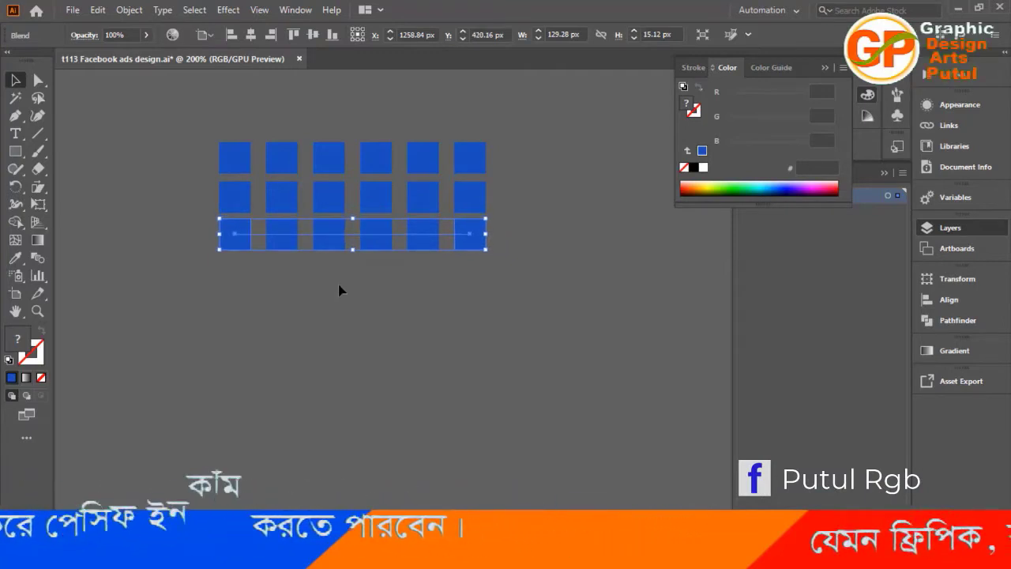
click(371, 363)
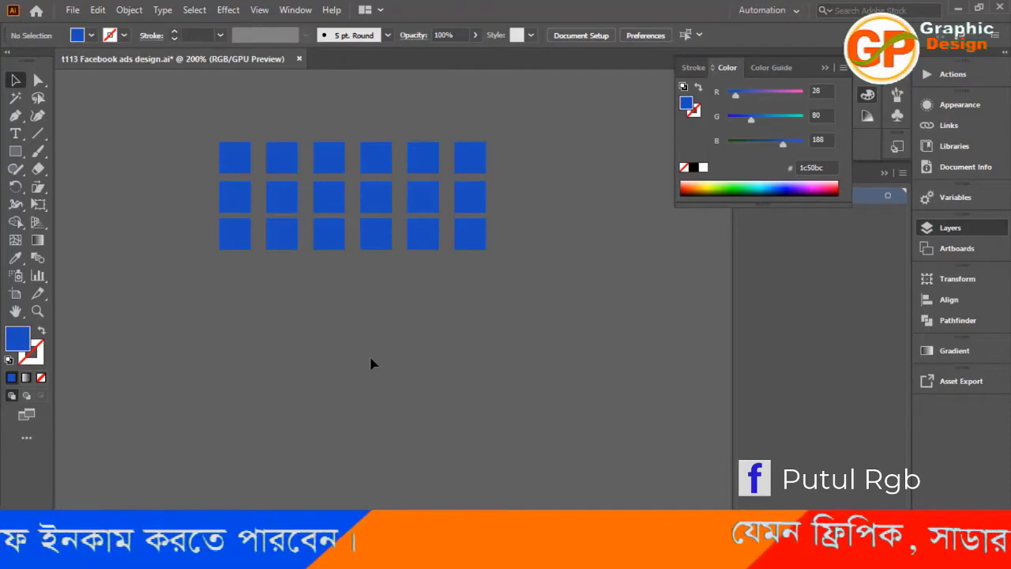
click(384, 250)
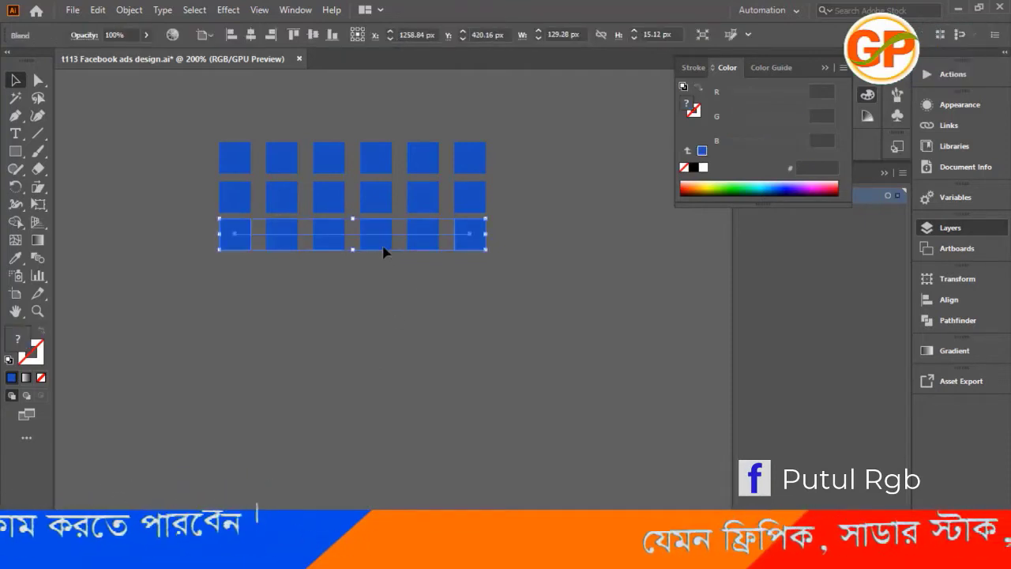
click(384, 327)
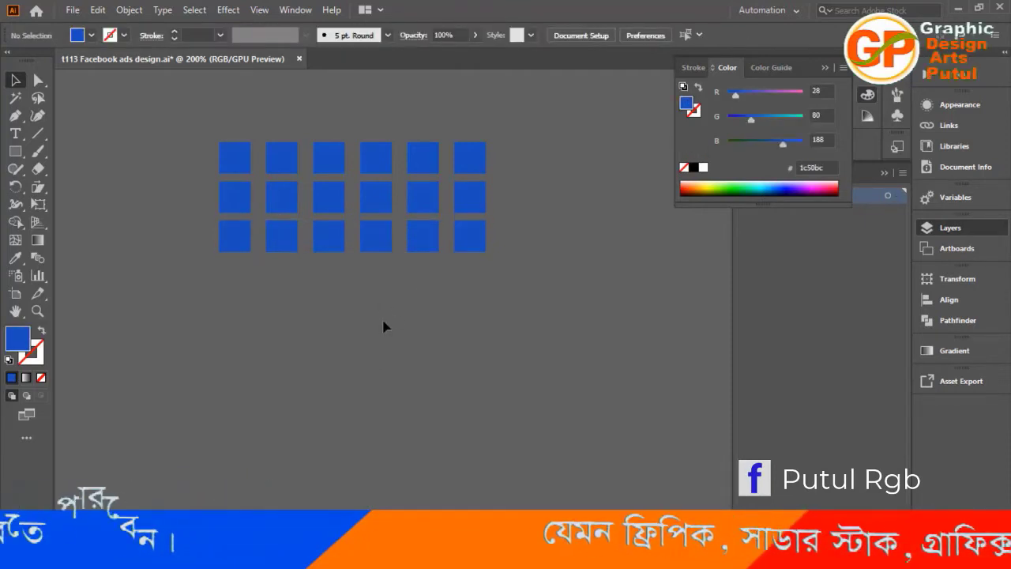
Select all three blended rows of squares beside the artboard and group them.
key(ctrl+minus)
key(ctrl+minus)
key(ctrl+minus)
key(ctrl+minus)
key(ctrl+minus)
key(ctrl+minus)
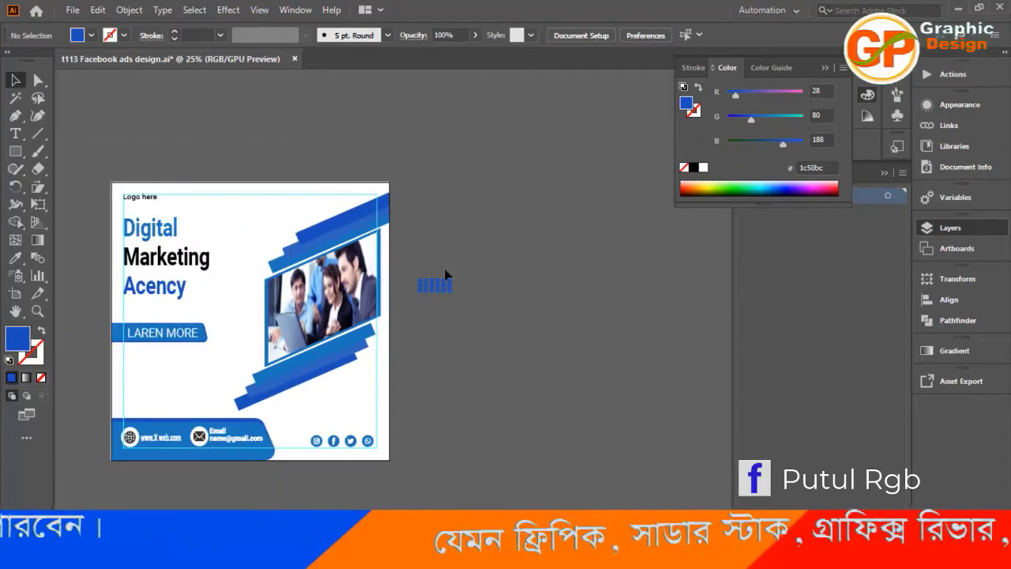
key(ctrl+a)
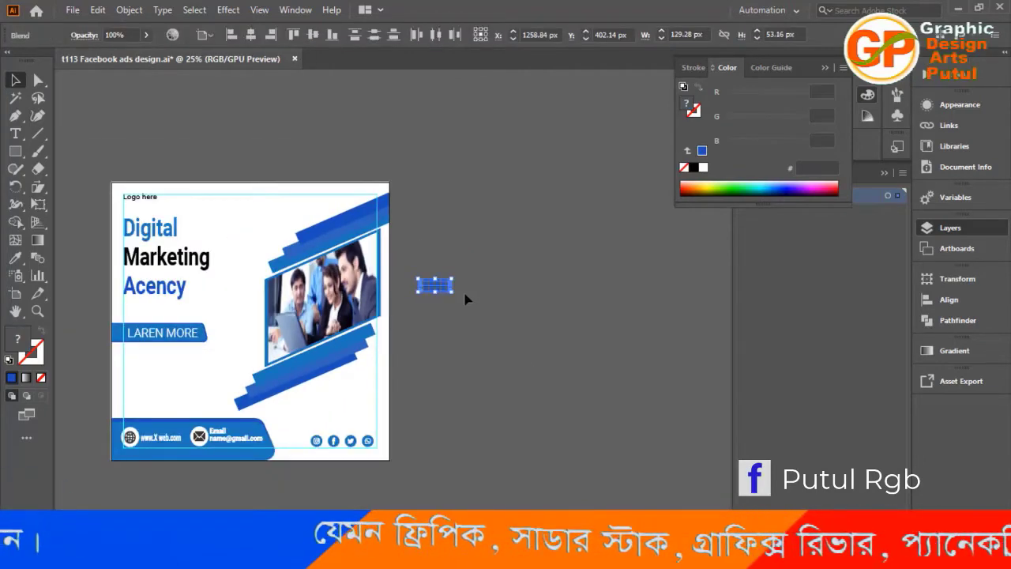
key(ctrl+g)
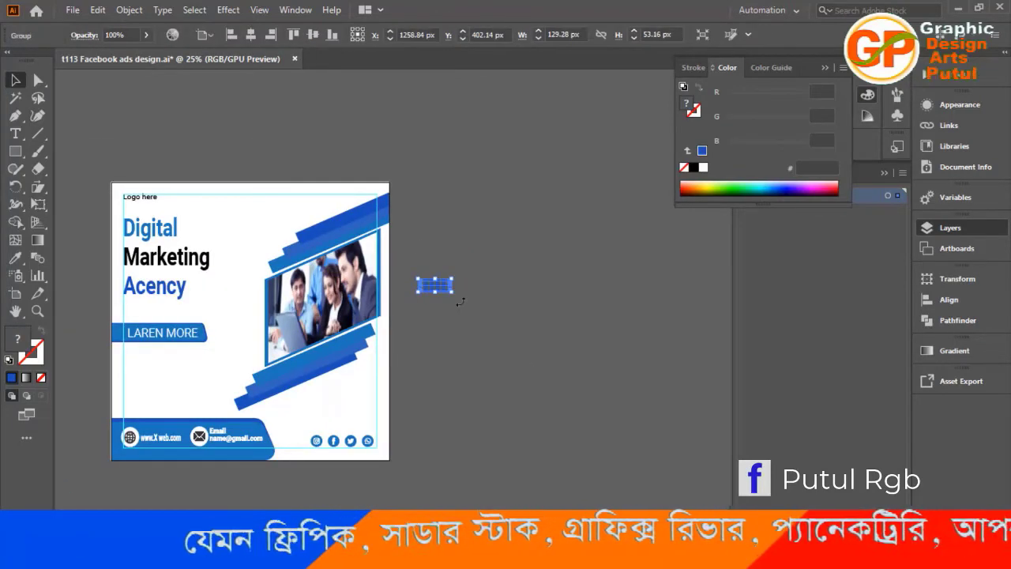
Move the grouped square grid onto the artboard near its top edge, above the slanted bands, at about X 676, Y 79 px.
key(ctrl+plus)
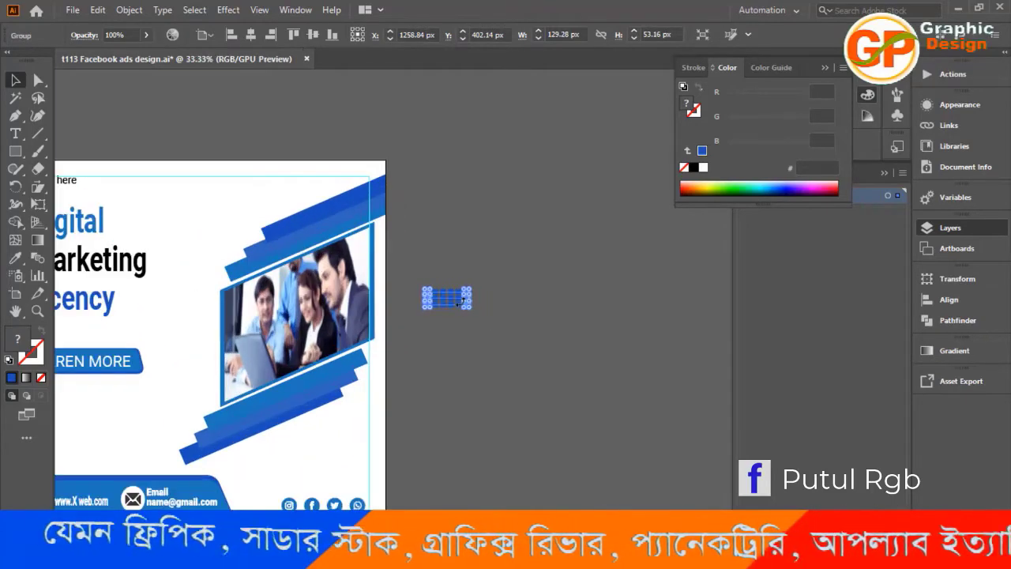
drag(307, 384, 460, 344)
click(603, 292)
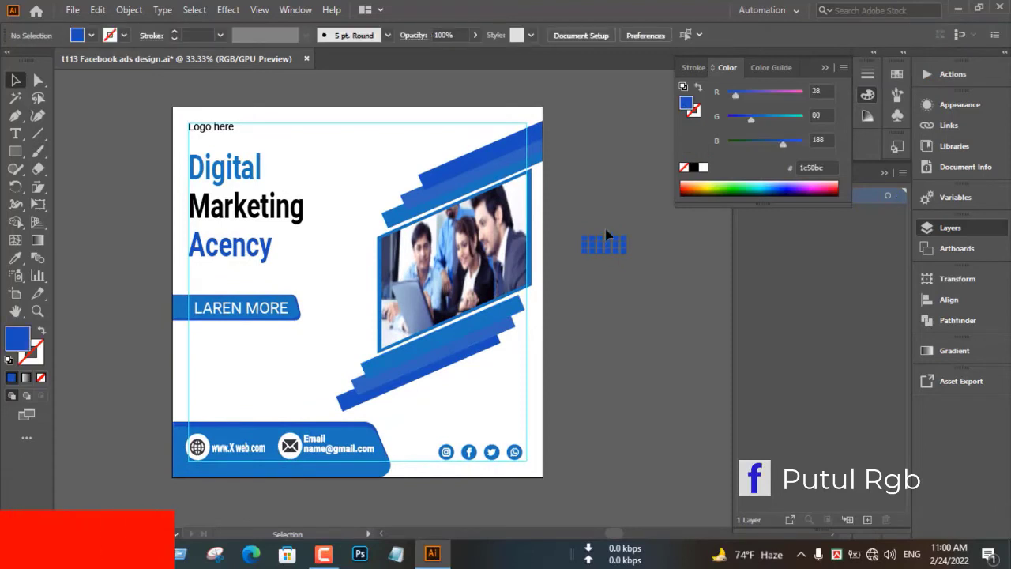
drag(608, 241, 410, 139)
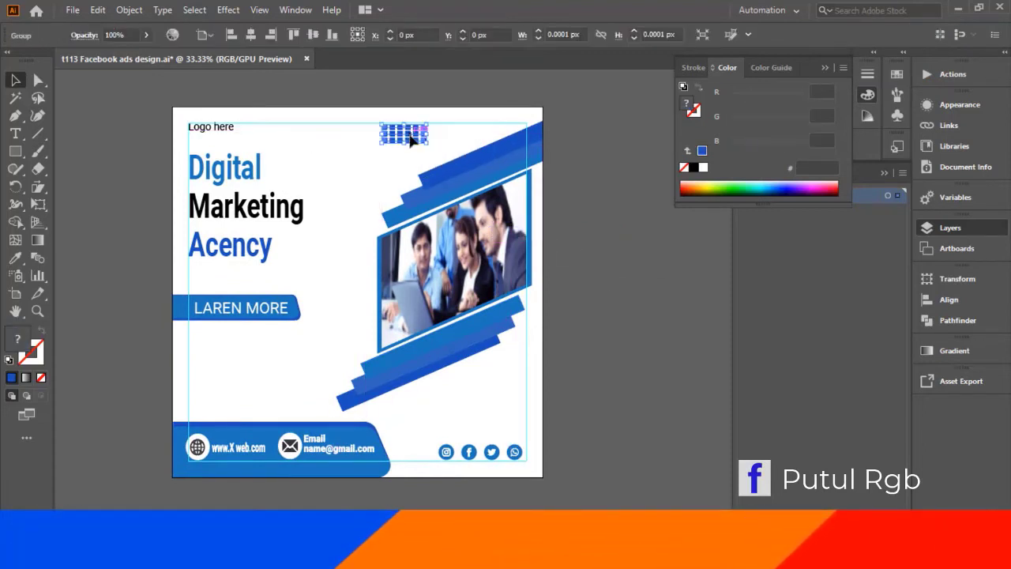
click(611, 261)
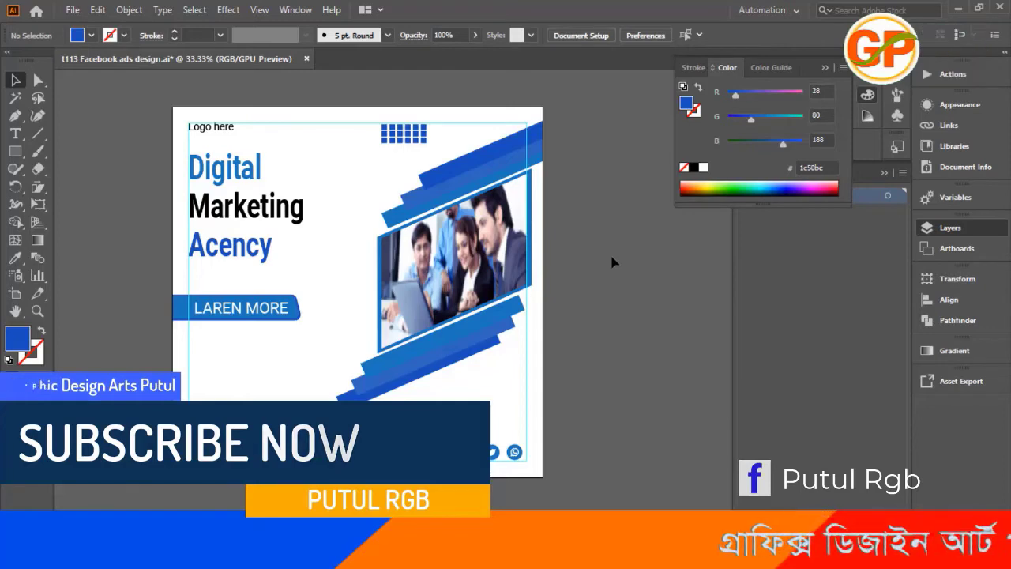
Shift the square grid right to about X 736 px and nudge it up against the top margin guide at about Y 76 px.
click(401, 142)
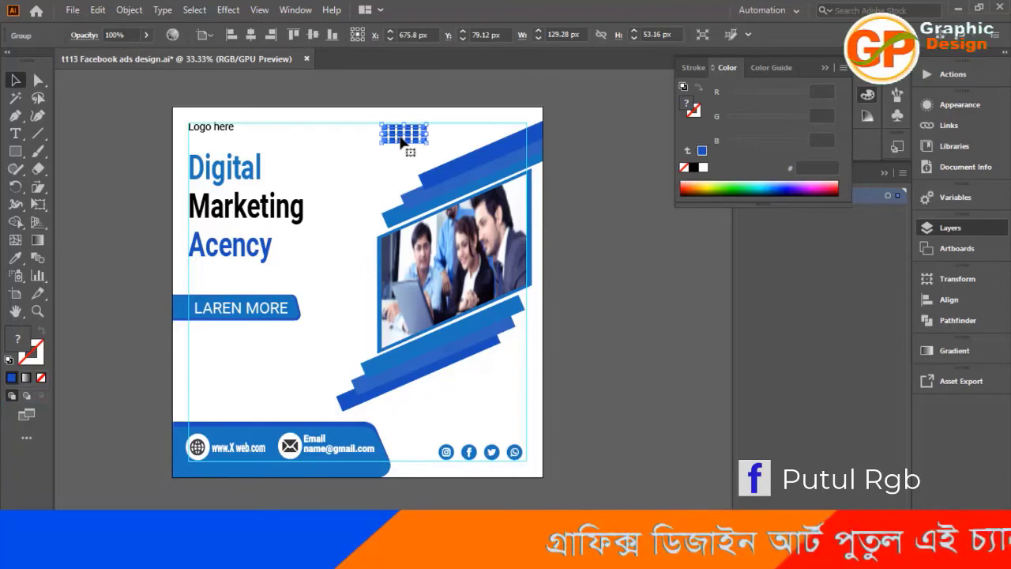
drag(401, 142, 434, 145)
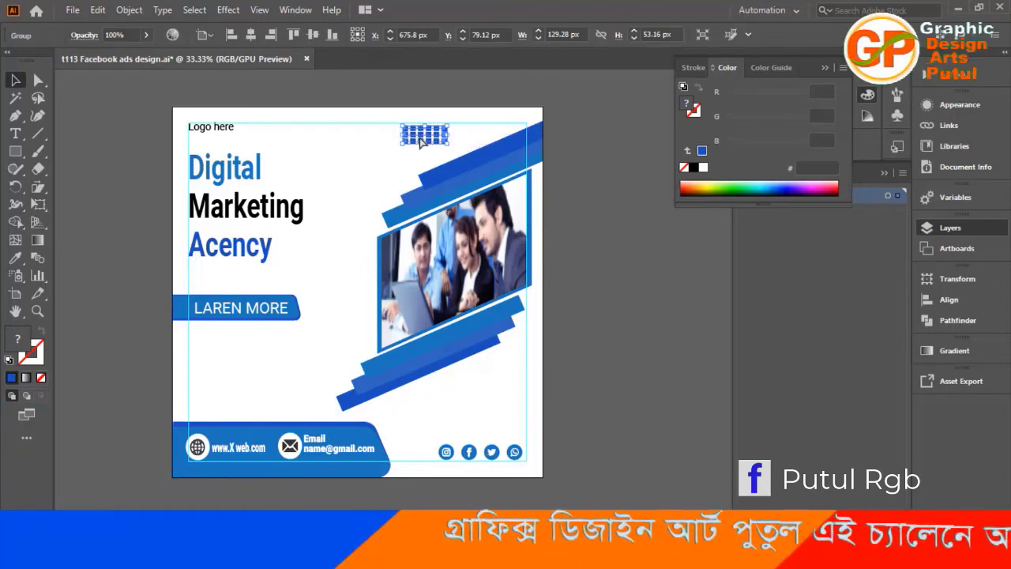
click(636, 259)
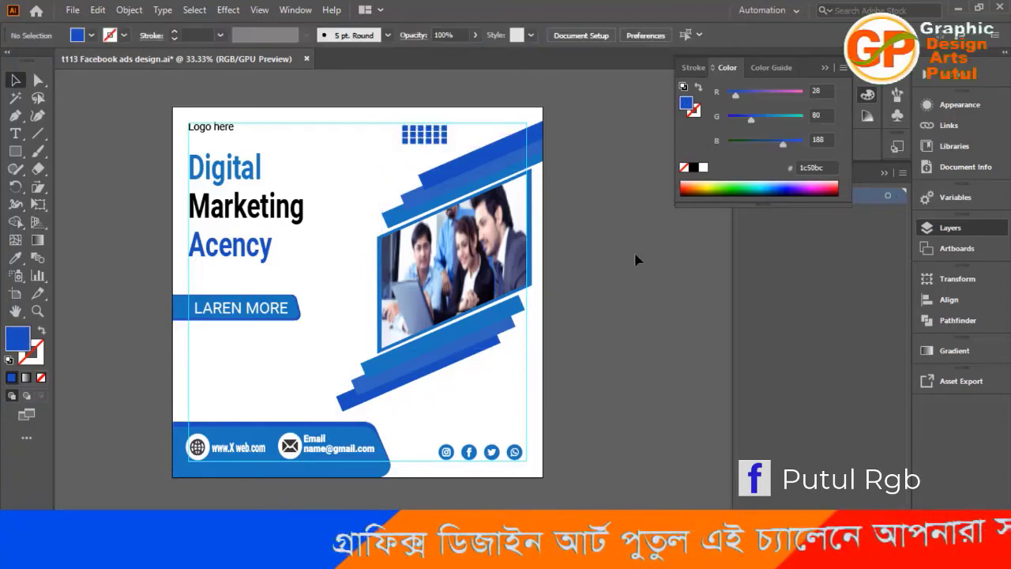
click(421, 133)
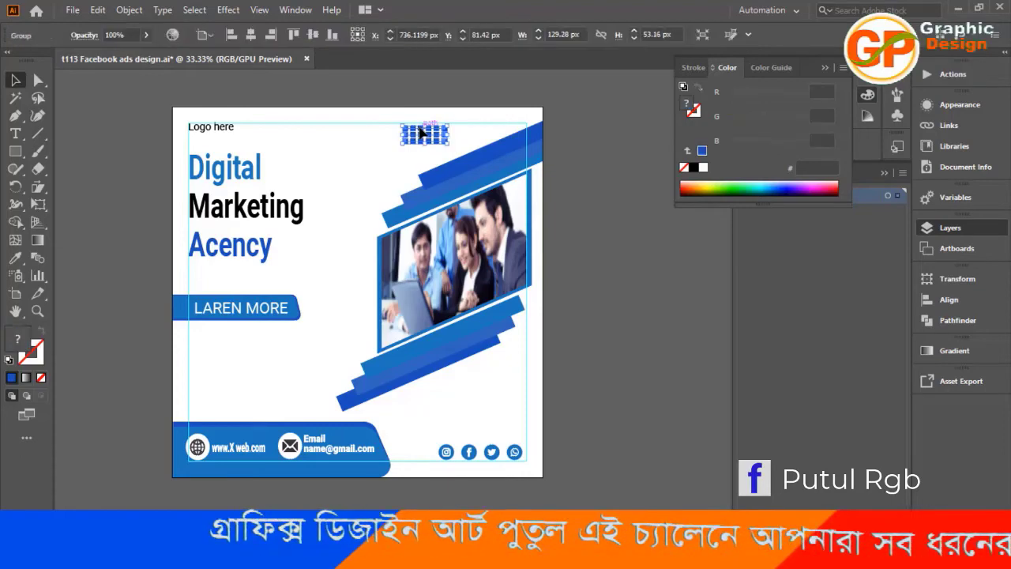
key(Up)
key(Up)
key(Up)
key(Up)
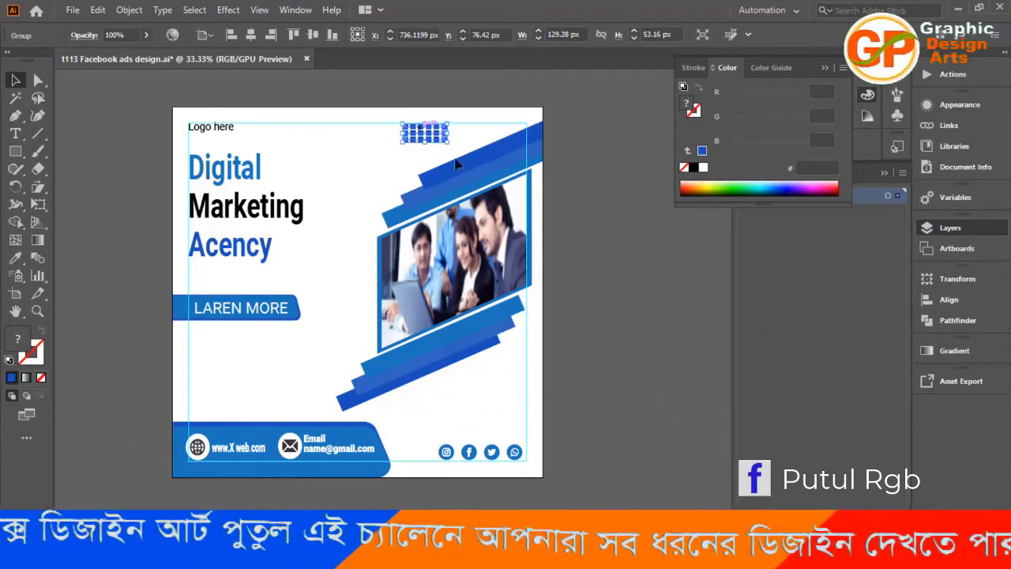
click(630, 280)
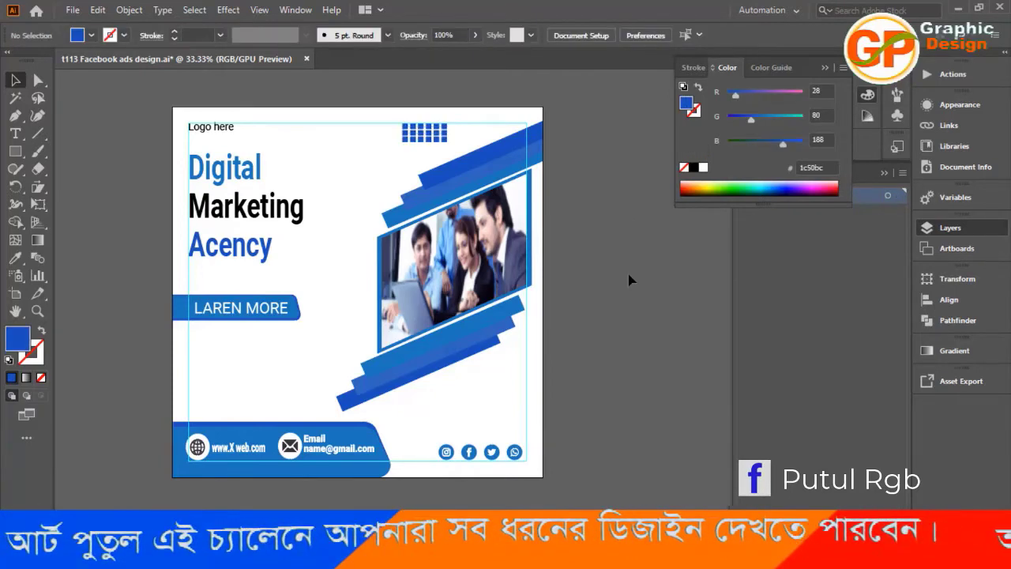
Ungroup the contact bar at the artboard's bottom so its icons and text separate from the blue shape.
click(252, 468)
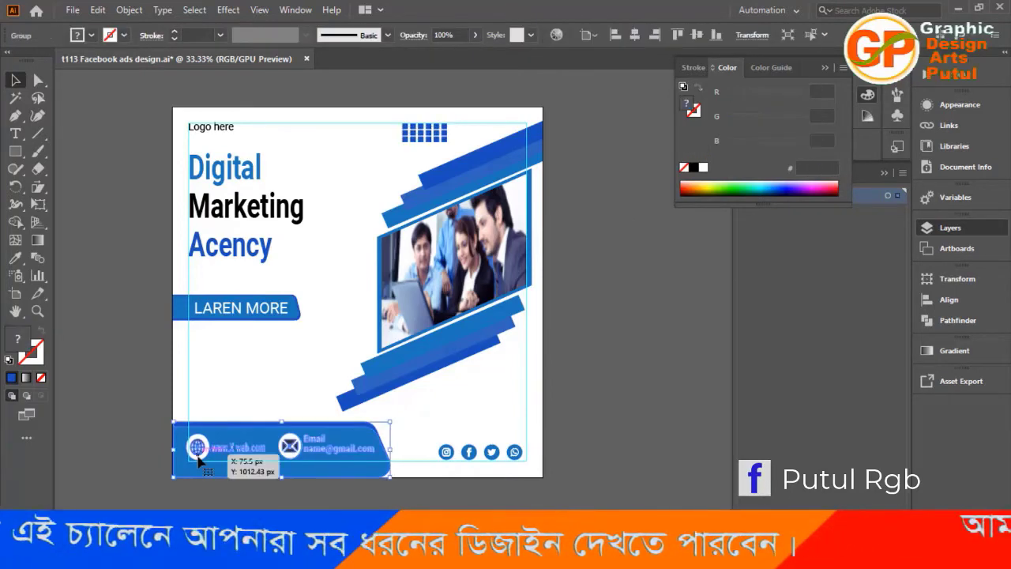
click(132, 468)
click(200, 450)
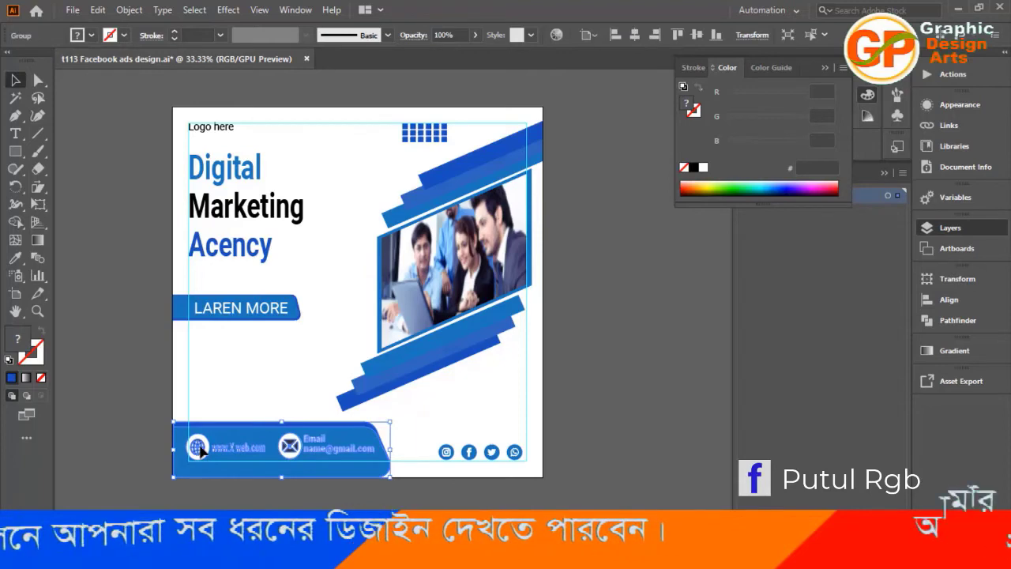
right_click(200, 450)
click(237, 312)
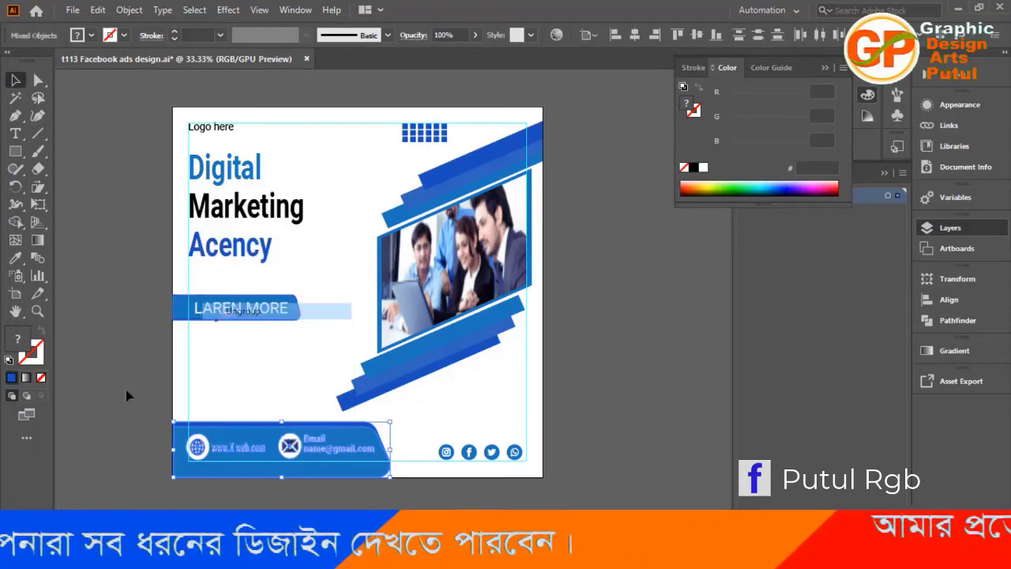
click(166, 436)
Nudge the website and email icons with their text slightly right to line up with the left margin guide.
click(201, 450)
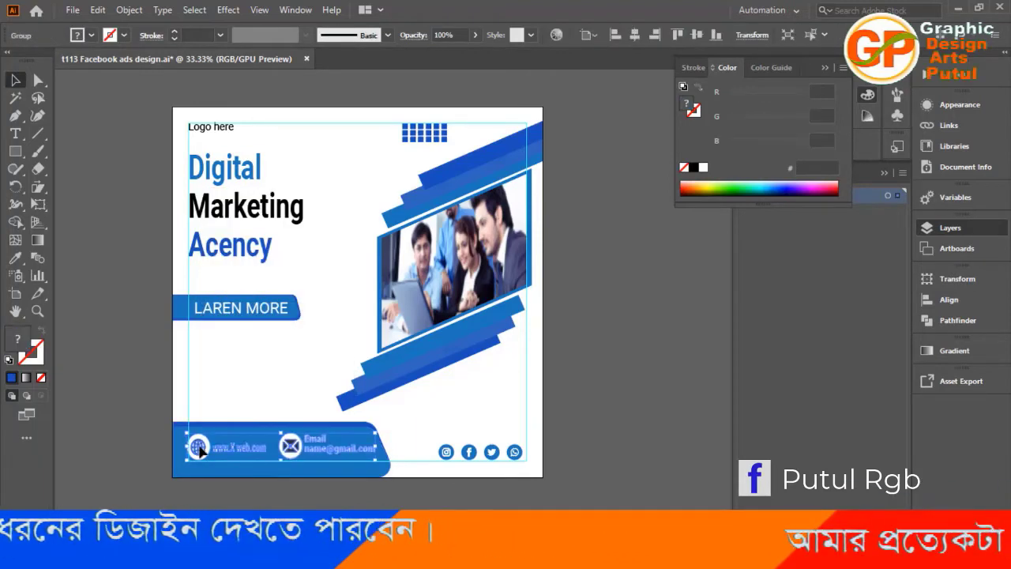
key(Right)
key(Right)
key(Right)
key(Right)
key(Right)
key(Right)
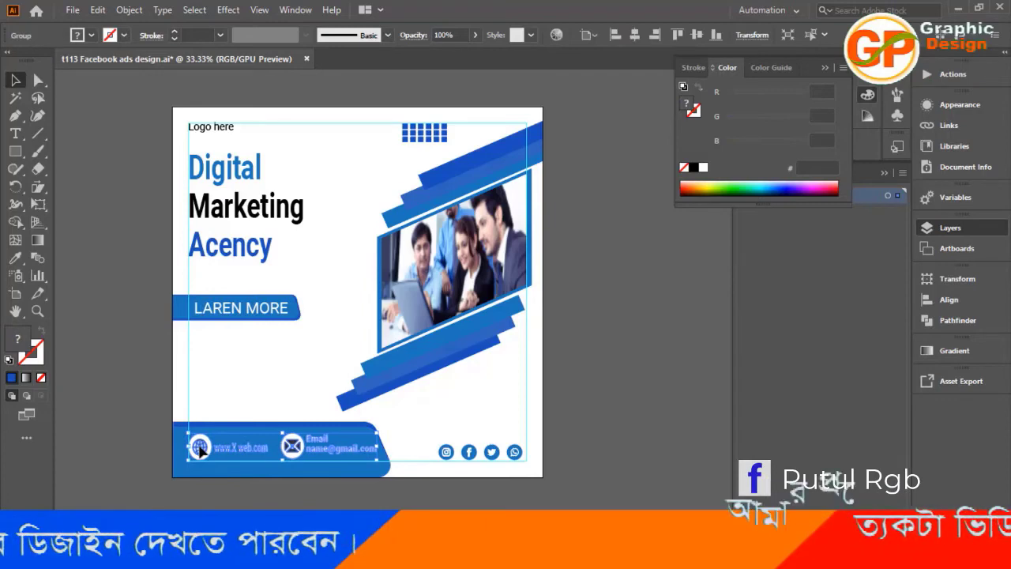
click(129, 378)
Duplicate the square grid to just above the contact bar along the left margin guide, at about X 116, Y 864 px.
click(427, 142)
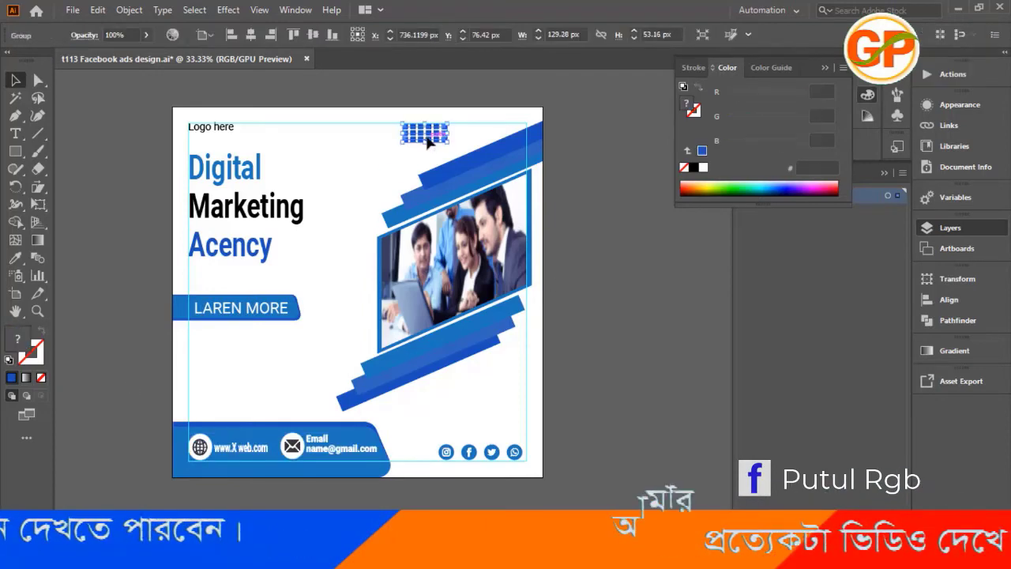
drag(425, 143, 215, 415)
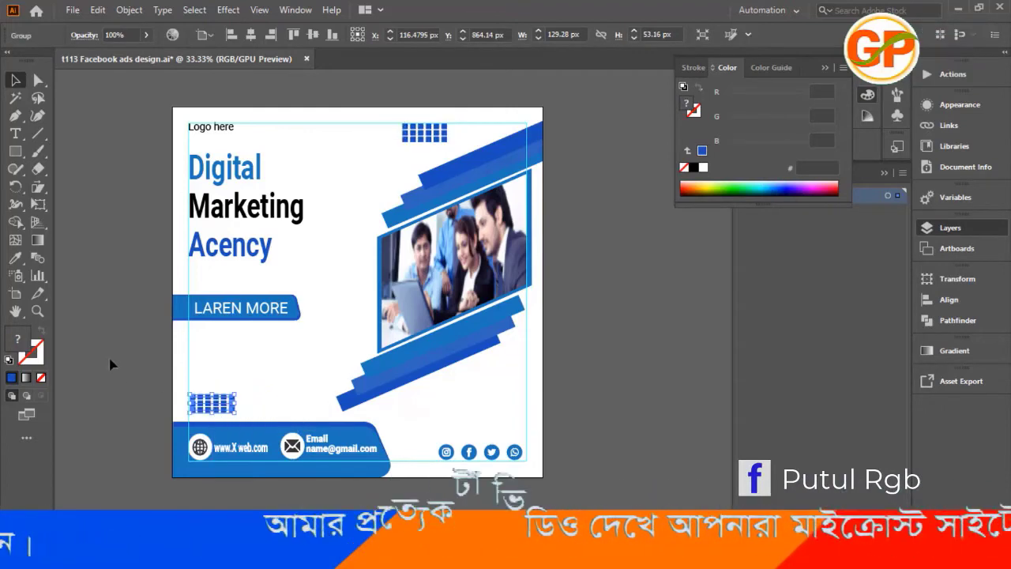
click(83, 335)
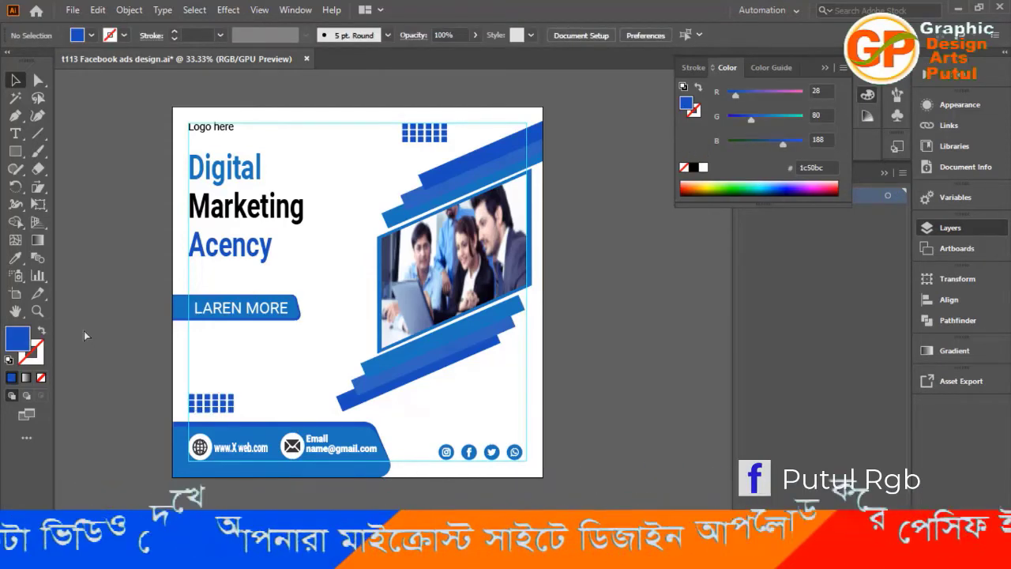
Save the document and export the ad as a 1080 x 1080 px JPEG named t113-Facebook-ads-design to New folder (2) on drive B:.
key(ctrl+s)
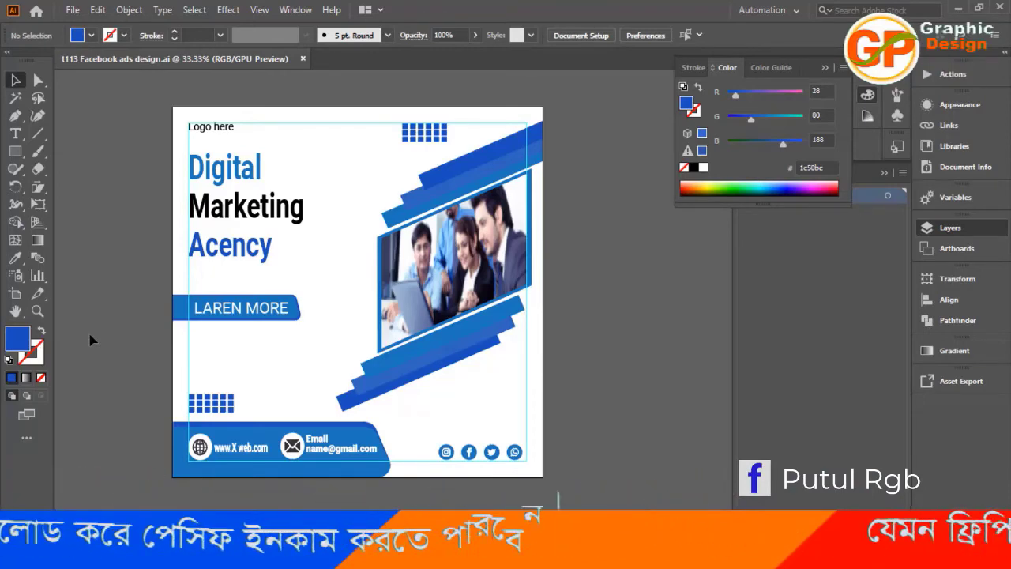
key(ctrl+alt+shift+s)
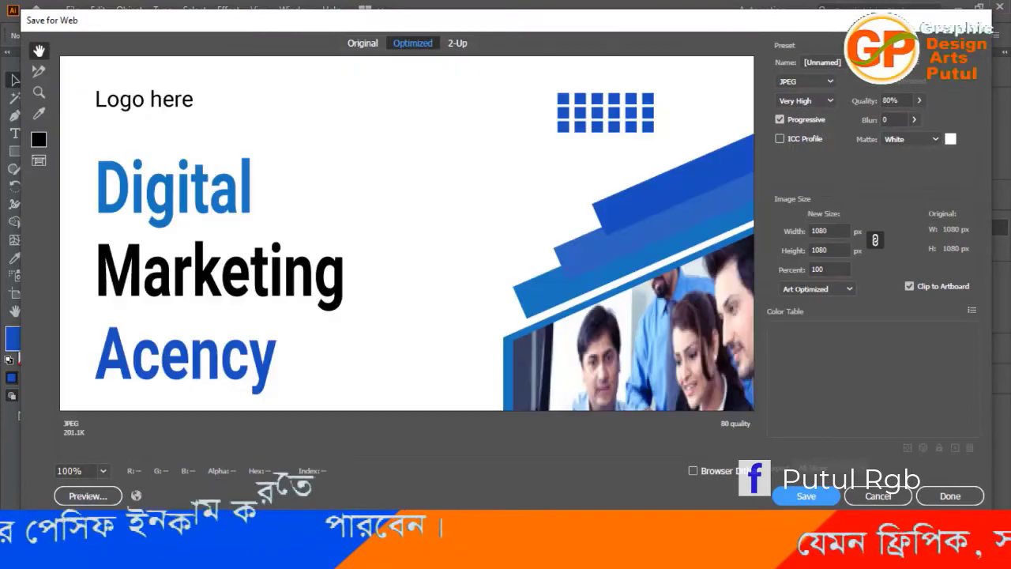
click(806, 496)
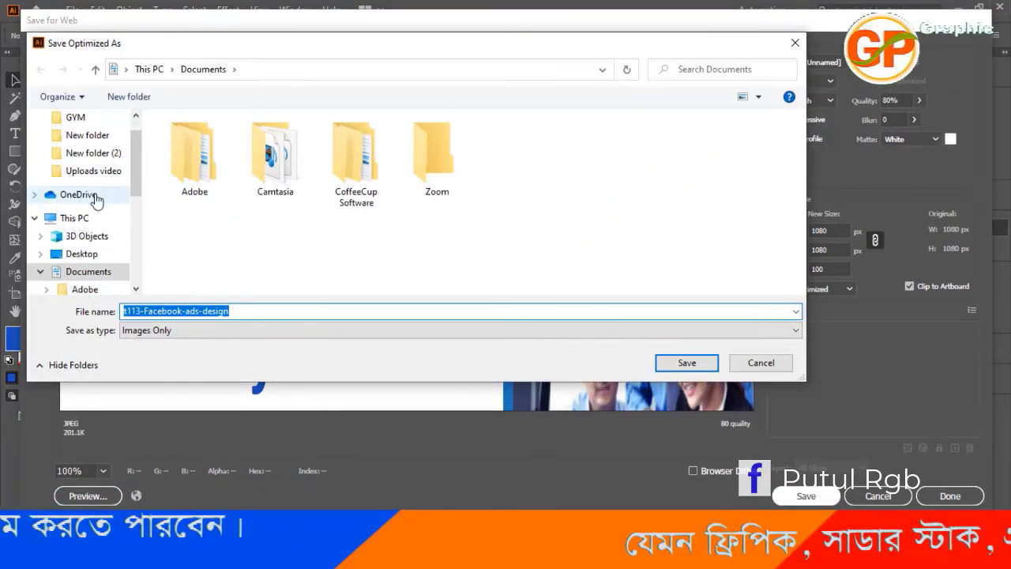
click(69, 218)
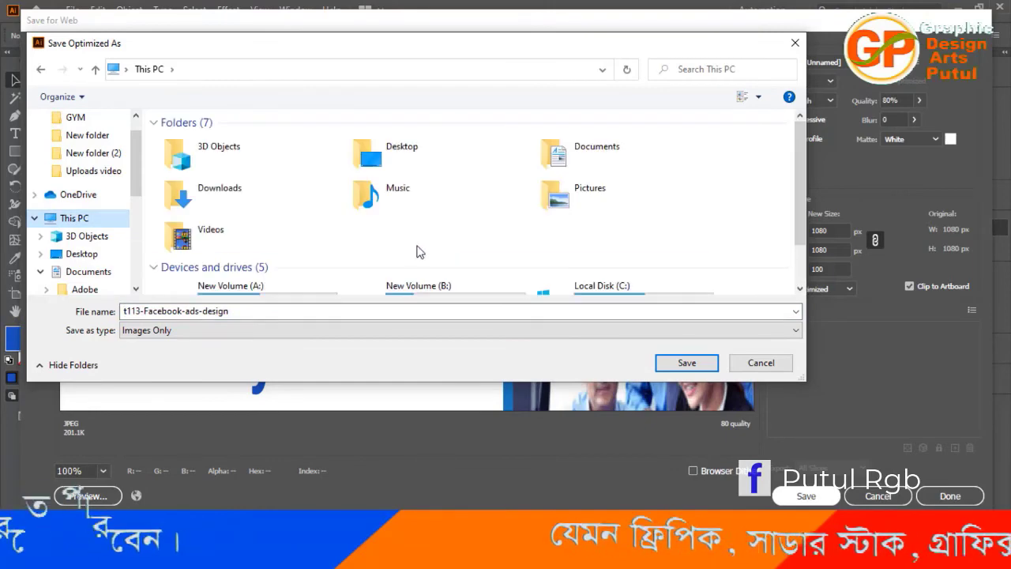
double_click(418, 291)
double_click(479, 262)
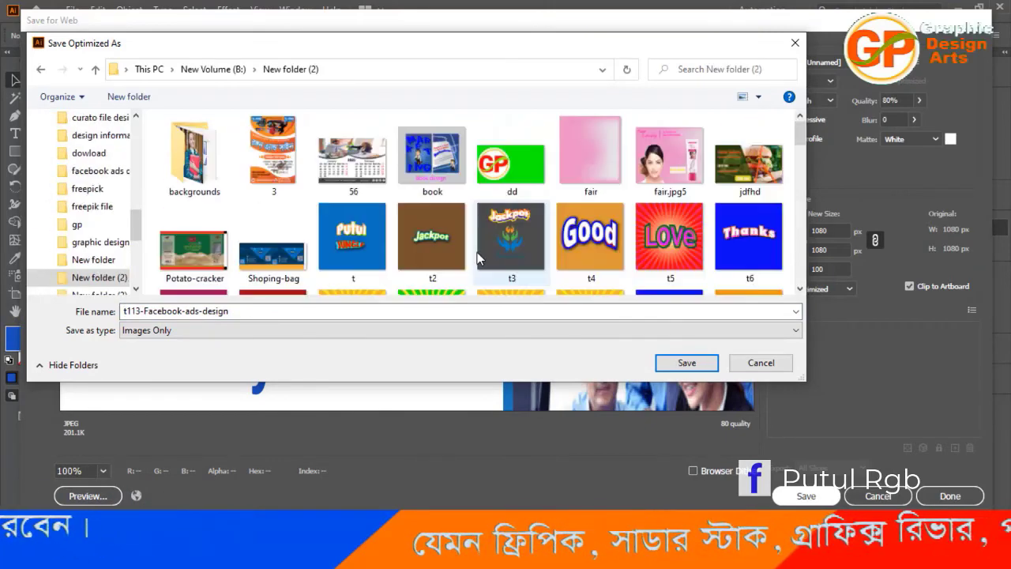
click(684, 361)
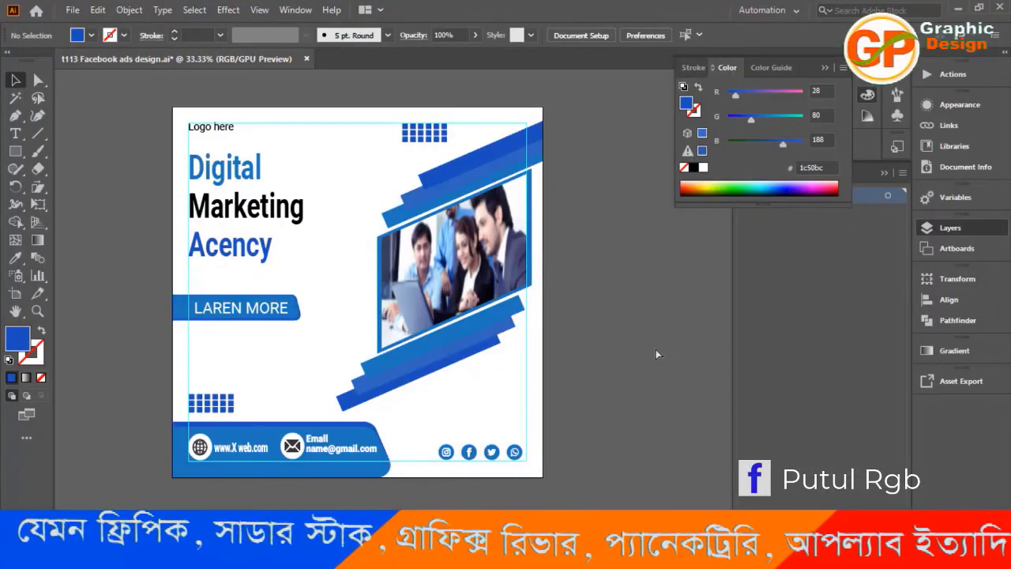
key(ctrl+s)
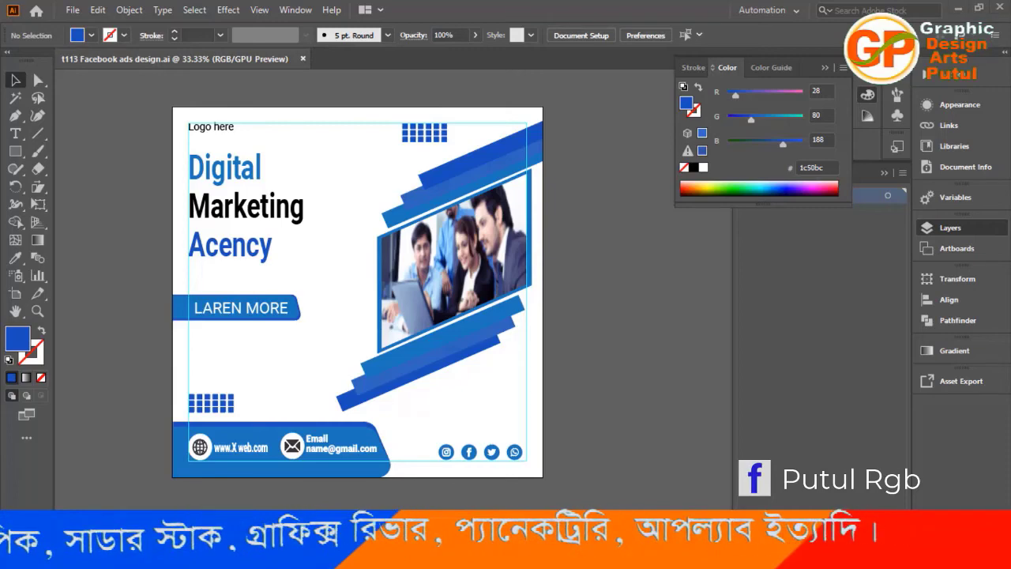
click(624, 553)
click(979, 501)
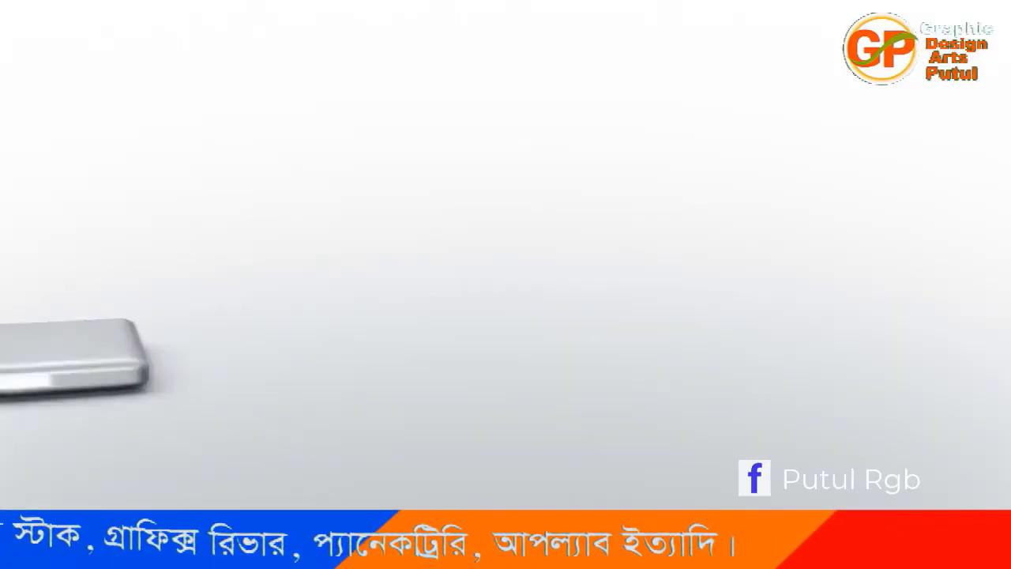